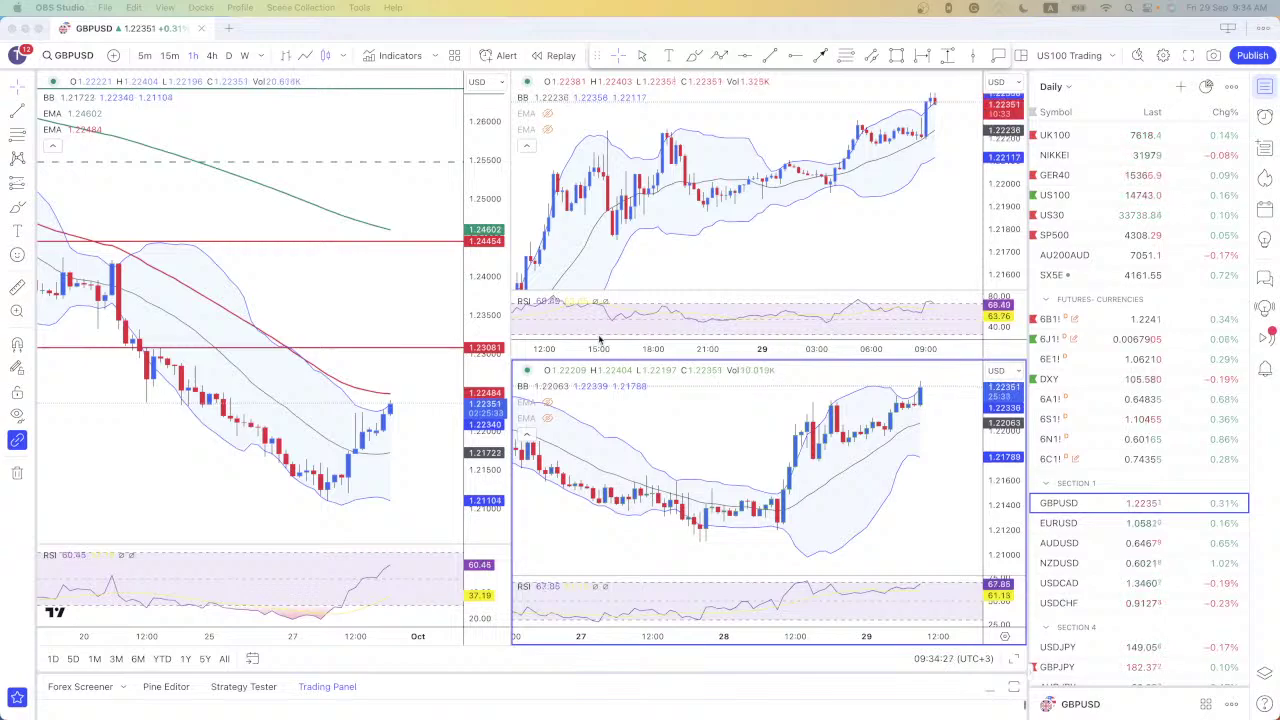
# Maximize the GBPUSD chart to fill the layout and display it on the daily timeframe
pyautogui.click(1125, 508)
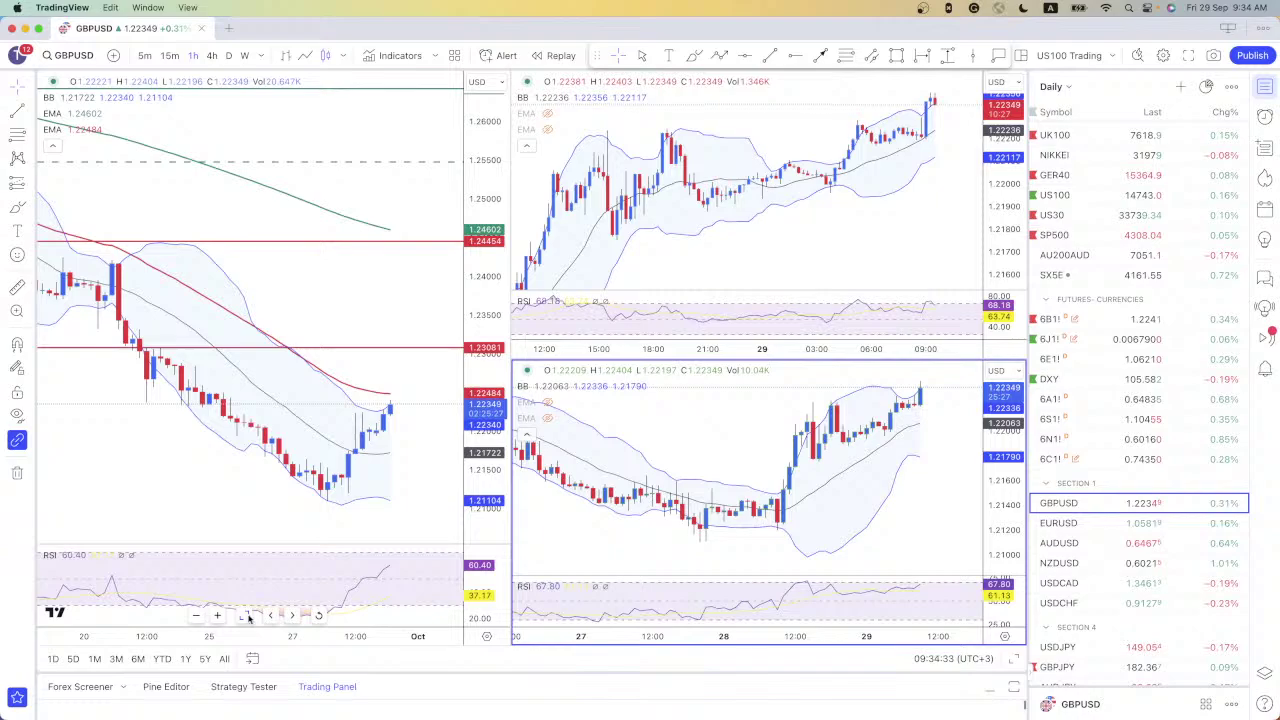
pyautogui.hotkey('alt', 'Return')
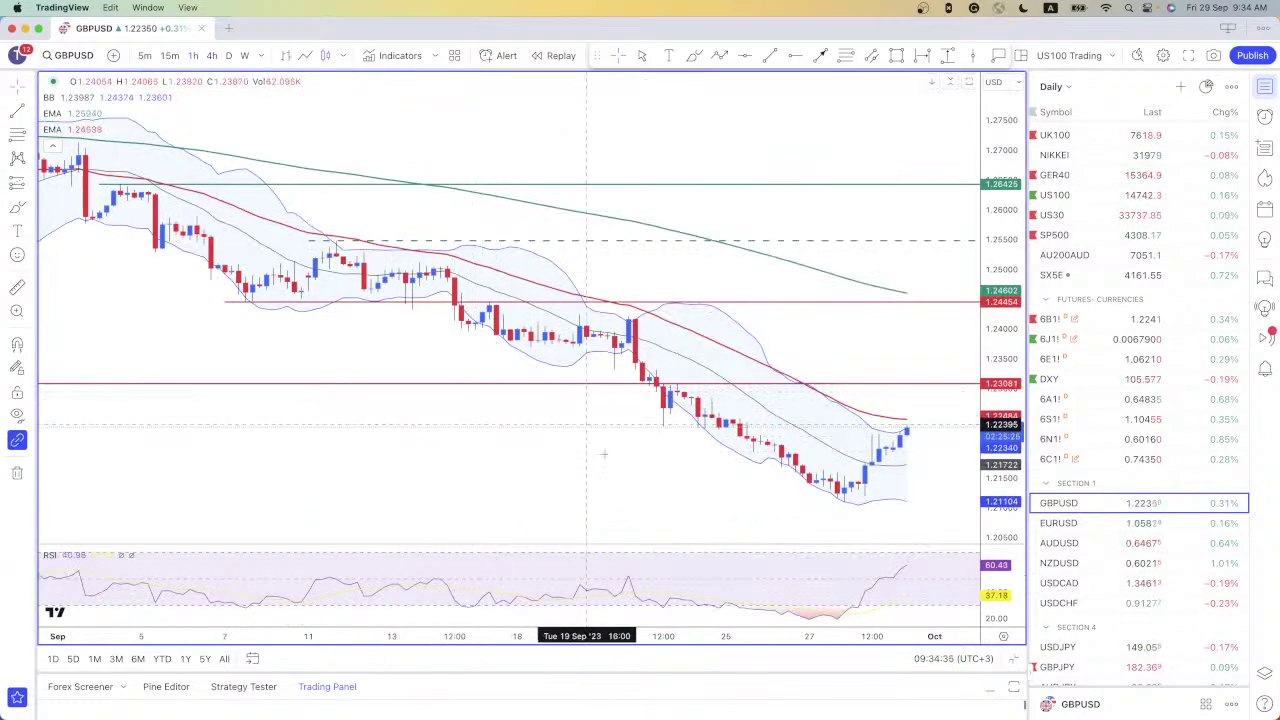
pyautogui.moveTo(466, 452); pyautogui.dragTo(396, 440)
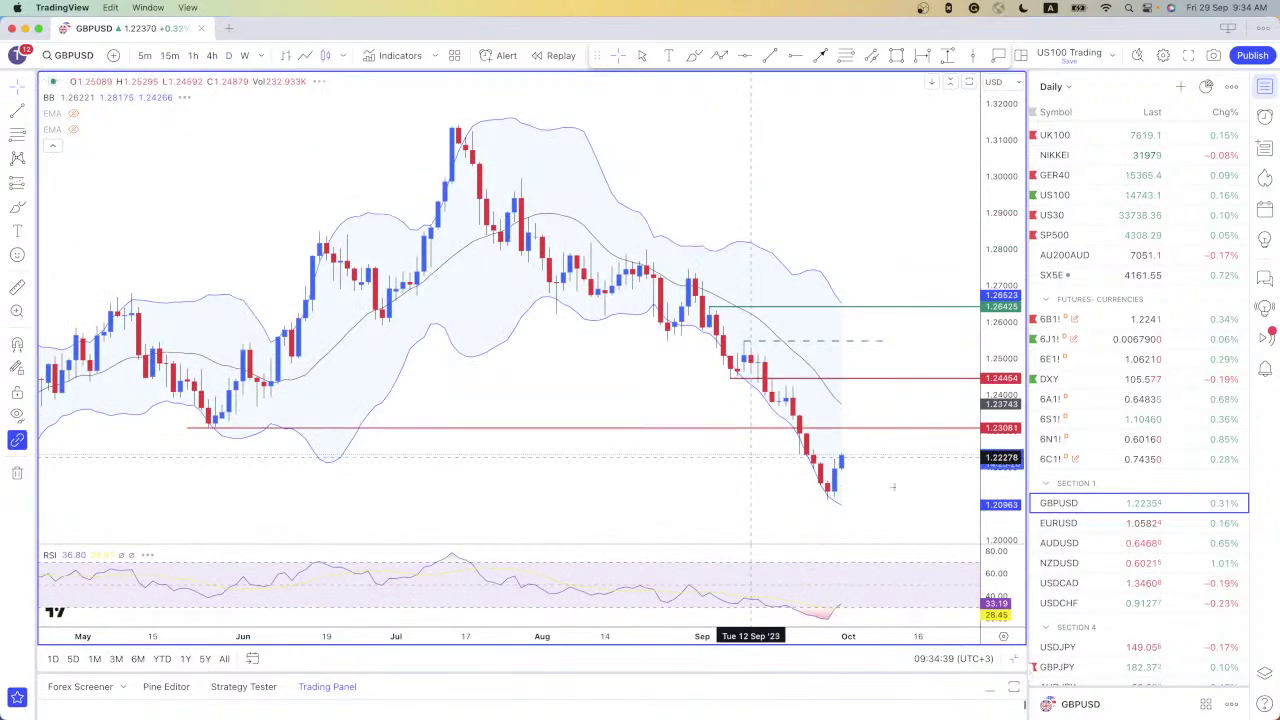
pyautogui.scroll(3, 812, 503)
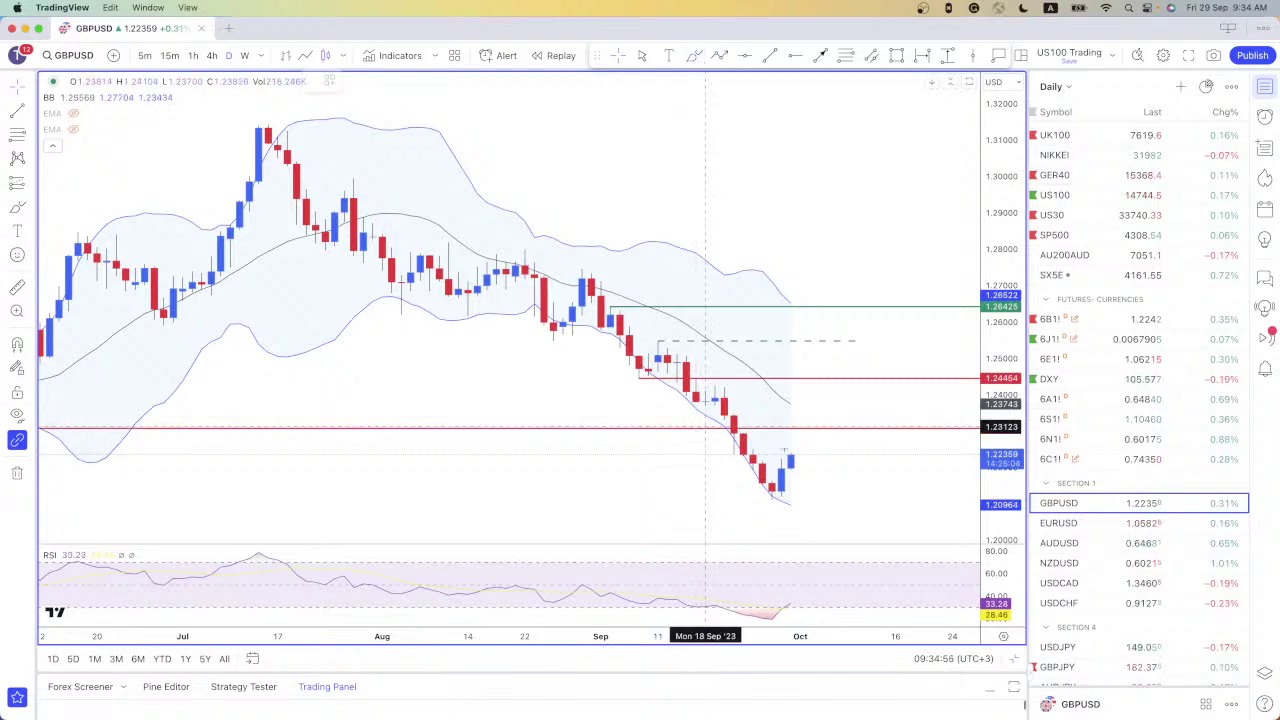
# Brush a short mark beside the latest GBPUSD daily candle and undo it
pyautogui.moveTo(790, 465)
pyautogui.mouseDown()
pyautogui.moveTo(819, 428)
pyautogui.moveTo(828, 452)
pyautogui.mouseUp()
pyautogui.press('super+z')
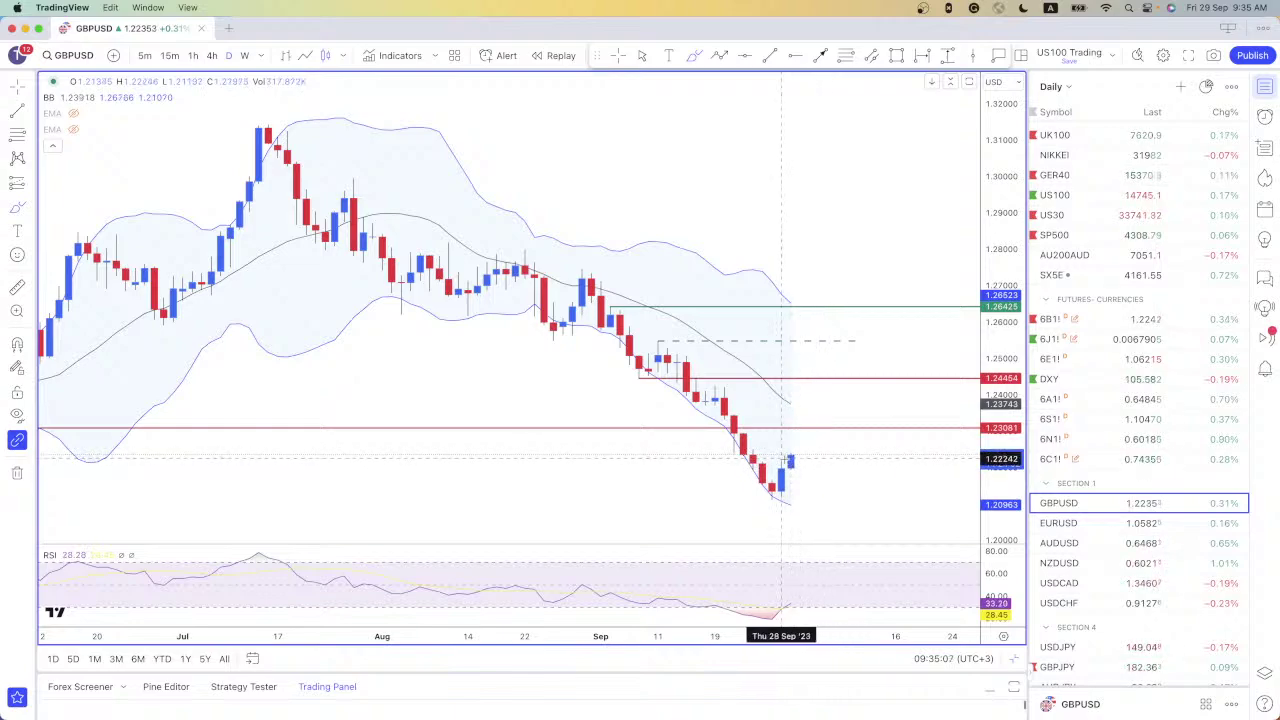
pyautogui.scroll(3, 781, 460)
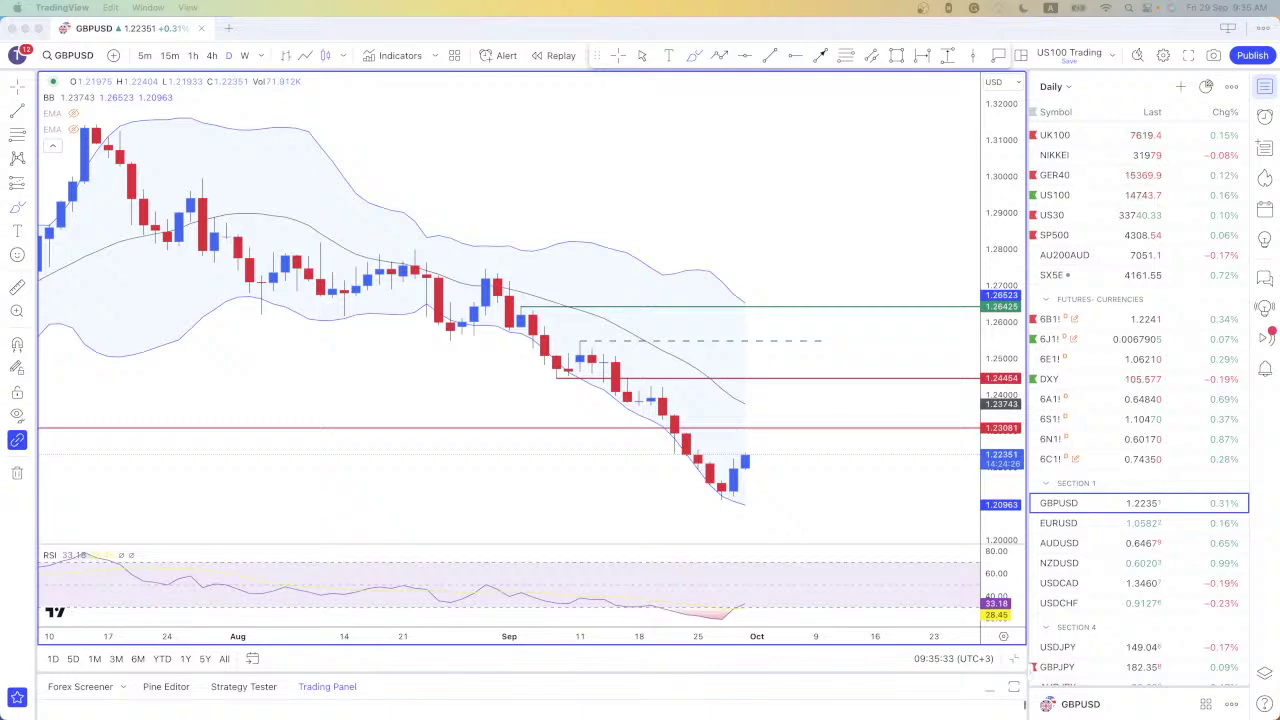
pyautogui.scroll(-3, 868, 468)
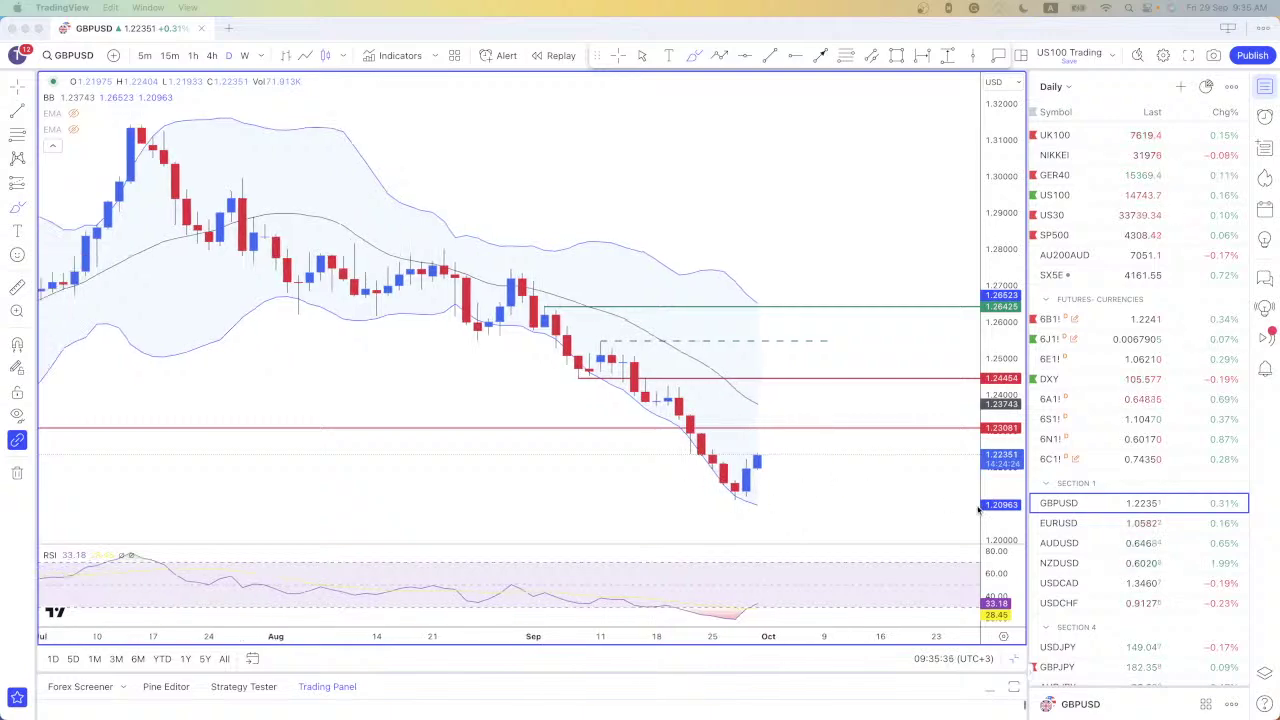
# Switch GBPUSD to the 1-hour timeframe and brush the rally from the 28 September low, with short marks at its highs and lows
pyautogui.click(191, 56)
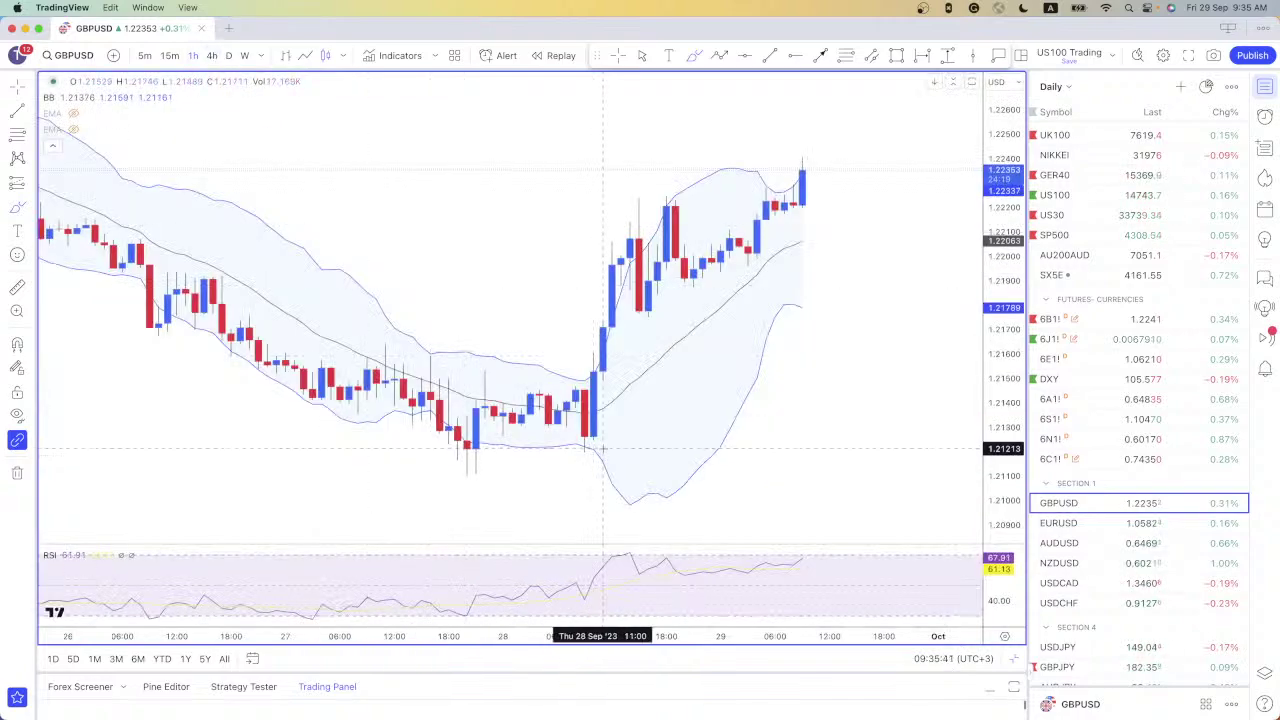
pyautogui.moveTo(585, 450)
pyautogui.mouseDown()
pyautogui.moveTo(656, 157)
pyautogui.moveTo(683, 272)
pyautogui.moveTo(770, 220)
pyautogui.moveTo(828, 148)
pyautogui.mouseUp()
pyautogui.moveTo(655, 205); pyautogui.dragTo(703, 190)
pyautogui.moveTo(652, 315); pyautogui.dragTo(791, 237)
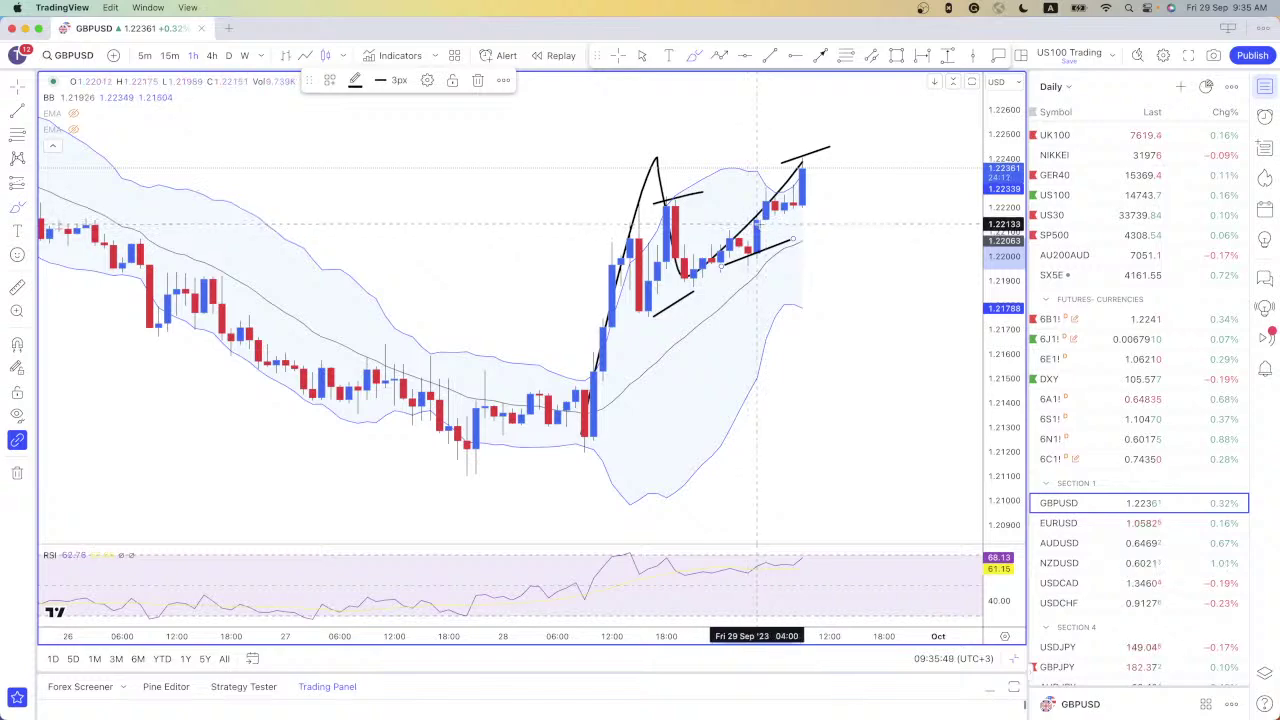
# Undo the brush strokes on the 1-hour GBPUSD chart and return to the daily timeframe
pyautogui.press('super+z')
pyautogui.press('super+z')
pyautogui.press('super+z')
pyautogui.press('super+z')
pyautogui.click(226, 55)
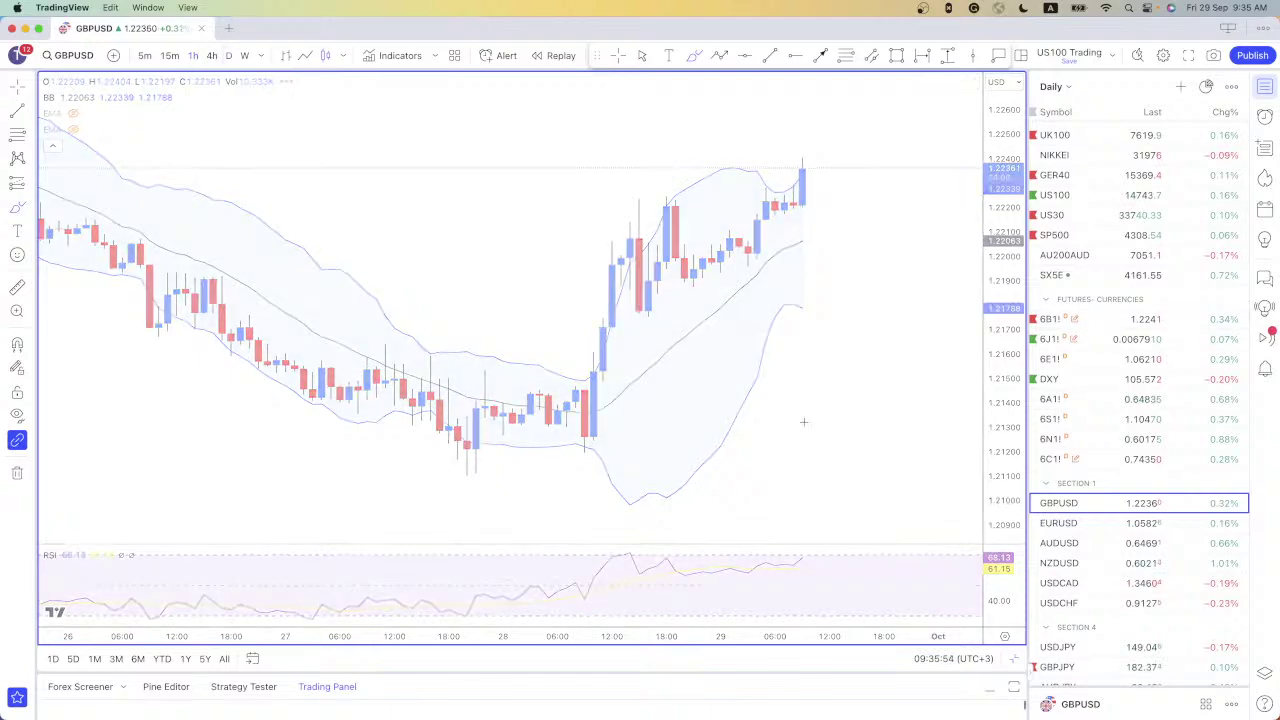
# Open EURUSD from the watchlist and examine its daily downtrend and the marked support lines
pyautogui.click(1072, 522)
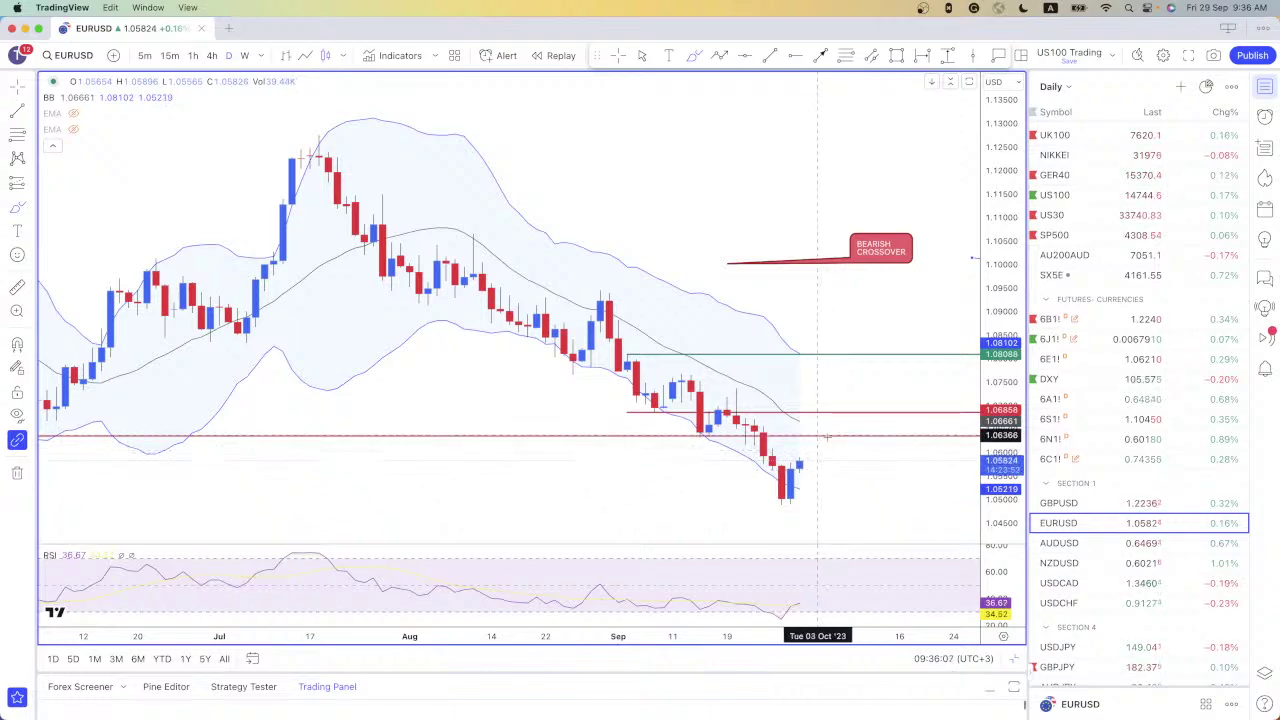
pyautogui.scroll(-2, 830, 440)
pyautogui.scroll(-2, 830, 440)
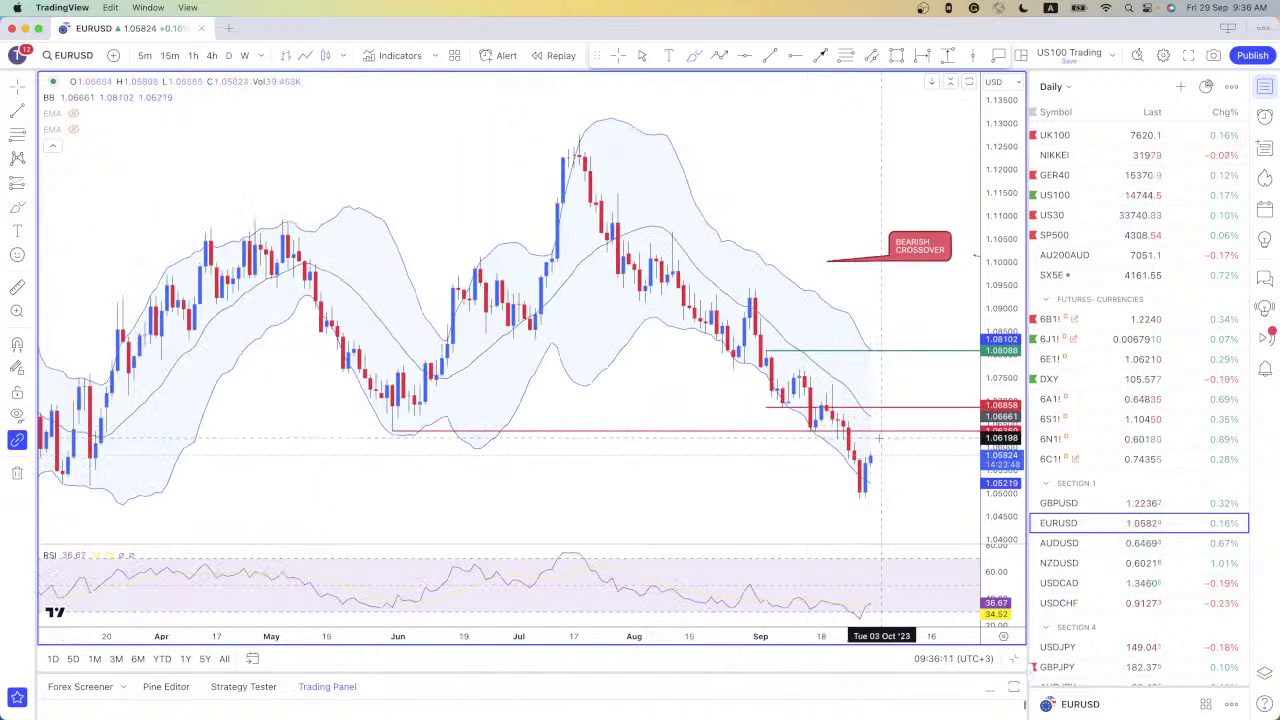
pyautogui.scroll(4, 877, 440)
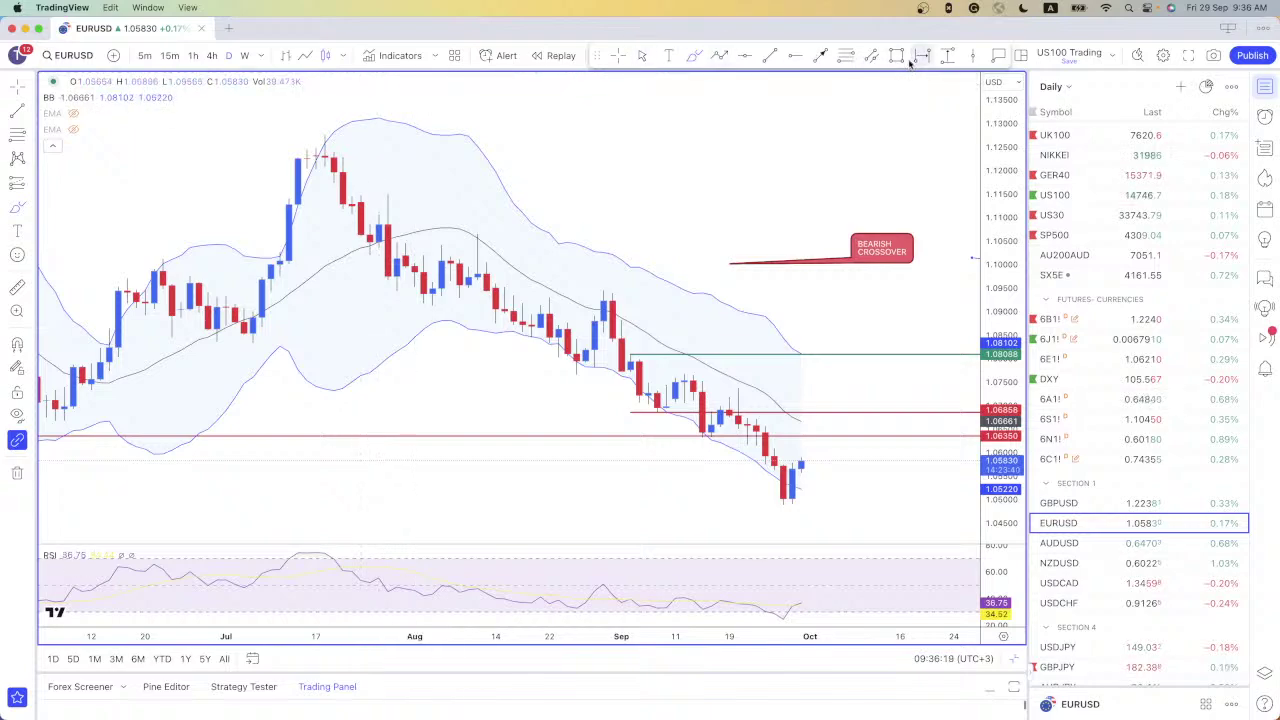
# Draw a thin rectangle zone at about 1.0611, just below the 1.06350 line, from the late-September candle low to 3 October
pyautogui.scroll(3, 735, 450)
pyautogui.moveTo(988, 519); pyautogui.dragTo(990, 470)
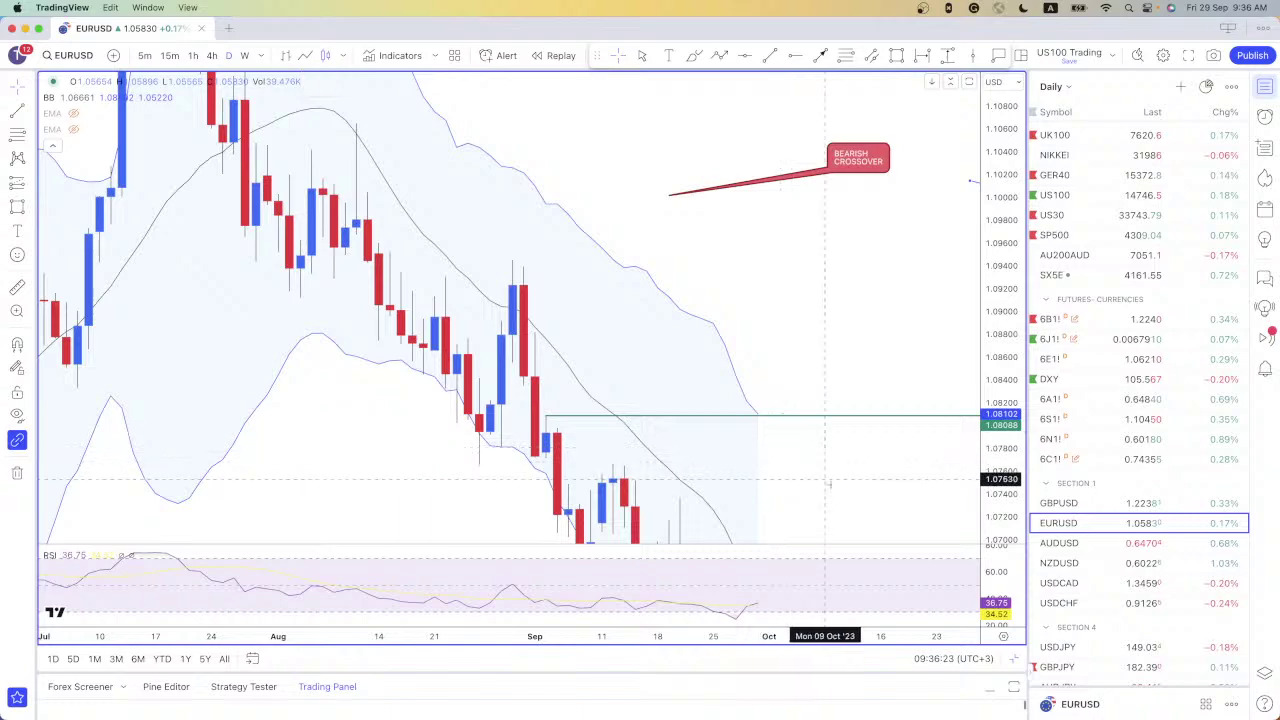
pyautogui.moveTo(828, 484); pyautogui.dragTo(806, 248)
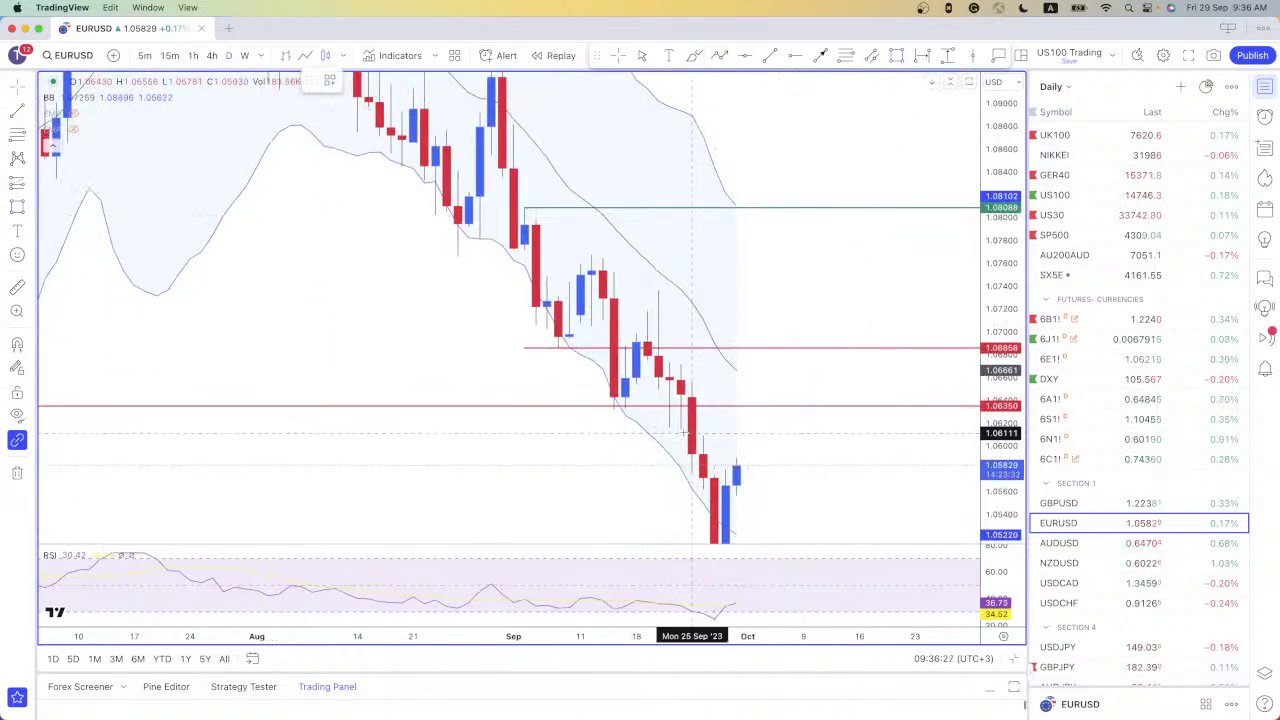
pyautogui.click(680, 429)
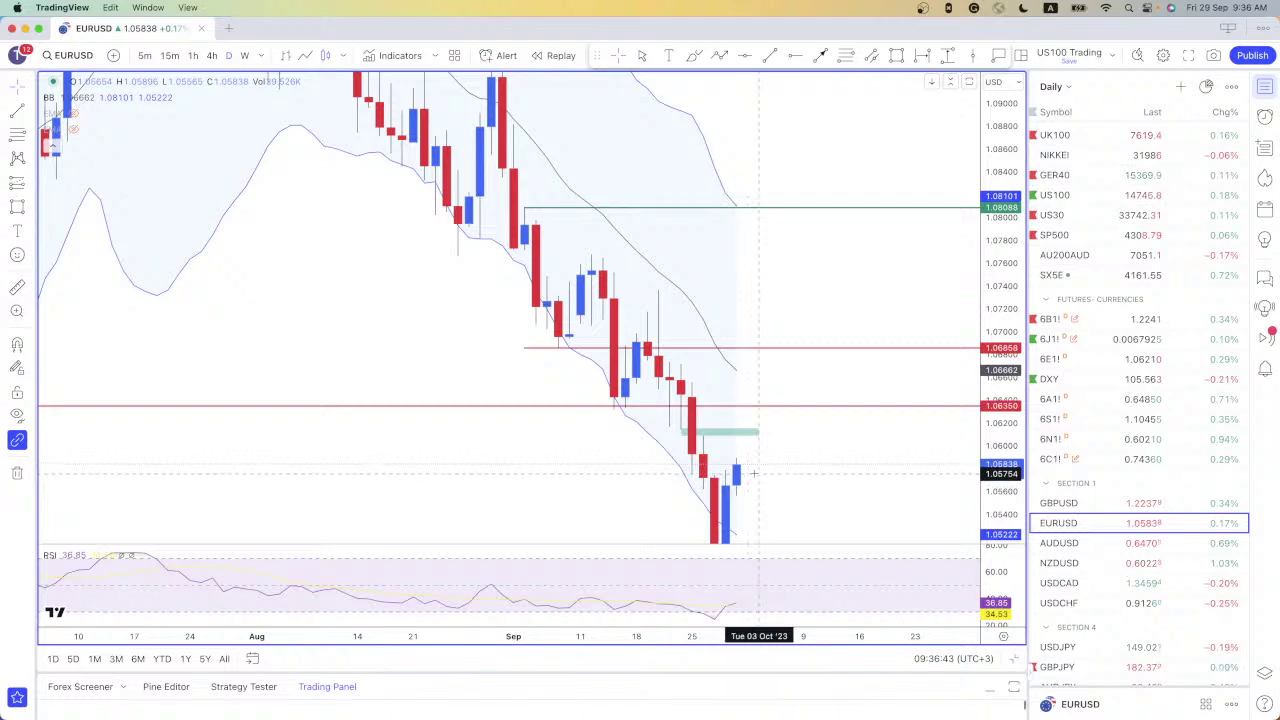
# Show EURUSD on the 15-minute timeframe with the price scale auto-fitted and examine the recent rally
pyautogui.click(170, 55)
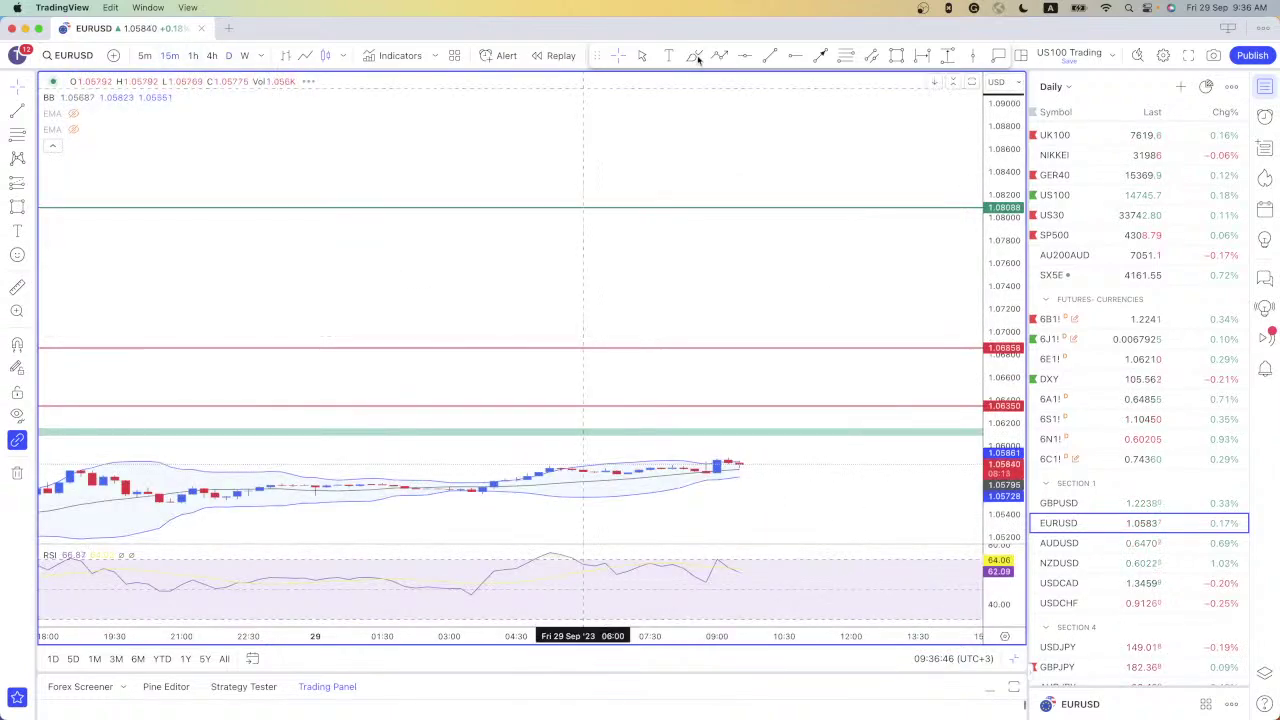
pyautogui.doubleClick(1016, 358)
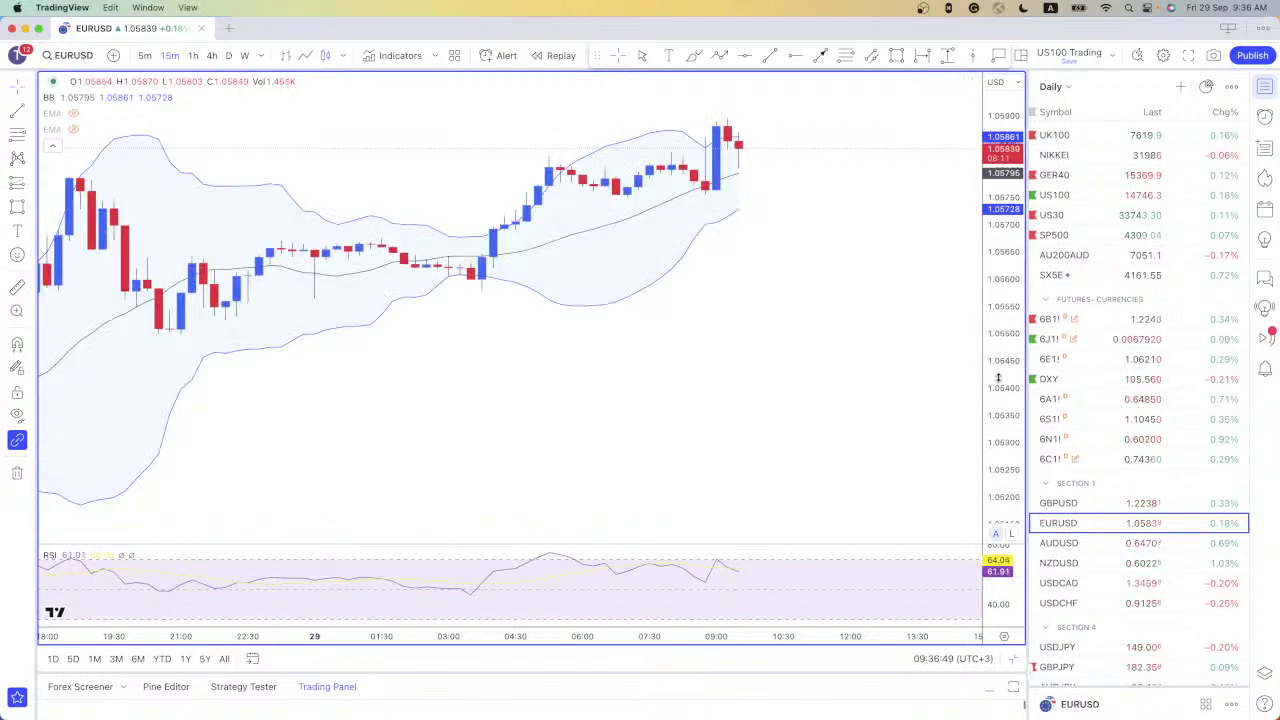
pyautogui.scroll(-4, 557, 211)
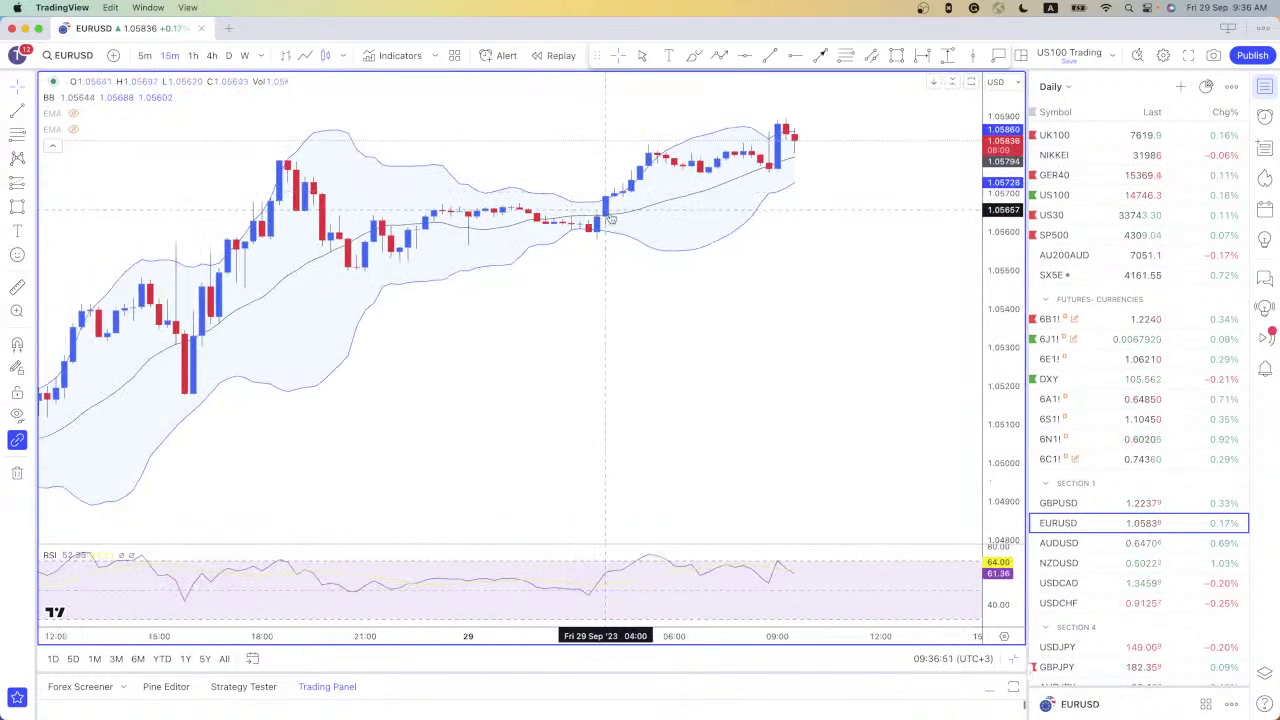
pyautogui.scroll(-2, 646, 330)
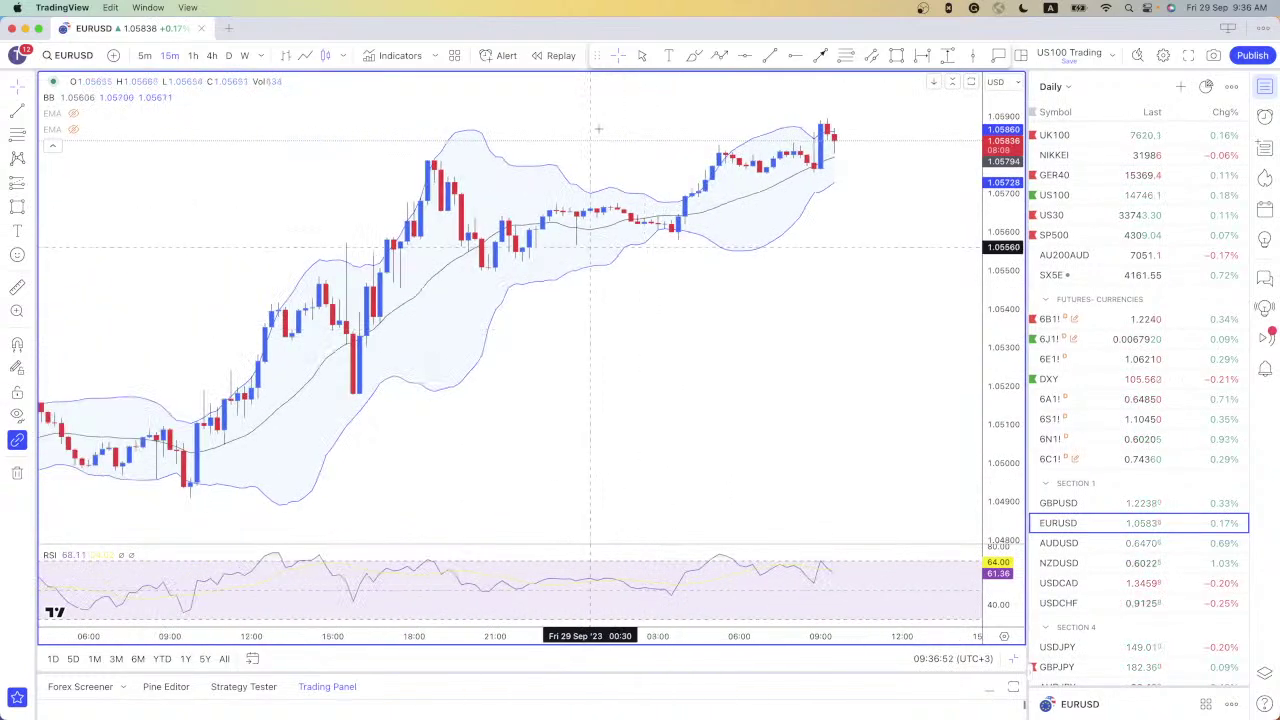
# Brush the rising 15-minute EURUSD move and its highs on 29 September
pyautogui.click(695, 57)
pyautogui.moveTo(689, 218)
pyautogui.mouseDown()
pyautogui.moveTo(727, 146)
pyautogui.moveTo(766, 180)
pyautogui.moveTo(812, 163)
pyautogui.moveTo(826, 98)
pyautogui.mouseUp()
pyautogui.moveTo(712, 148)
pyautogui.mouseDown()
pyautogui.moveTo(815, 148)
pyautogui.moveTo(888, 85)
pyautogui.mouseUp()
# Undo the EURUSD brush strokes and return the chart to the daily timeframe
pyautogui.press('super+z')
pyautogui.press('super+z')
pyautogui.press('super+z')
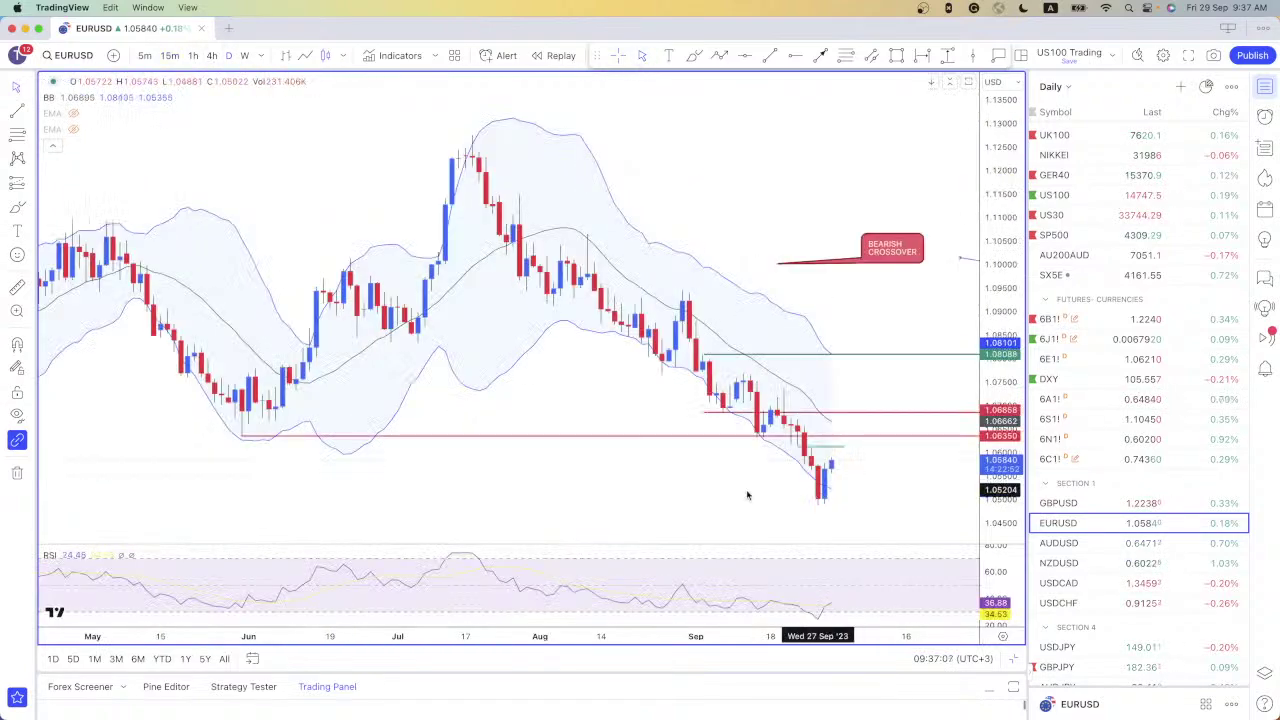
pyautogui.scroll(3, 868, 478)
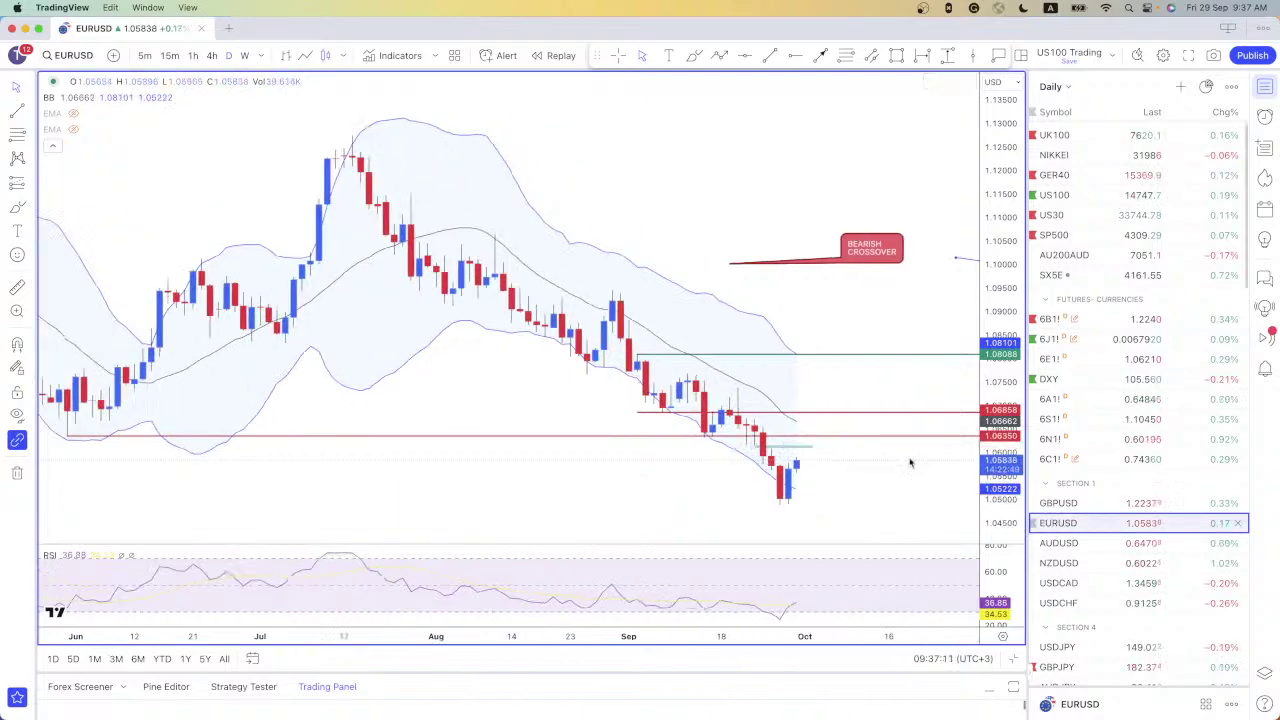
# Open the AUDUSD daily chart and circle the three lows along the red 0.63642 support line with the Brush
pyautogui.click(1060, 543)
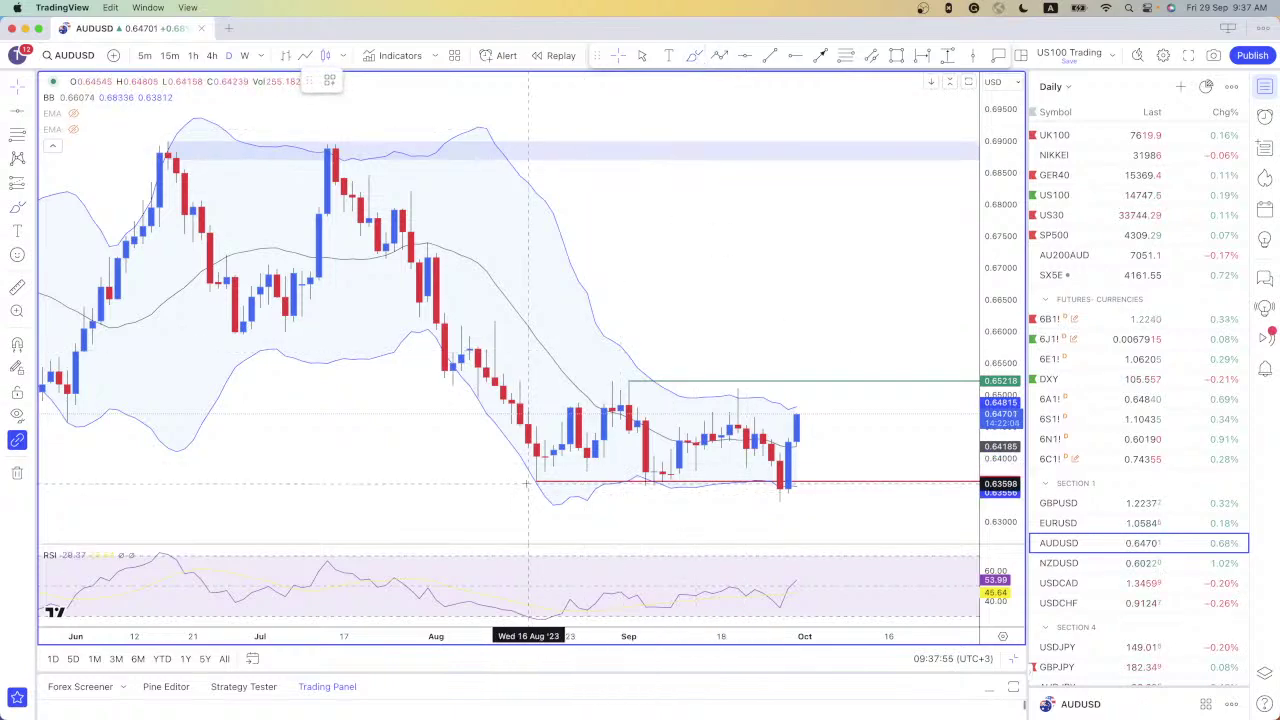
pyautogui.moveTo(537, 478); pyautogui.dragTo(533, 472)
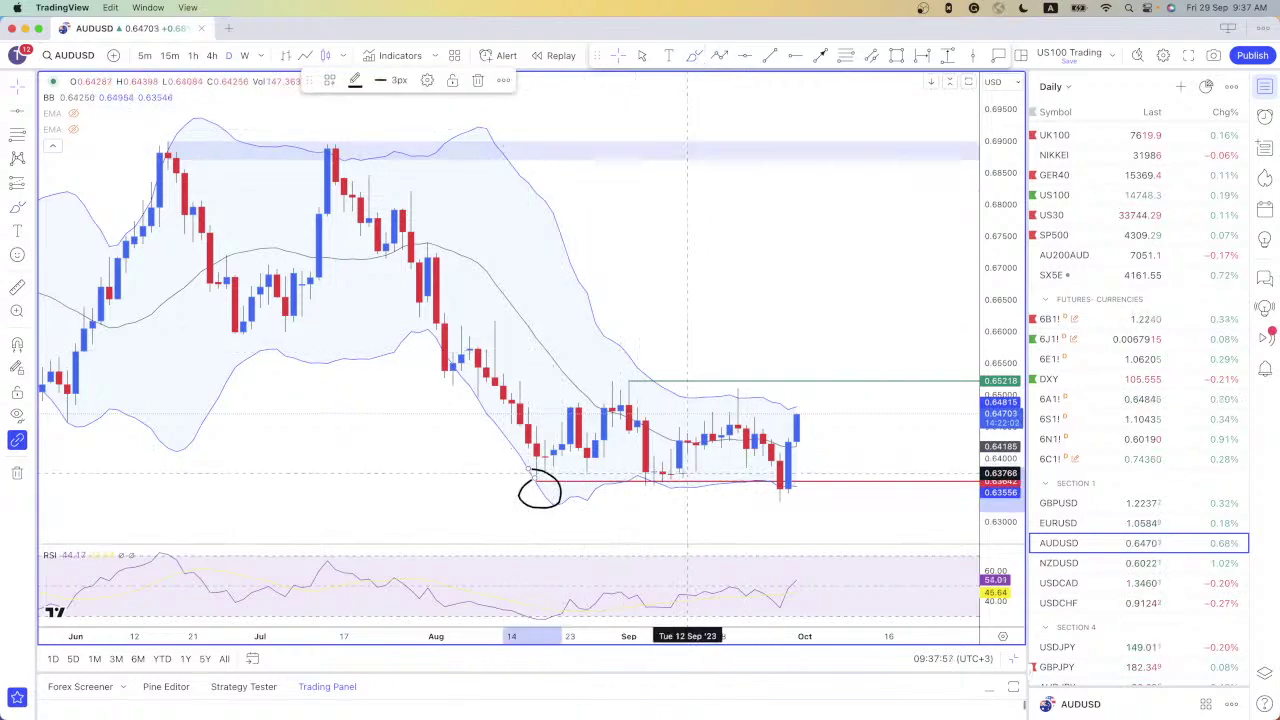
pyautogui.moveTo(670, 471); pyautogui.dragTo(660, 474)
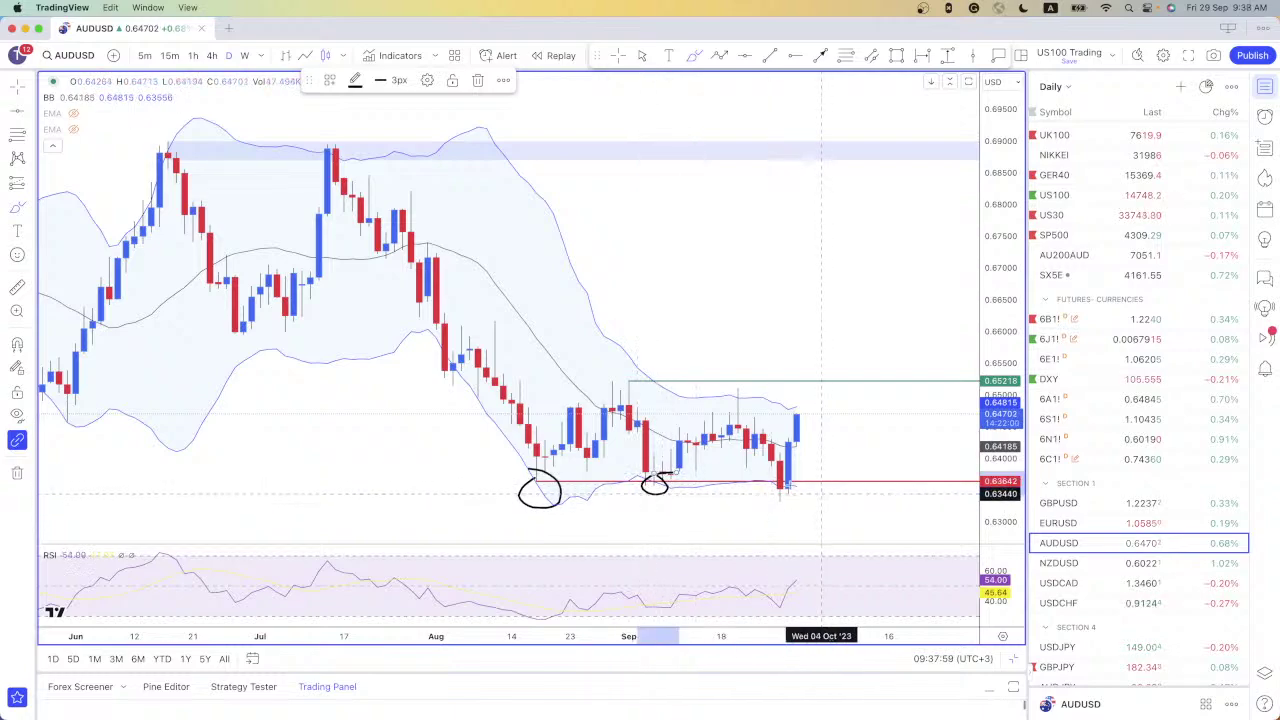
pyautogui.moveTo(796, 478); pyautogui.dragTo(771, 483)
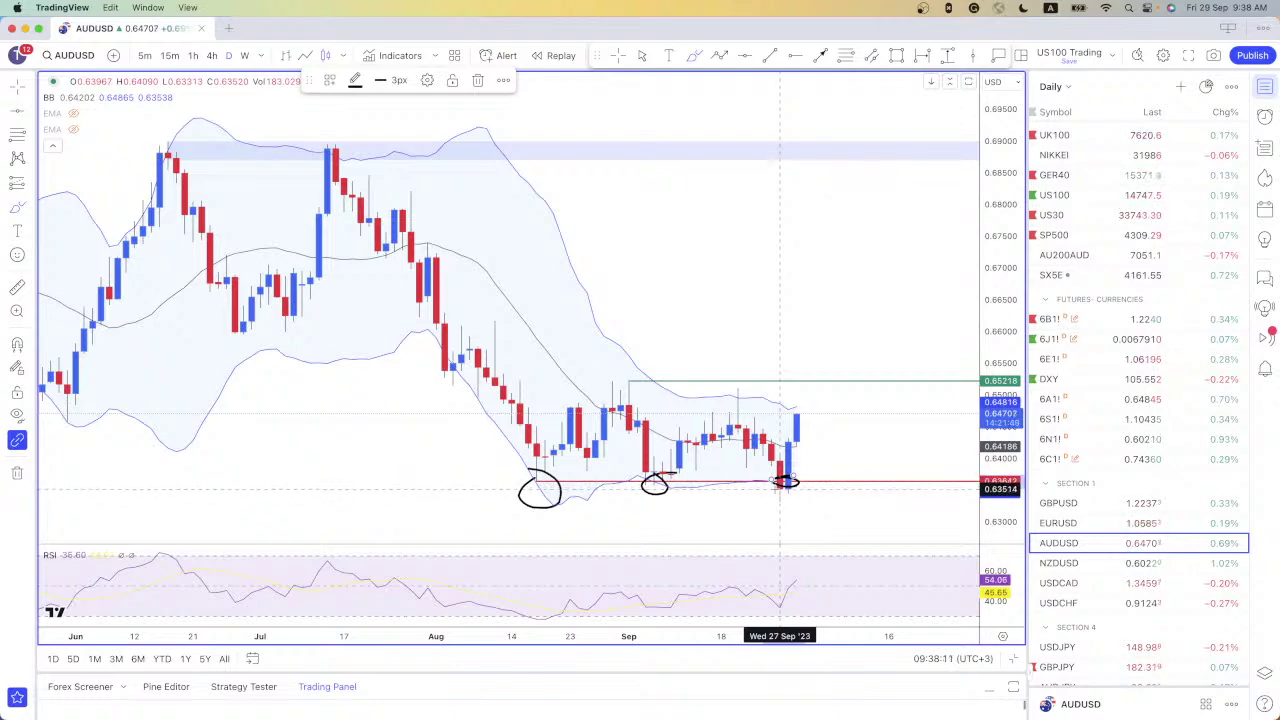
# Clear the brush circles from the AUDUSD chart and switch back to the crosshair cursor
pyautogui.moveTo(797, 476)
pyautogui.mouseDown()
pyautogui.moveTo(812, 520)
pyautogui.moveTo(800, 518)
pyautogui.mouseUp()
pyautogui.press('Delete')
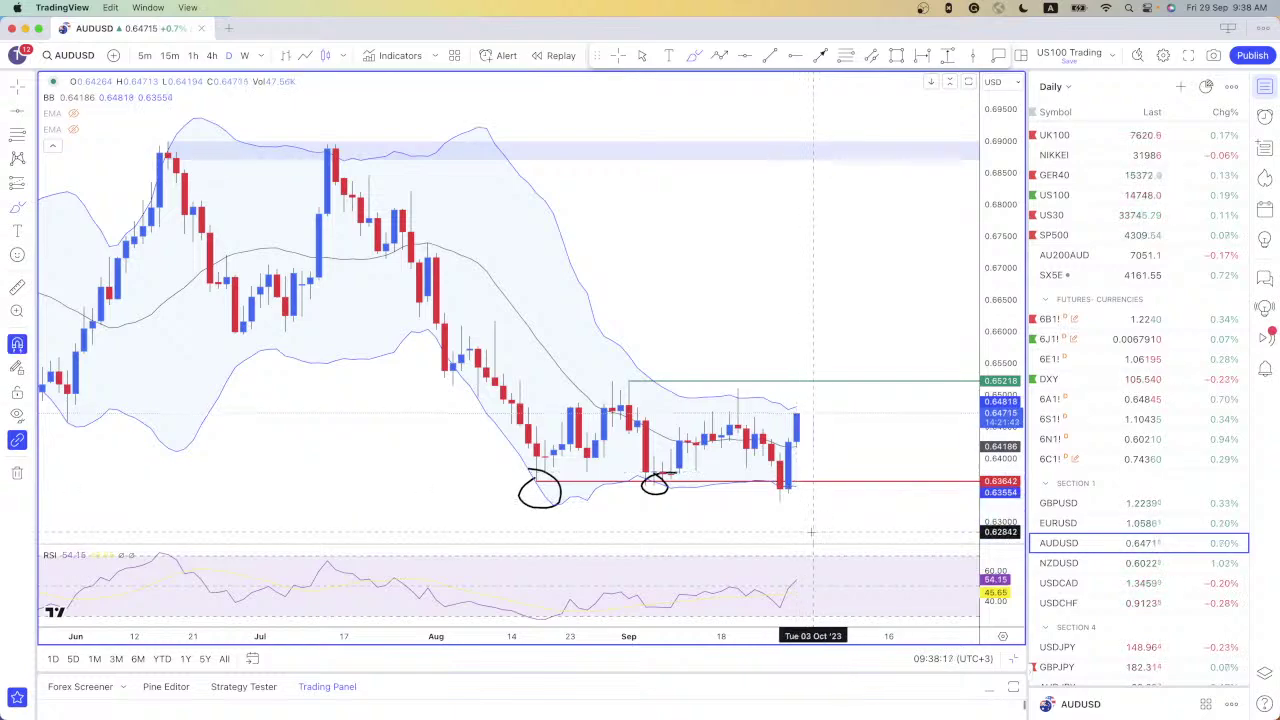
pyautogui.click(617, 56)
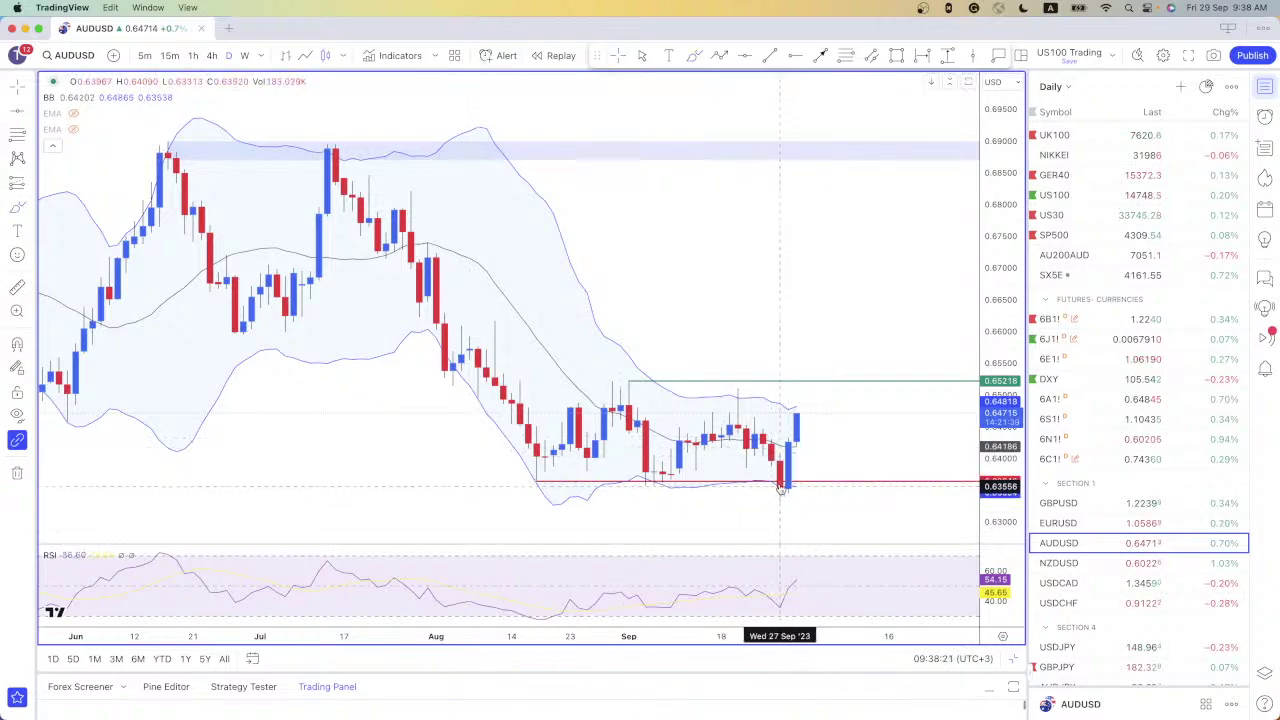
# Open the NZDUSD daily chart and brush circles around the two recent swing highs at the S2 line
pyautogui.click(1175, 568)
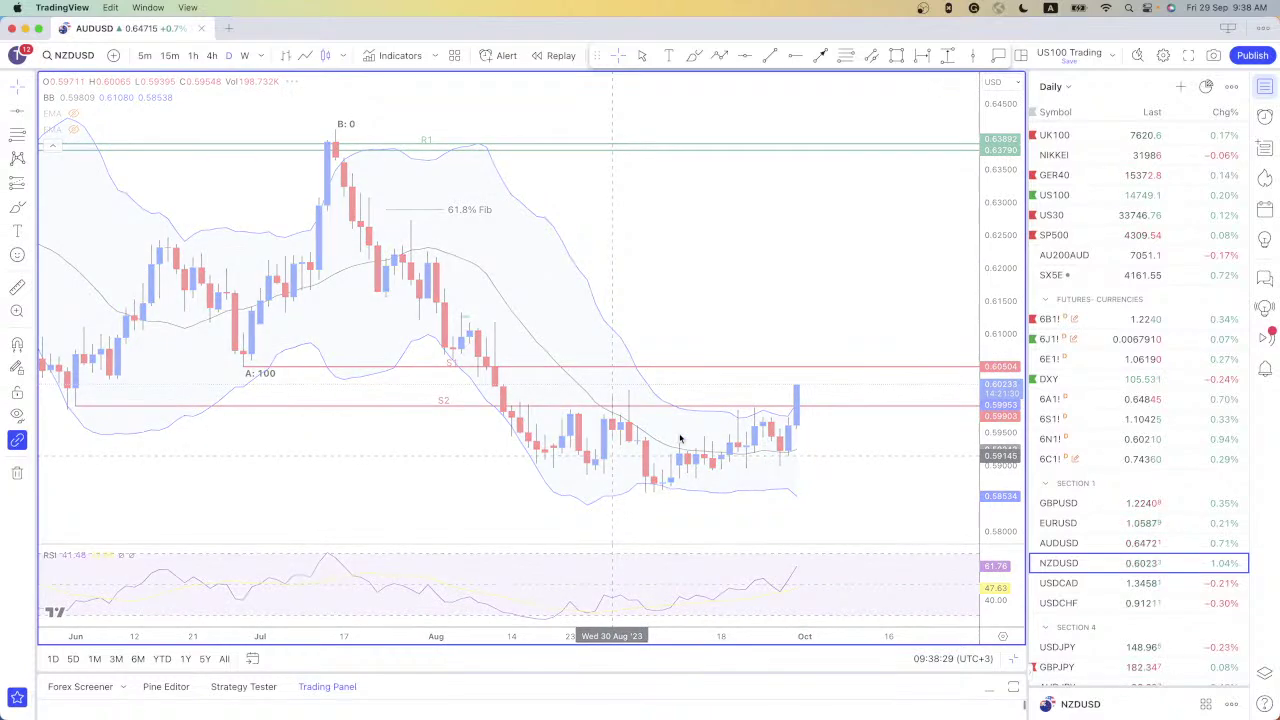
pyautogui.click(1148, 579)
pyautogui.click(1150, 566)
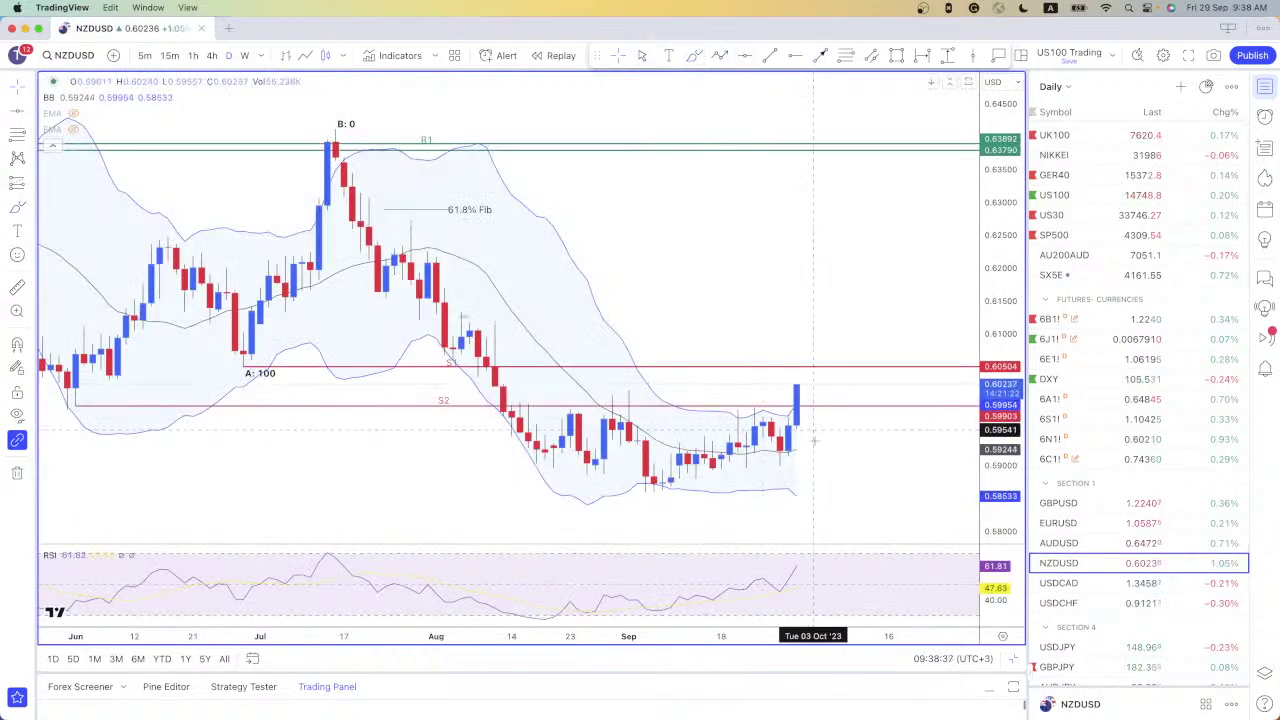
pyautogui.moveTo(748, 391)
pyautogui.mouseDown()
pyautogui.moveTo(751, 430)
pyautogui.moveTo(776, 408)
pyautogui.moveTo(762, 405)
pyautogui.mouseUp()
pyautogui.moveTo(629, 396); pyautogui.dragTo(614, 405)
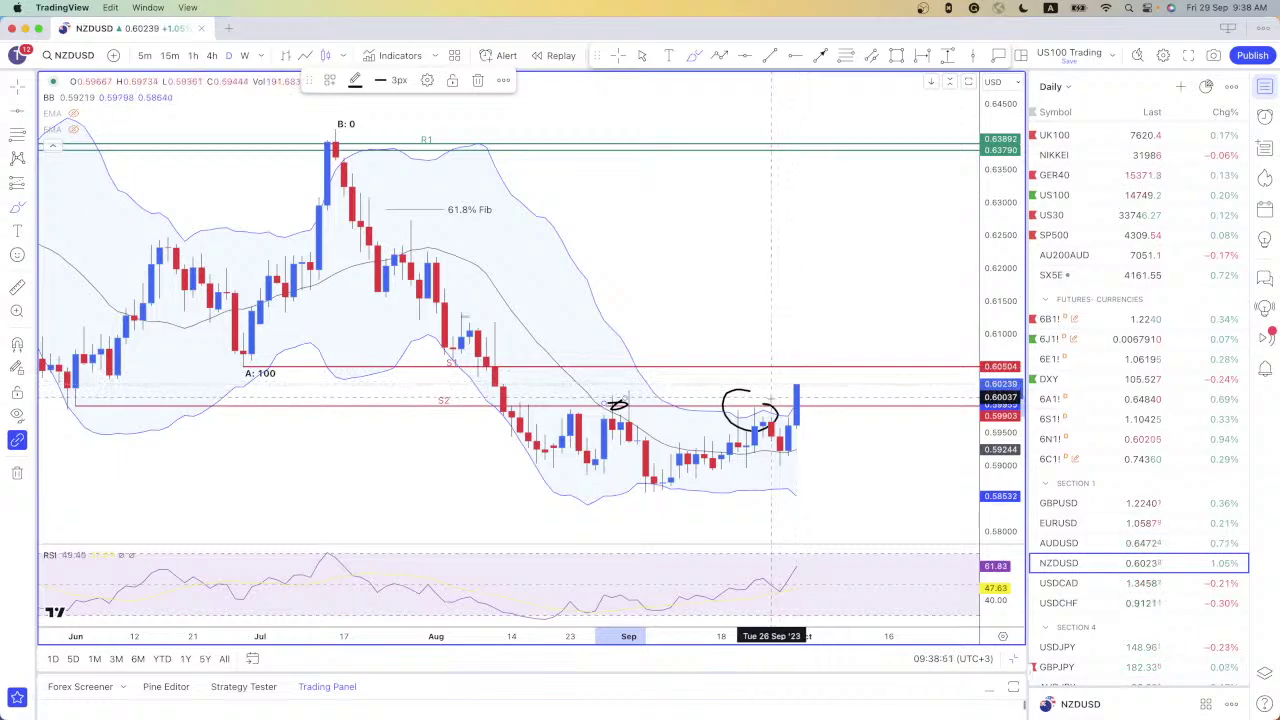
# Circle the latest NZDUSD candle, brush an L-shaped mark beside it, and delete the extra stroke
pyautogui.moveTo(771, 431); pyautogui.dragTo(810, 379)
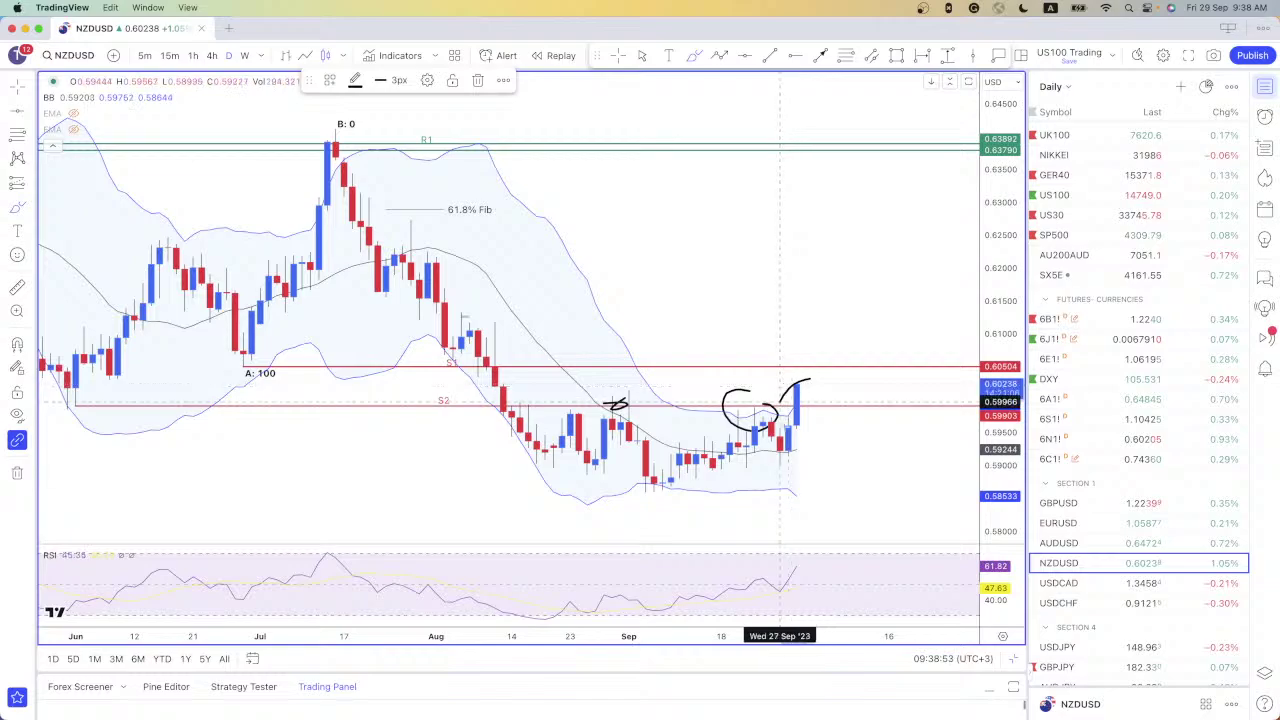
pyautogui.moveTo(808, 428); pyautogui.dragTo(815, 385)
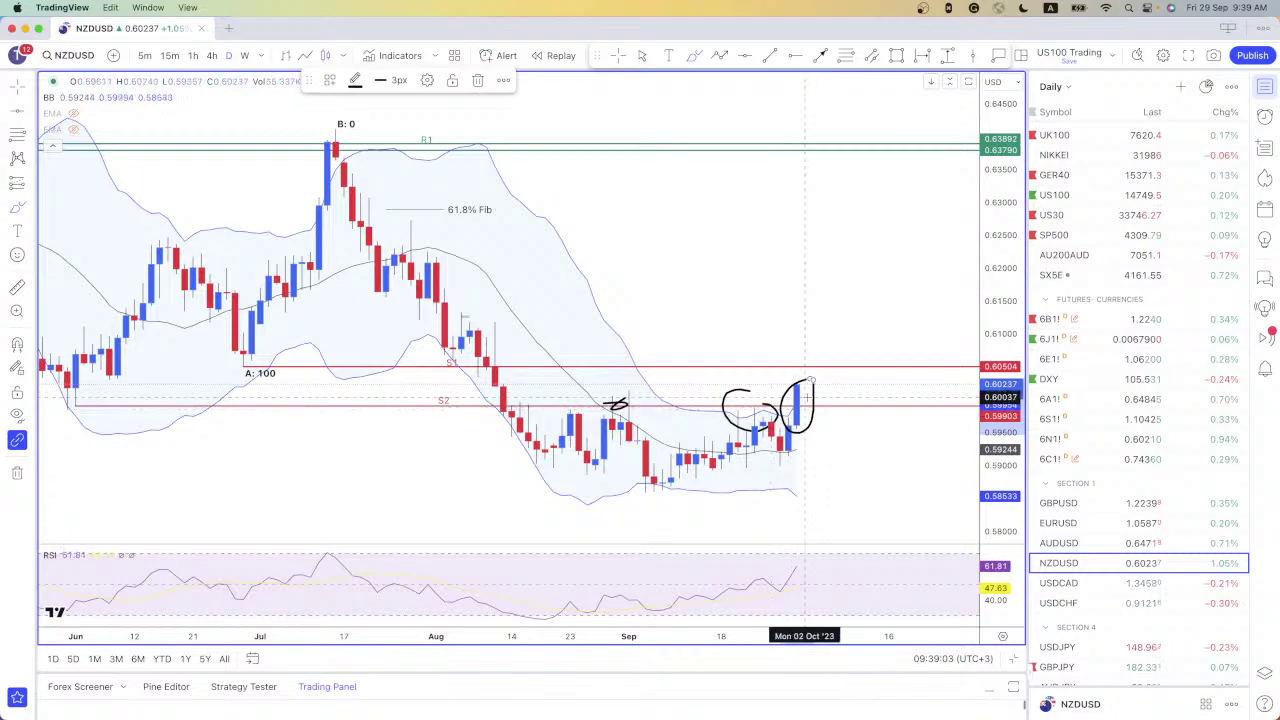
pyautogui.moveTo(836, 381)
pyautogui.mouseDown()
pyautogui.moveTo(831, 420)
pyautogui.moveTo(862, 426)
pyautogui.mouseUp()
pyautogui.click(829, 432)
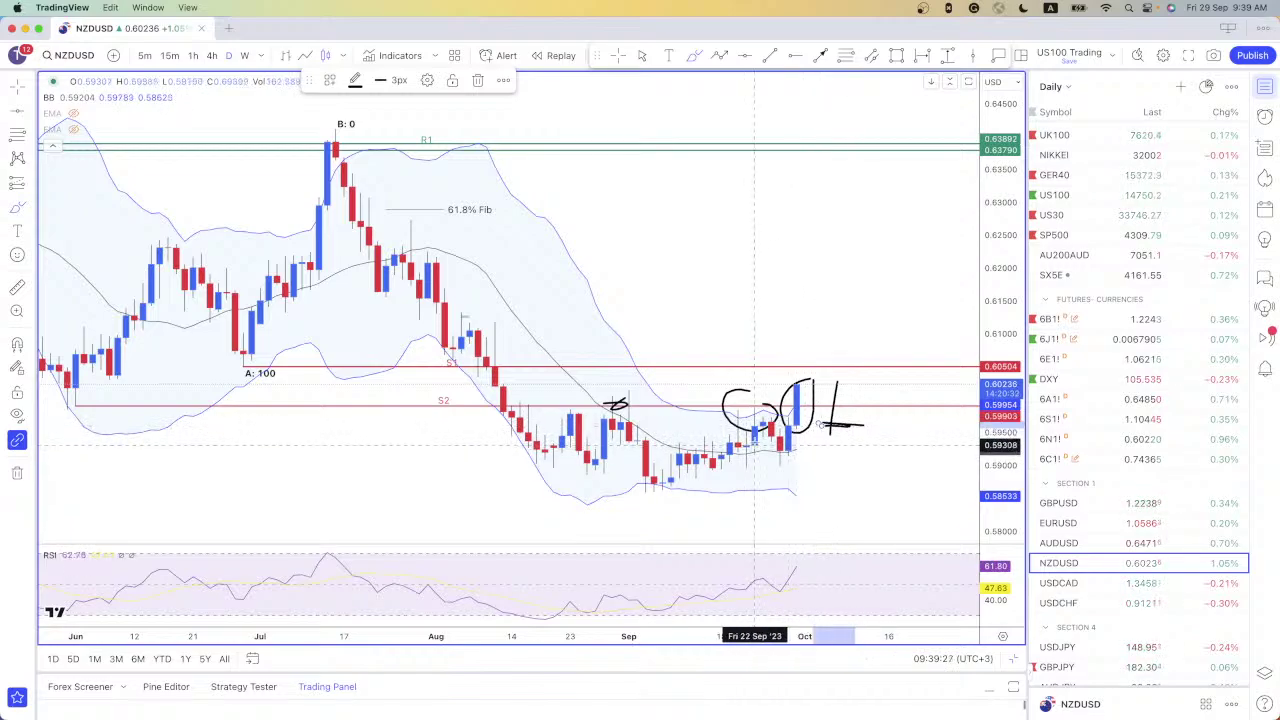
pyautogui.click(487, 114)
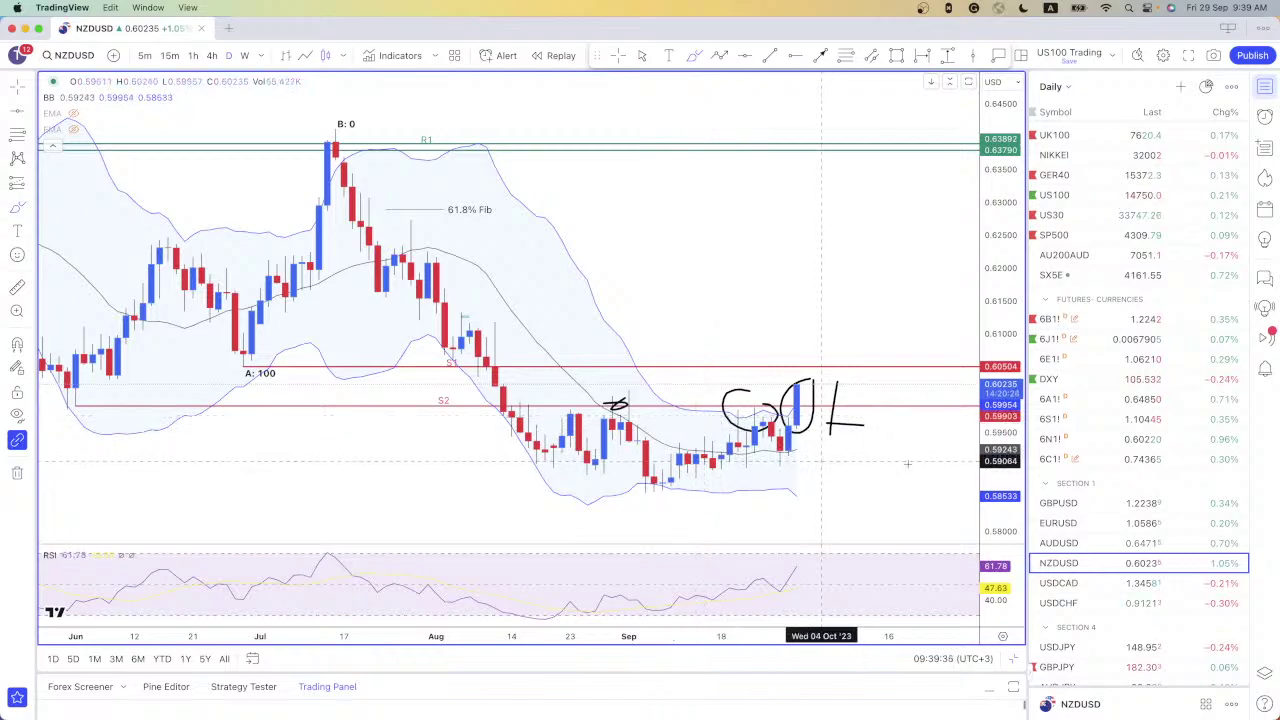
# Dismiss the symbol search and undo all the brush marks on the NZDUSD chart
pyautogui.write('Z')
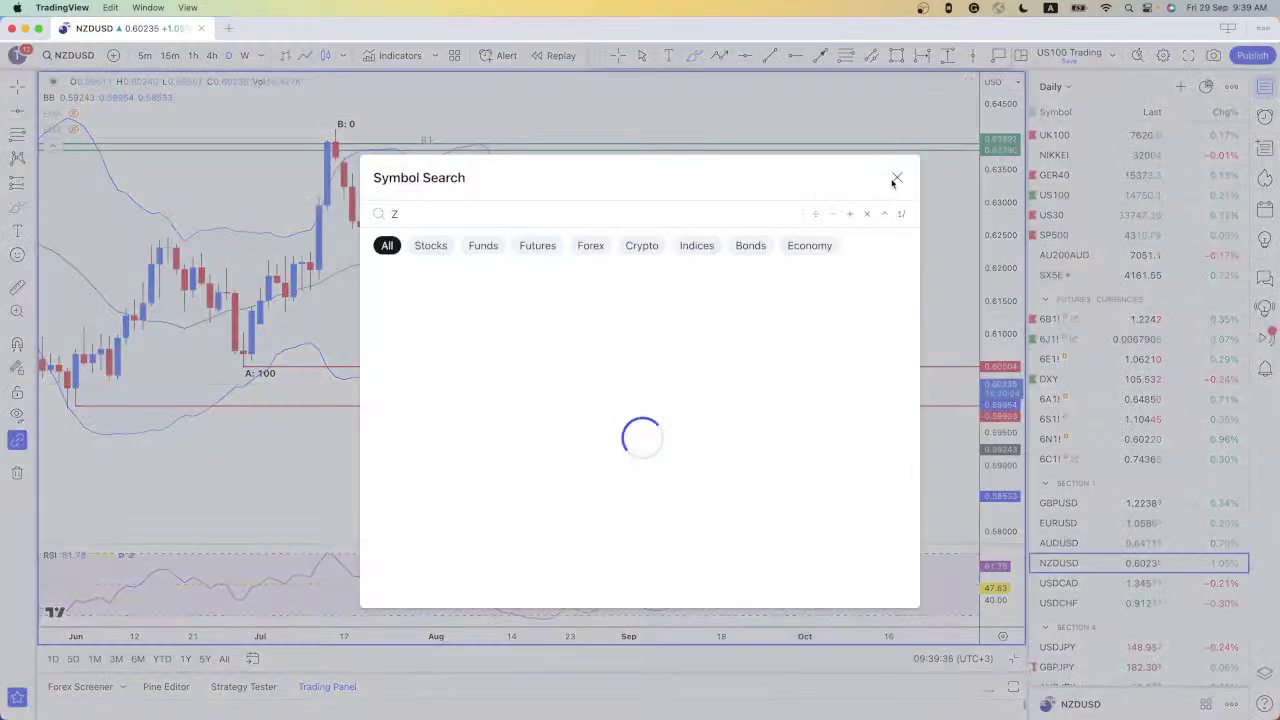
pyautogui.press('Escape')
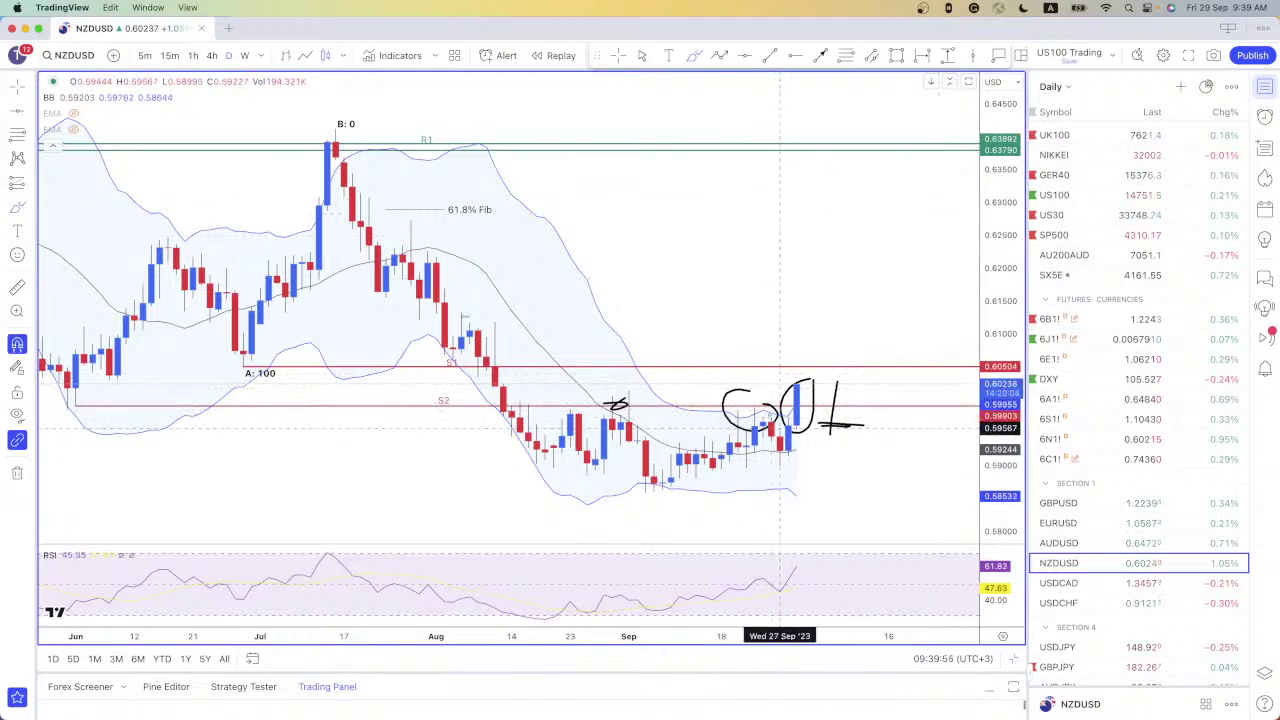
pyautogui.press('super+z')
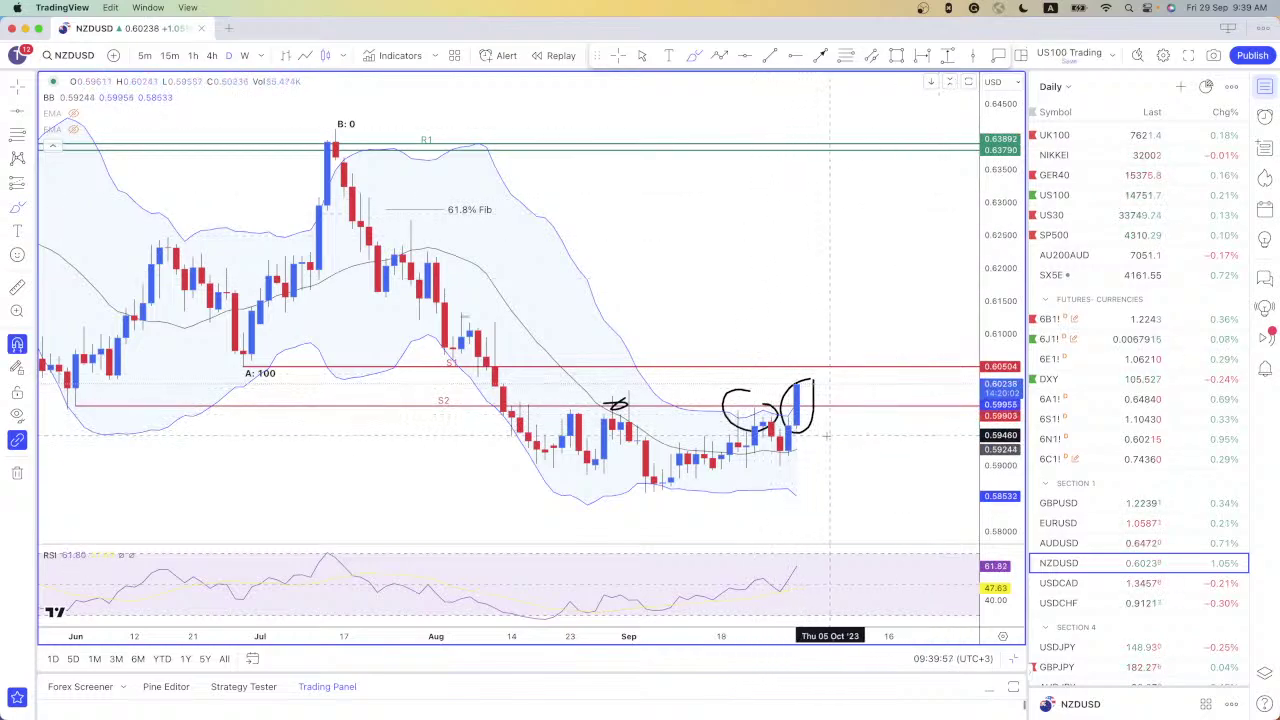
pyautogui.press('super+z')
pyautogui.press('super+z')
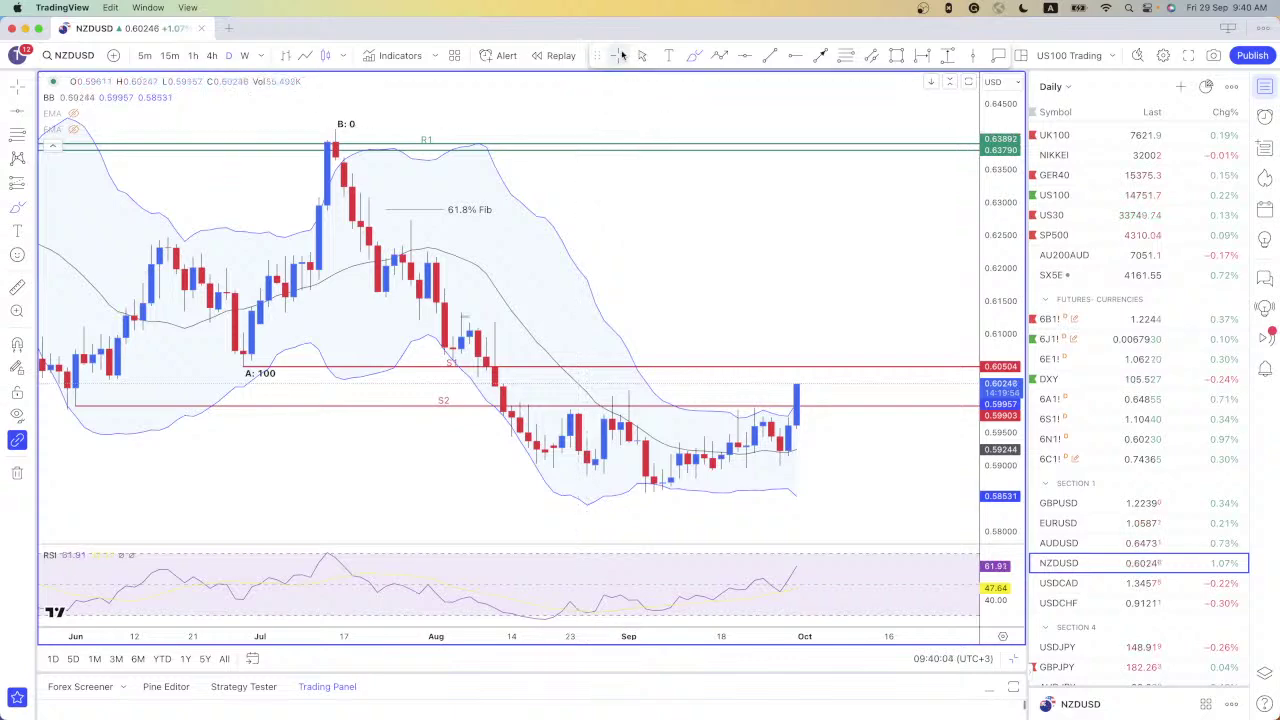
# Open the USDCAD 4-hour chart and brush a downward path with an upturned hook ahead of the latest candle
pyautogui.click(1089, 583)
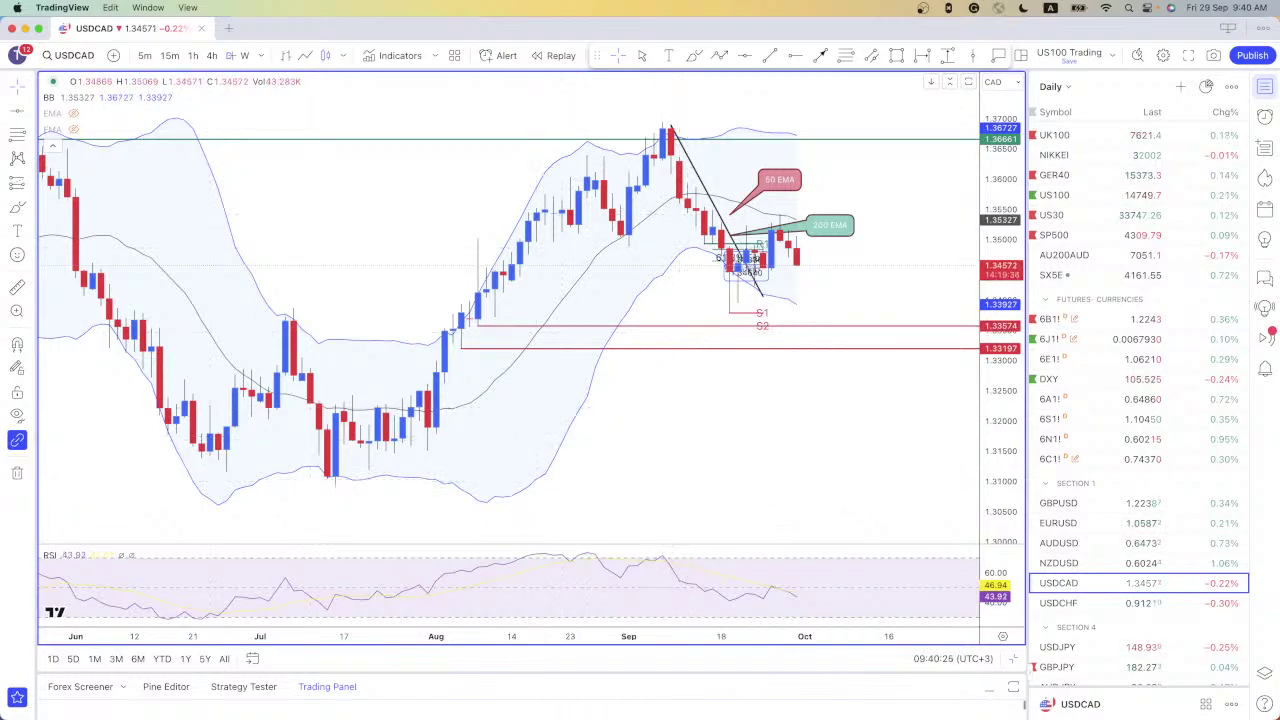
pyautogui.click(212, 56)
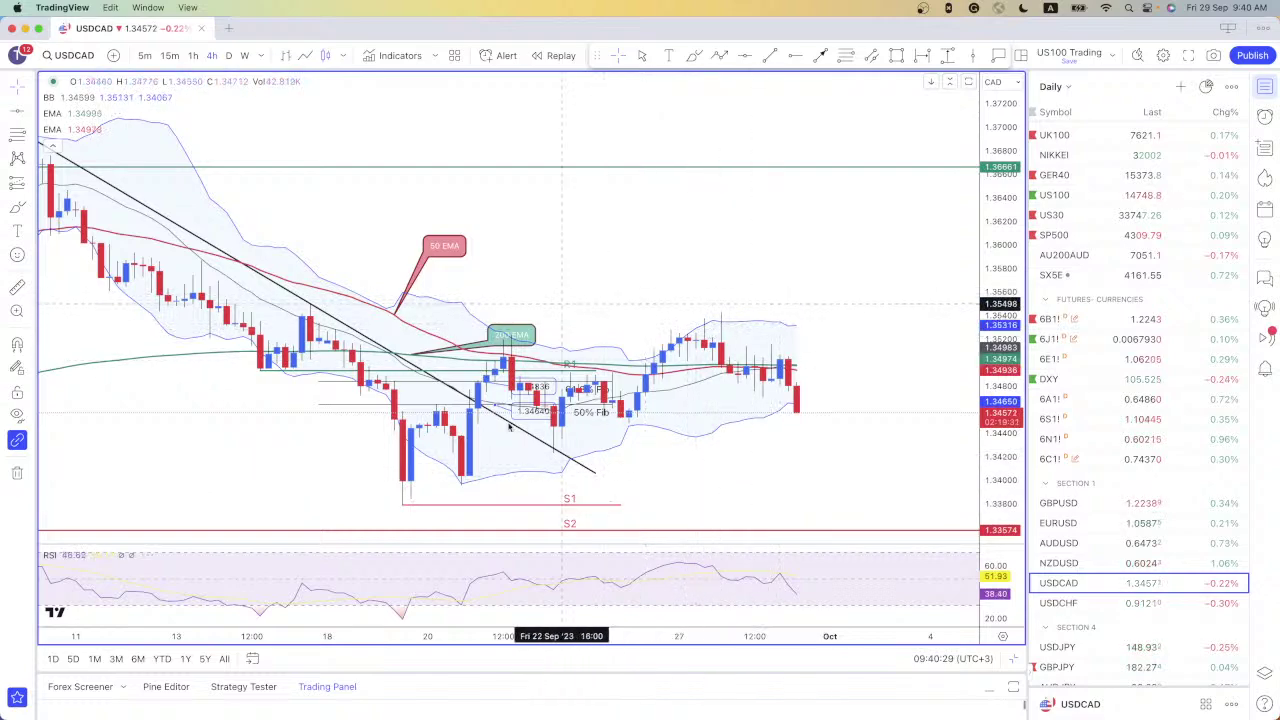
pyautogui.scroll(-3, 754, 368)
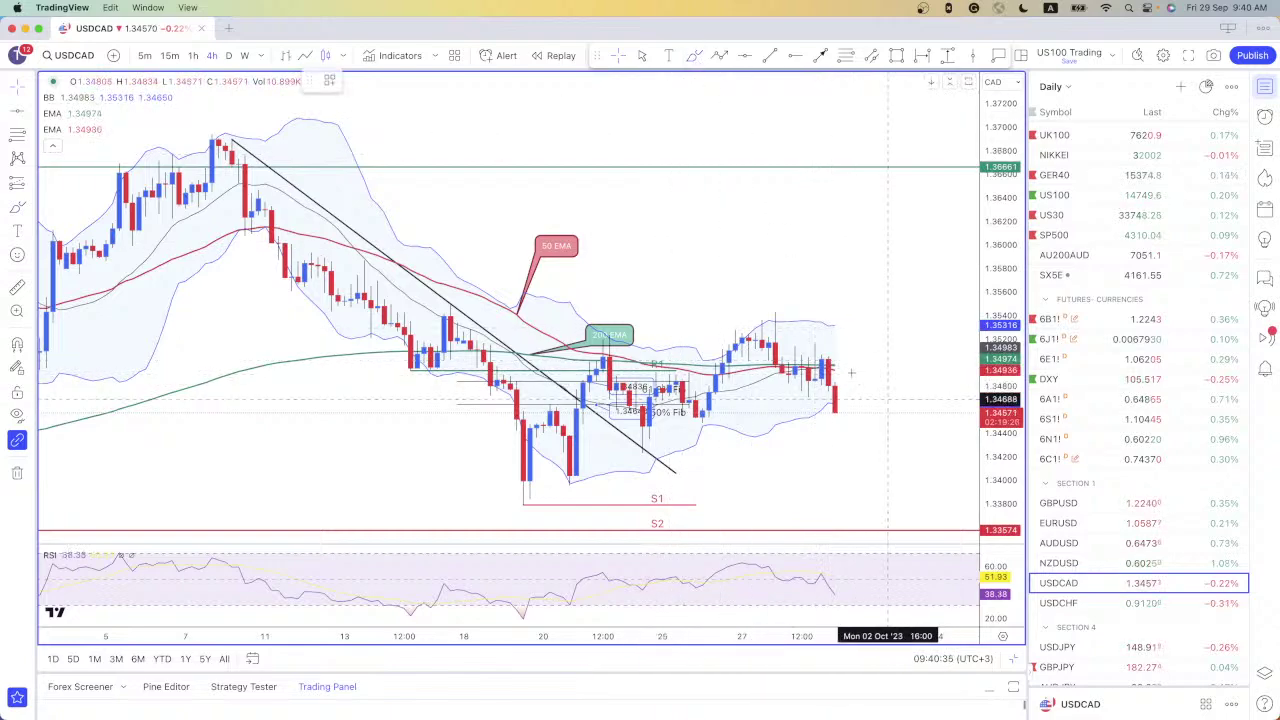
pyautogui.moveTo(836, 349)
pyautogui.mouseDown()
pyautogui.moveTo(901, 461)
pyautogui.moveTo(888, 395)
pyautogui.mouseUp()
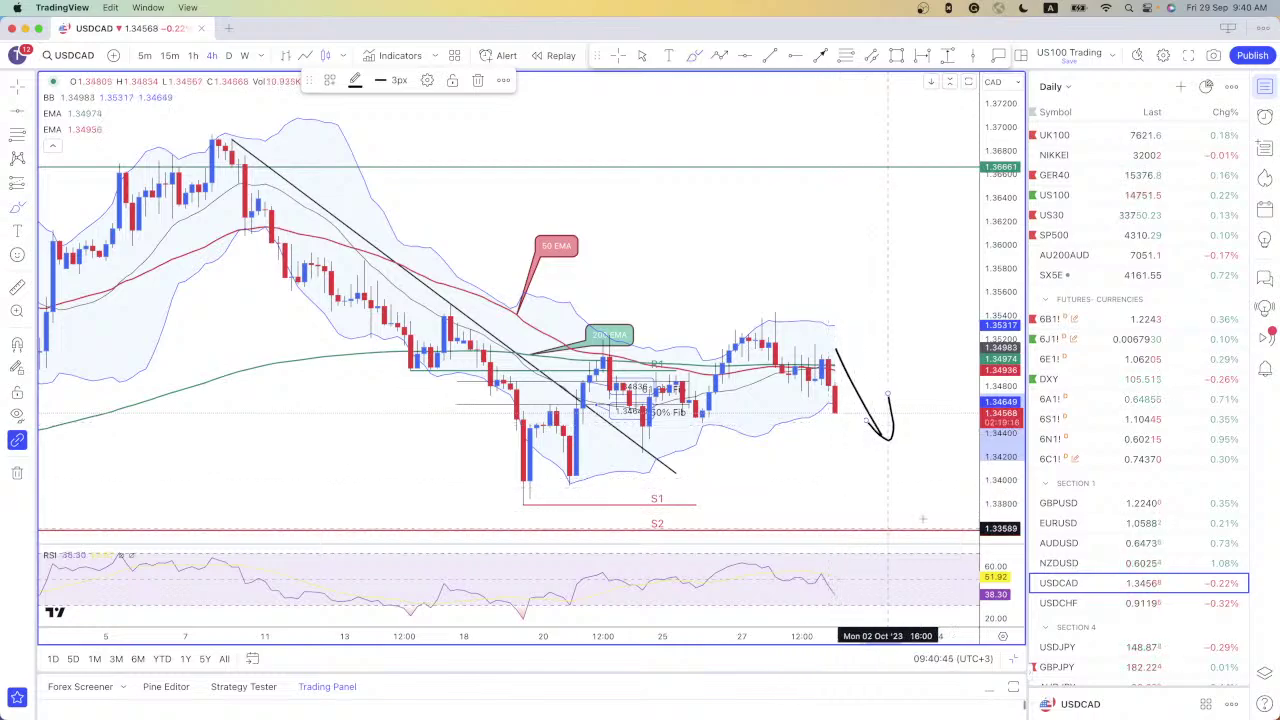
# Undo the brush path on USDCAD and open the USDCHF daily chart with the recent price swings in view
pyautogui.hotkey('ctrl', 'z')
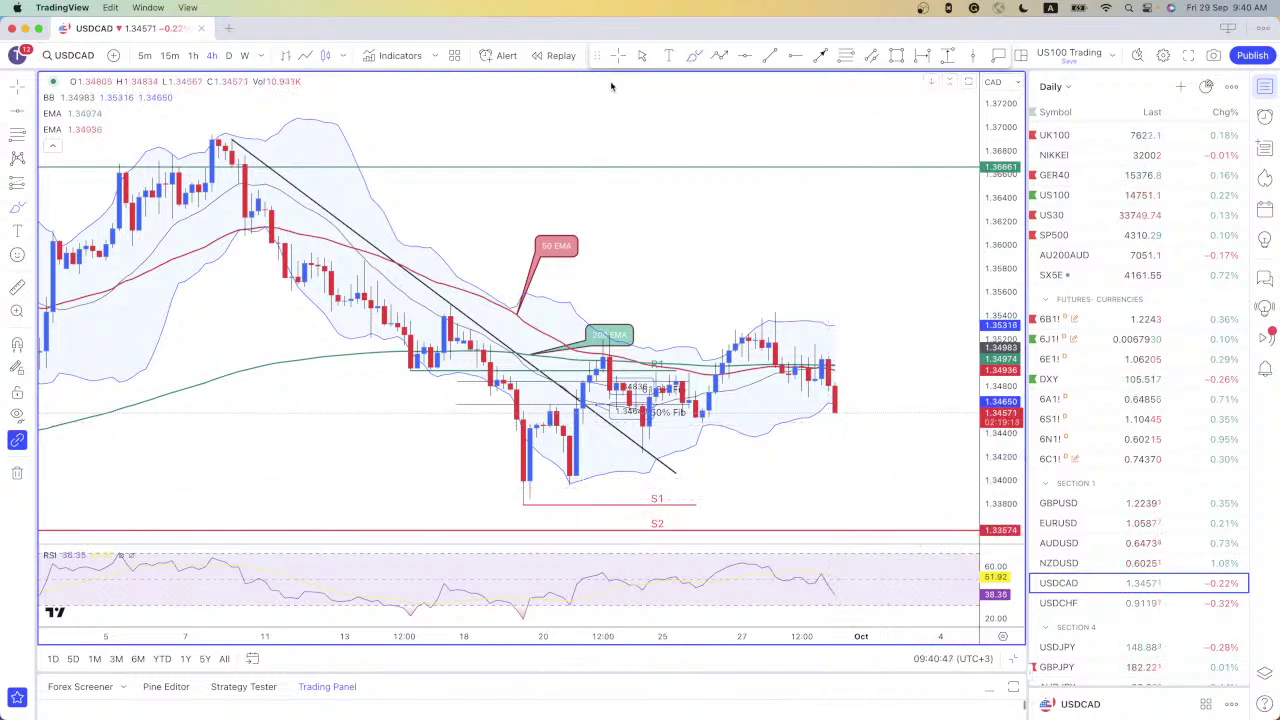
pyautogui.scroll(-5, 1100, 560)
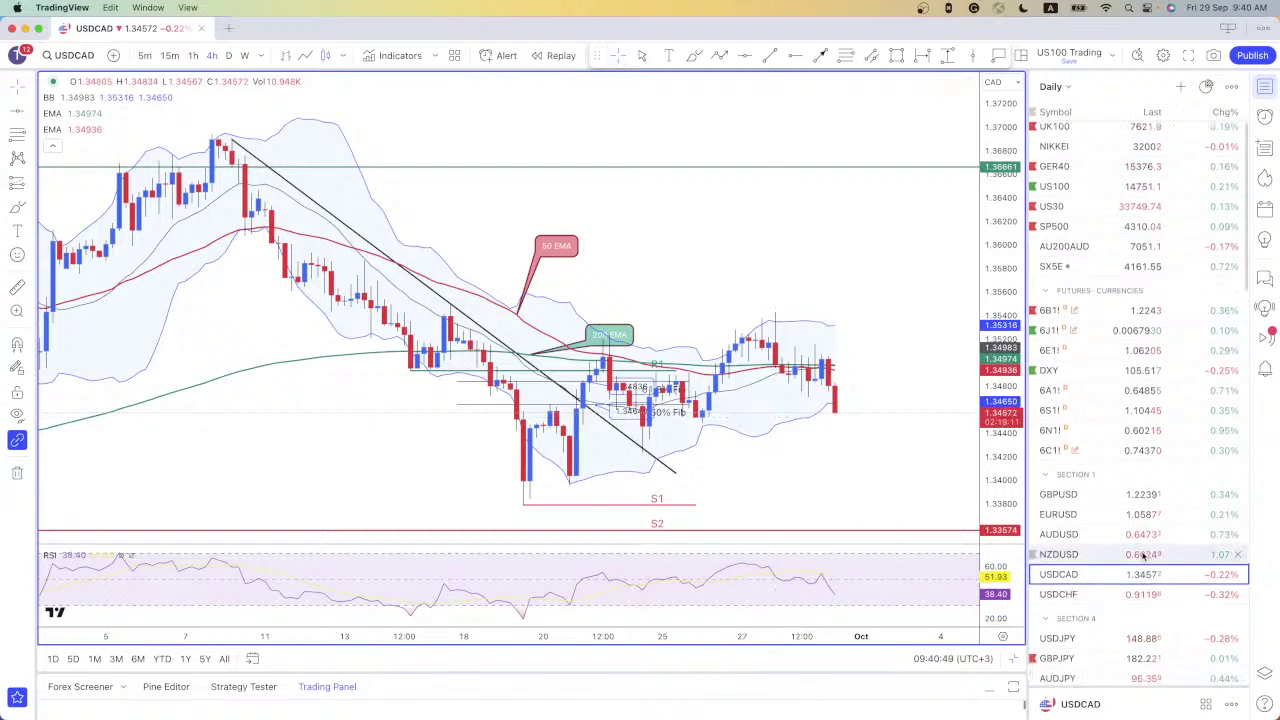
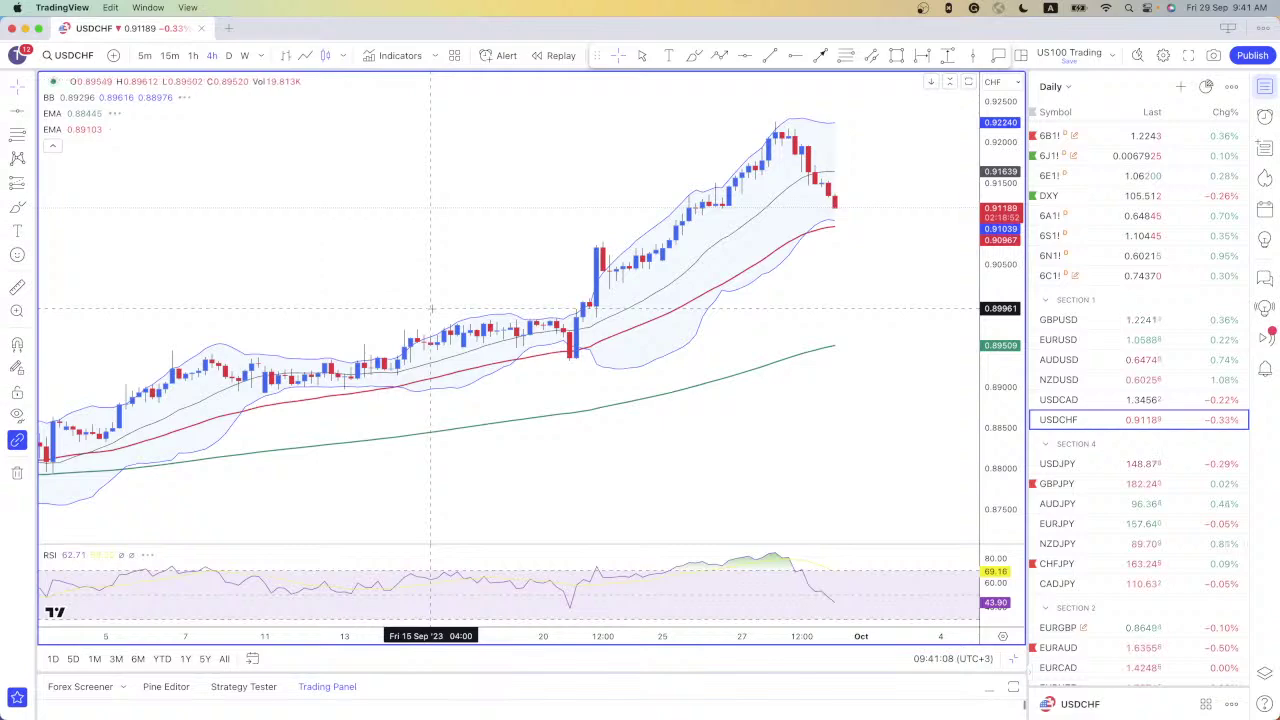
pyautogui.click(431, 301)
pyautogui.click(229, 56)
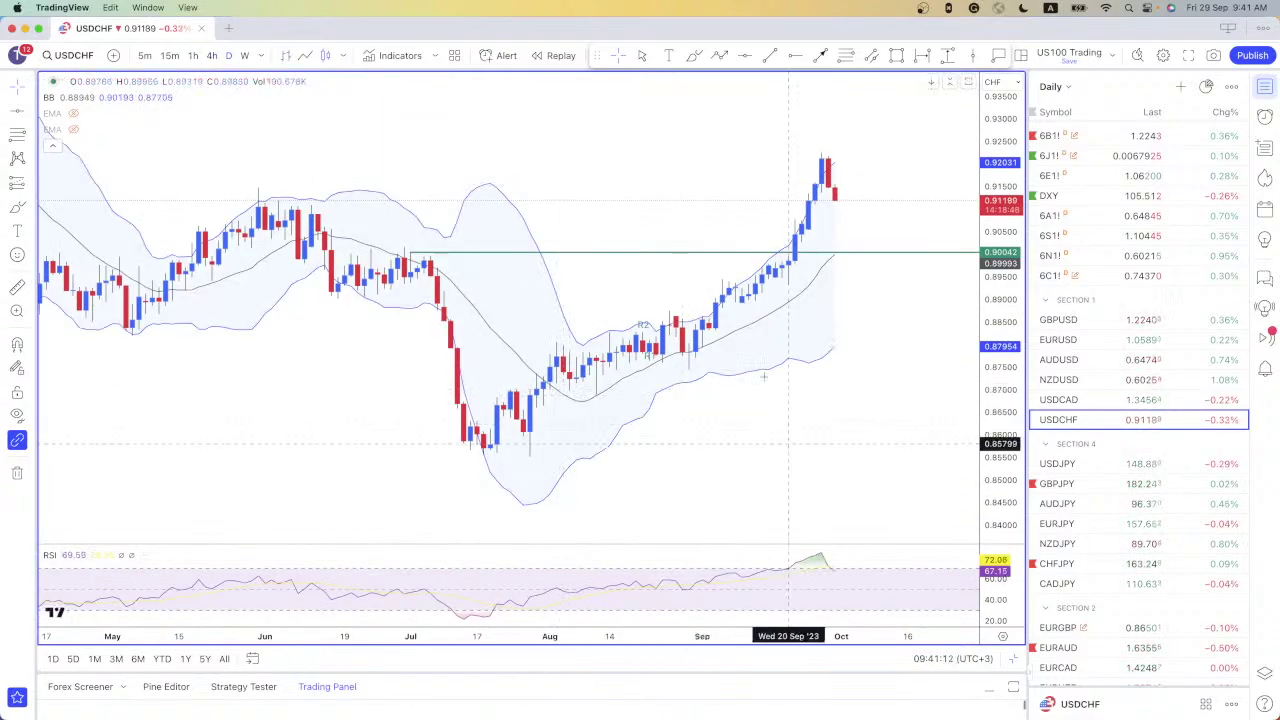
pyautogui.moveTo(589, 186); pyautogui.dragTo(667, 258)
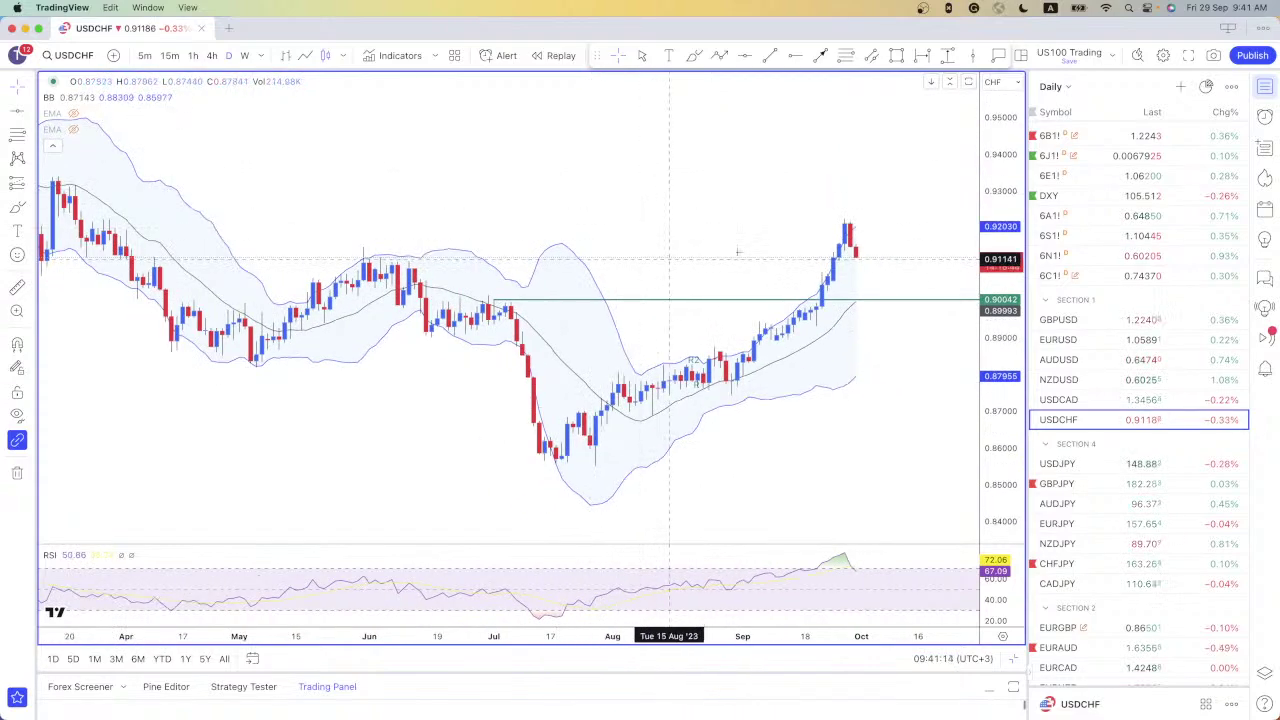
pyautogui.scroll(1, 784, 333)
pyautogui.scroll(2, 784, 333)
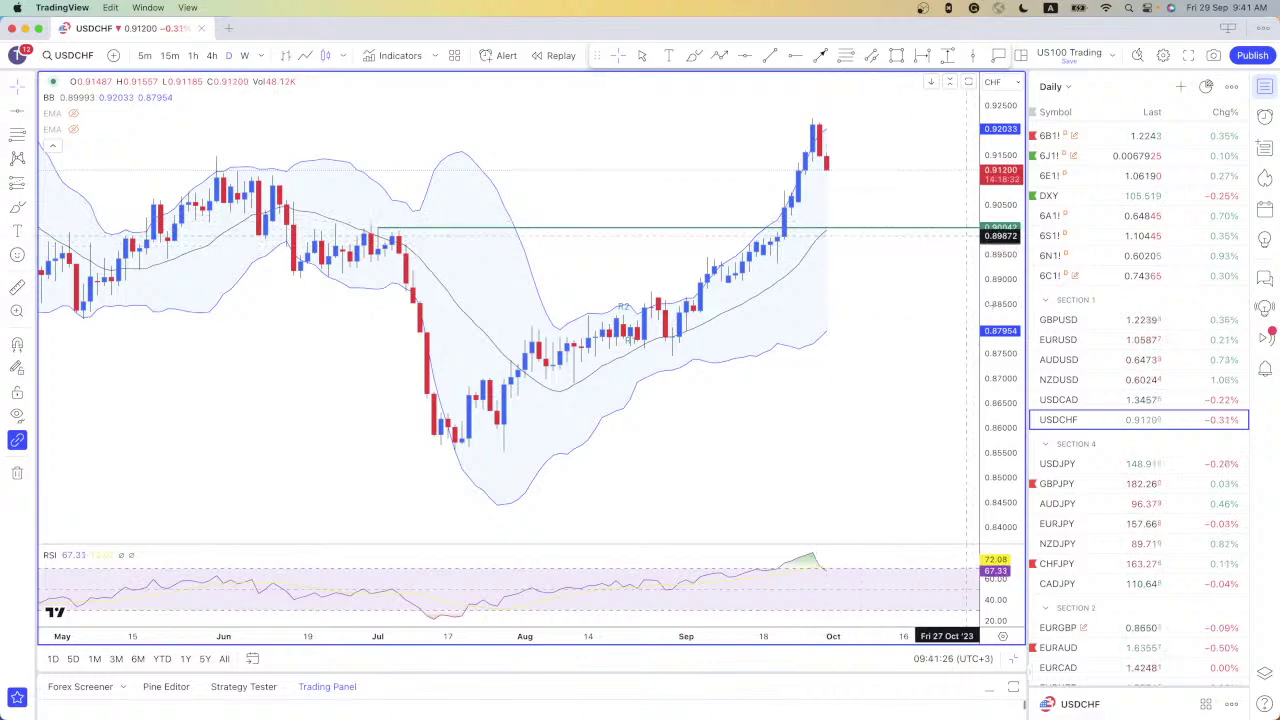
# Brush a hooked downward path from the USDCHF peak toward the green 0.90042 line and remove its hook
pyautogui.click(693, 55)
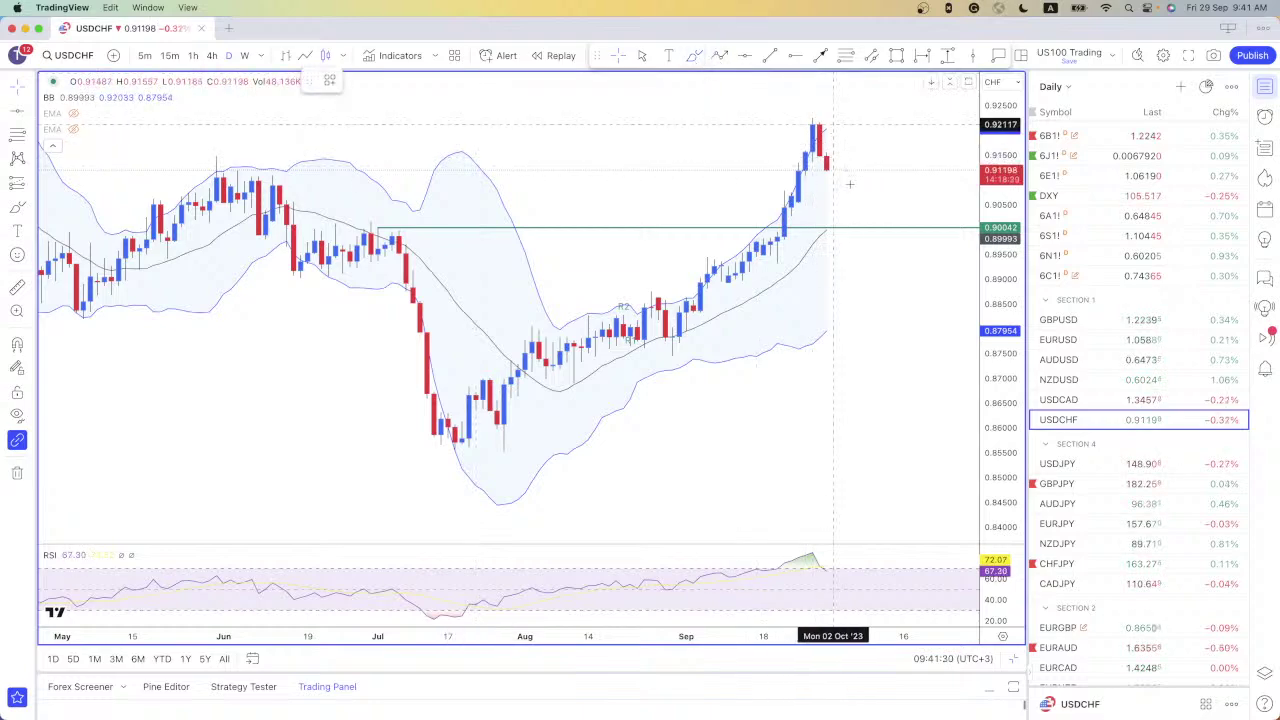
pyautogui.moveTo(835, 130)
pyautogui.mouseDown()
pyautogui.moveTo(858, 219)
pyautogui.moveTo(868, 193)
pyautogui.mouseUp()
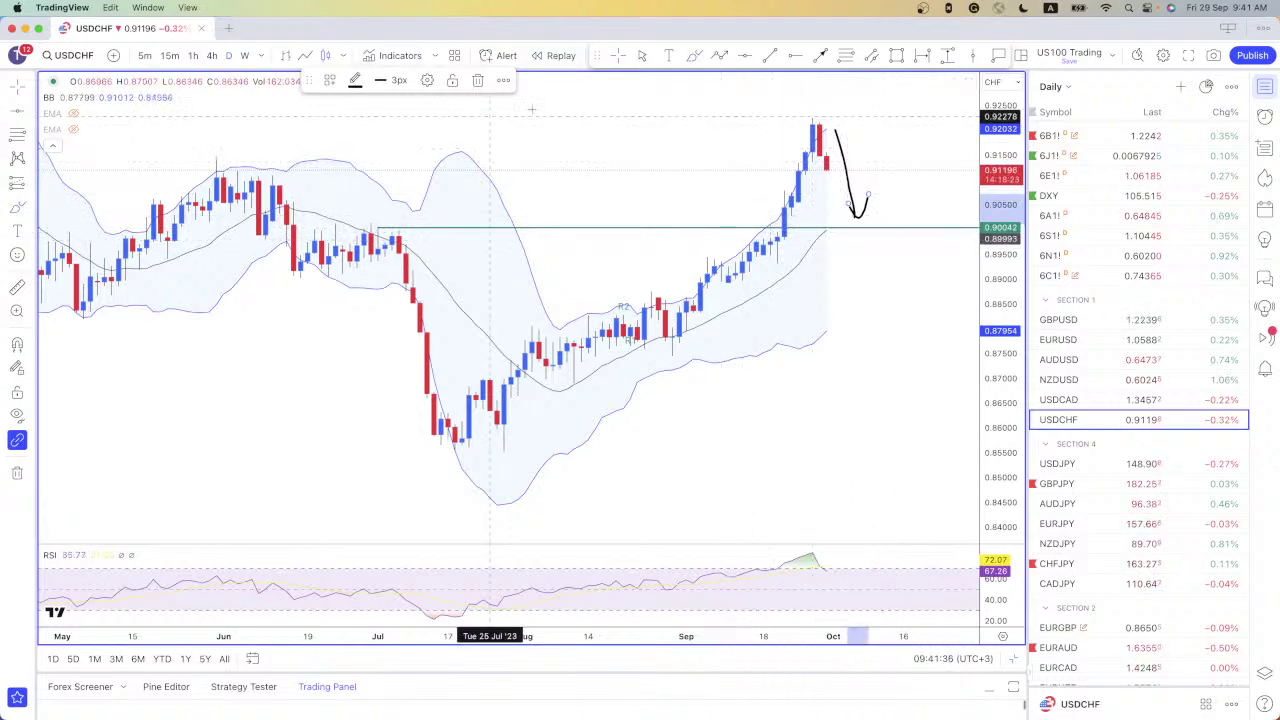
pyautogui.click(478, 80)
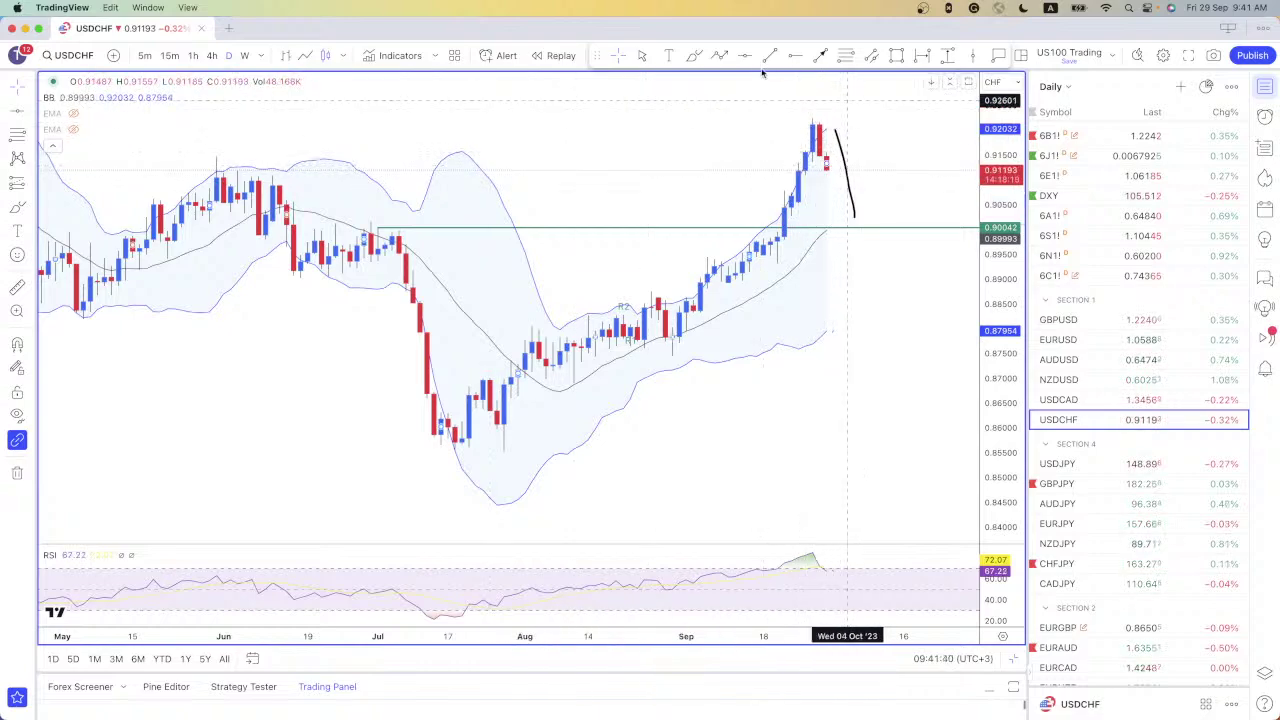
pyautogui.moveTo(854, 215); pyautogui.dragTo(868, 195)
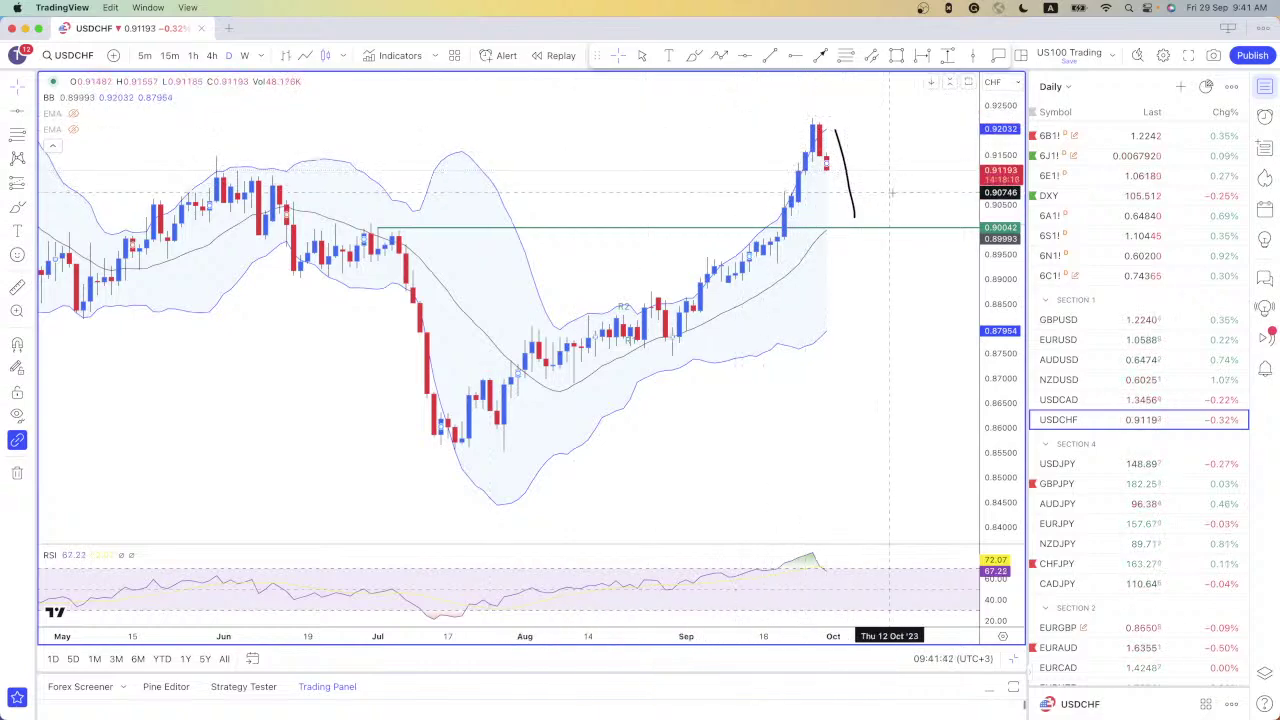
# Switch USDCHF to the 1-hour timeframe and brush its rising swings up to the peak and its falling swings after it
pyautogui.click(212, 56)
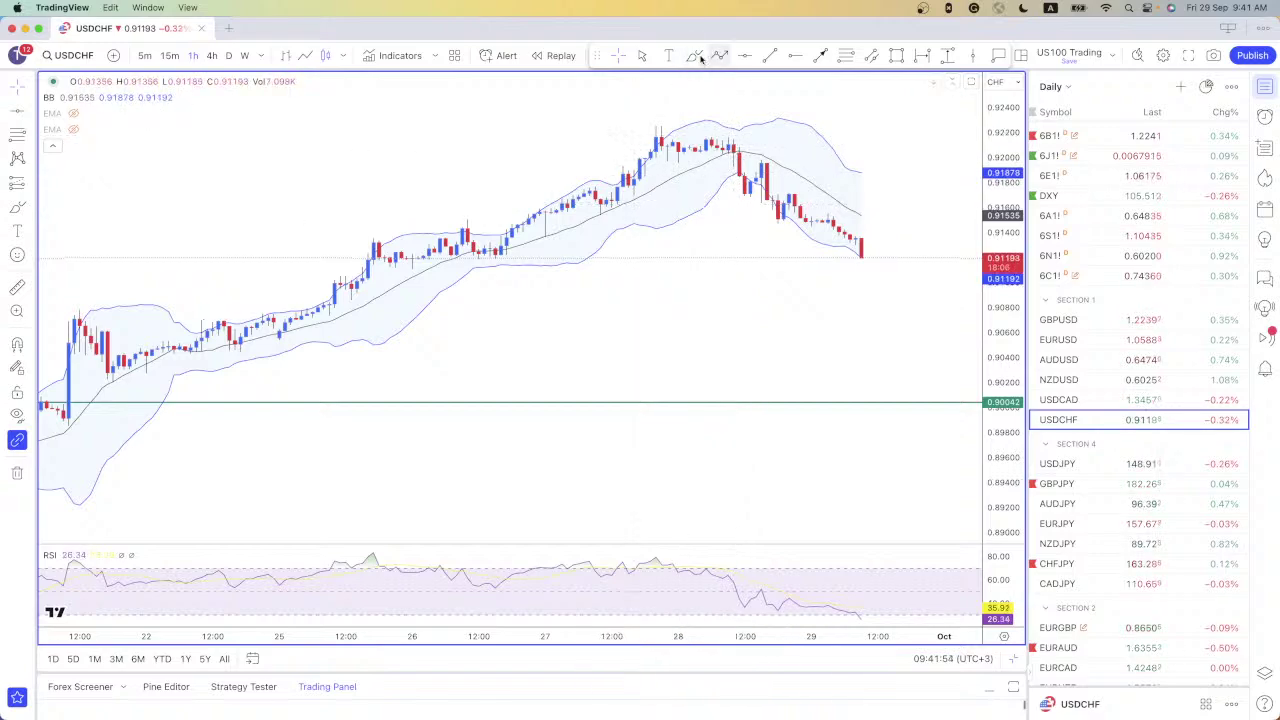
pyautogui.click(480, 262)
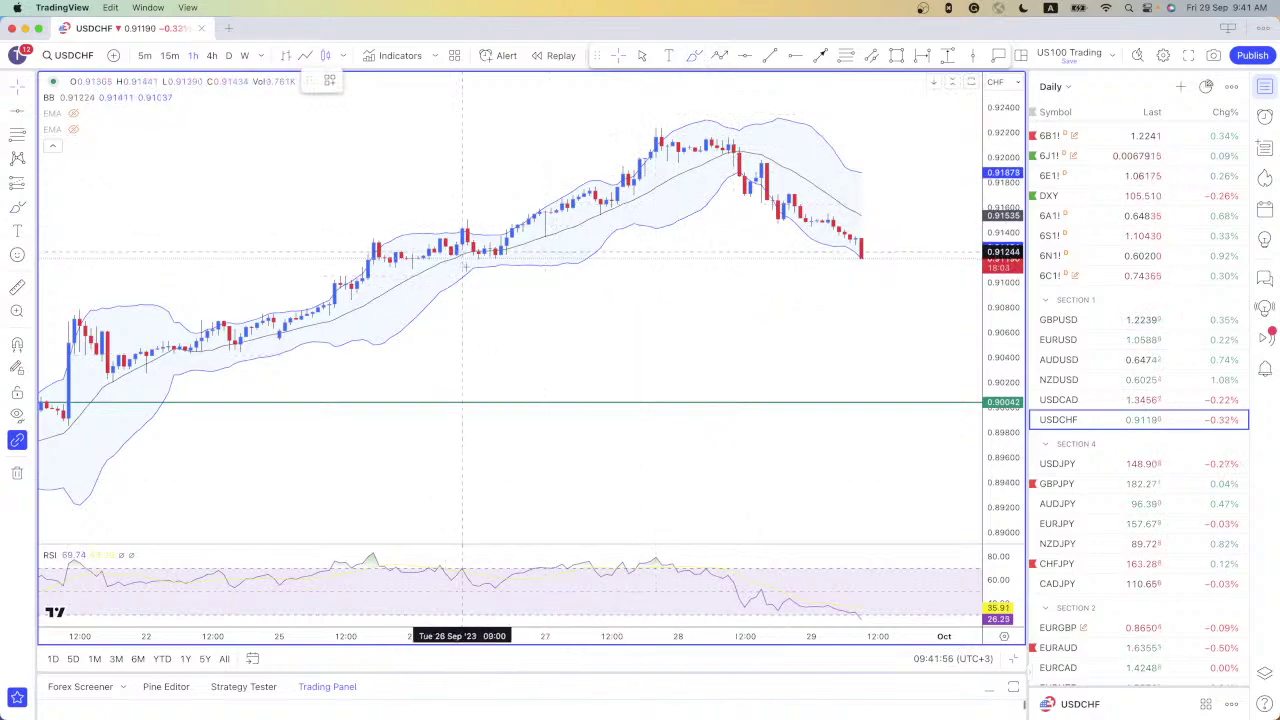
pyautogui.moveTo(535, 212)
pyautogui.mouseDown()
pyautogui.moveTo(623, 207)
pyautogui.moveTo(660, 122)
pyautogui.moveTo(695, 139)
pyautogui.mouseUp()
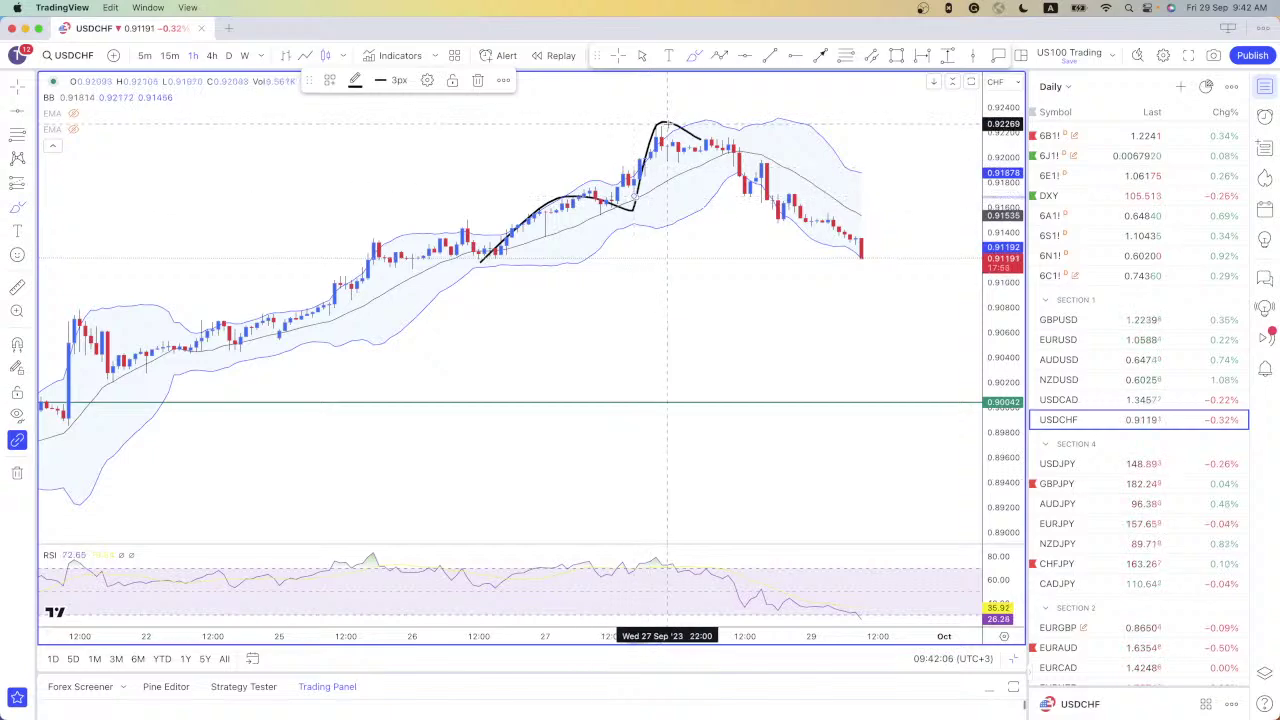
pyautogui.moveTo(716, 134)
pyautogui.mouseDown()
pyautogui.moveTo(740, 196)
pyautogui.moveTo(762, 158)
pyautogui.moveTo(795, 220)
pyautogui.mouseUp()
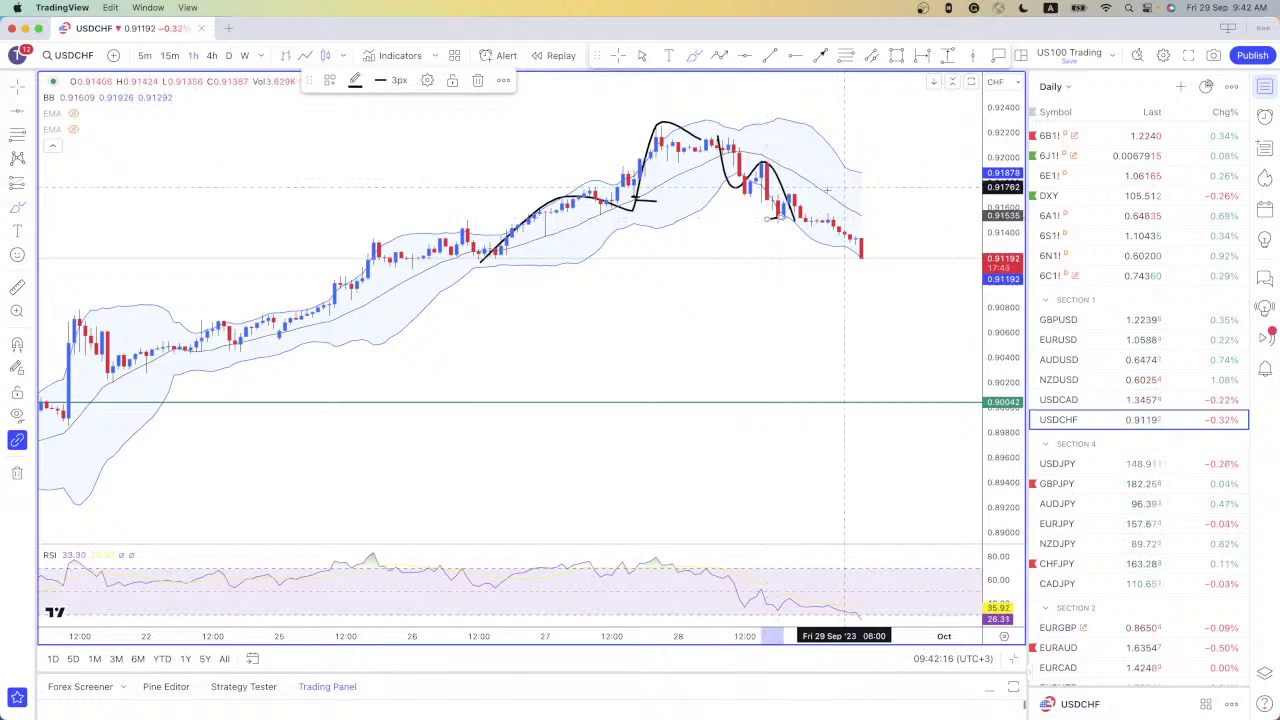
pyautogui.moveTo(812, 198)
pyautogui.mouseDown()
pyautogui.moveTo(922, 255)
pyautogui.moveTo(905, 268)
pyautogui.mouseUp()
# Clear the swing strokes from the USDCHF chart and open the USDJPY 1-hour chart
pyautogui.press('super+z')
pyautogui.press('super+z')
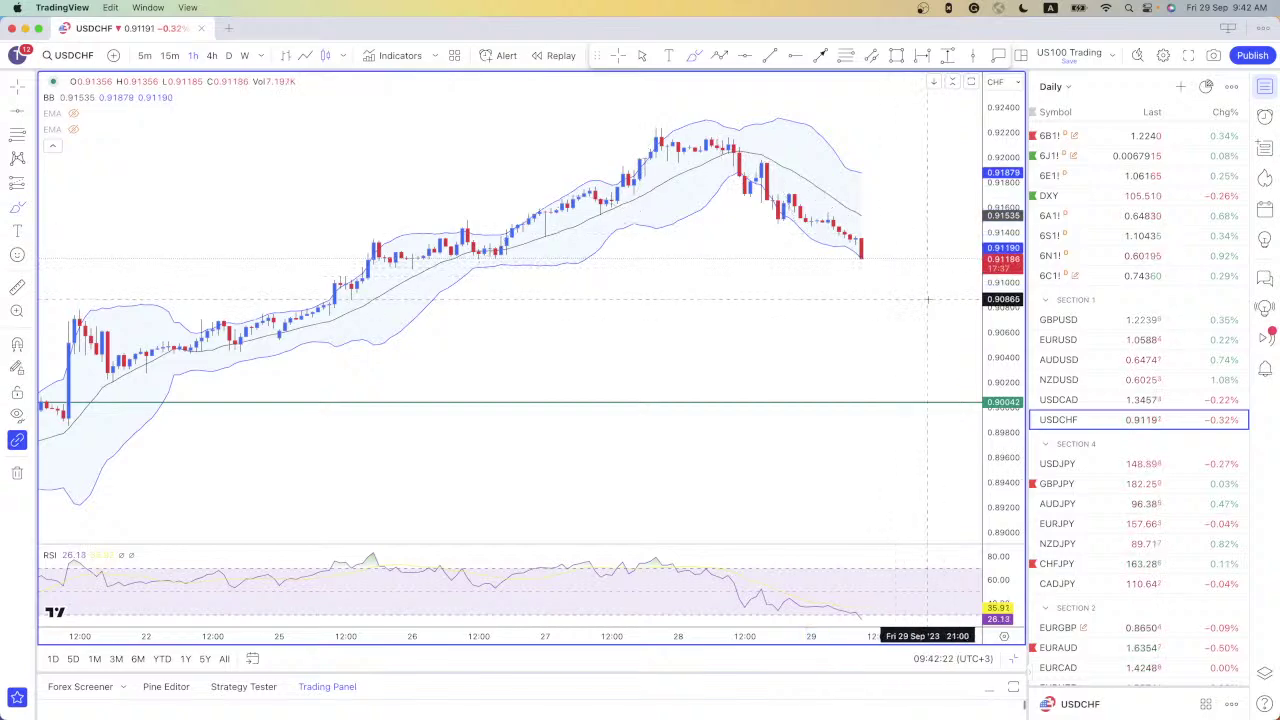
pyautogui.click(1150, 464)
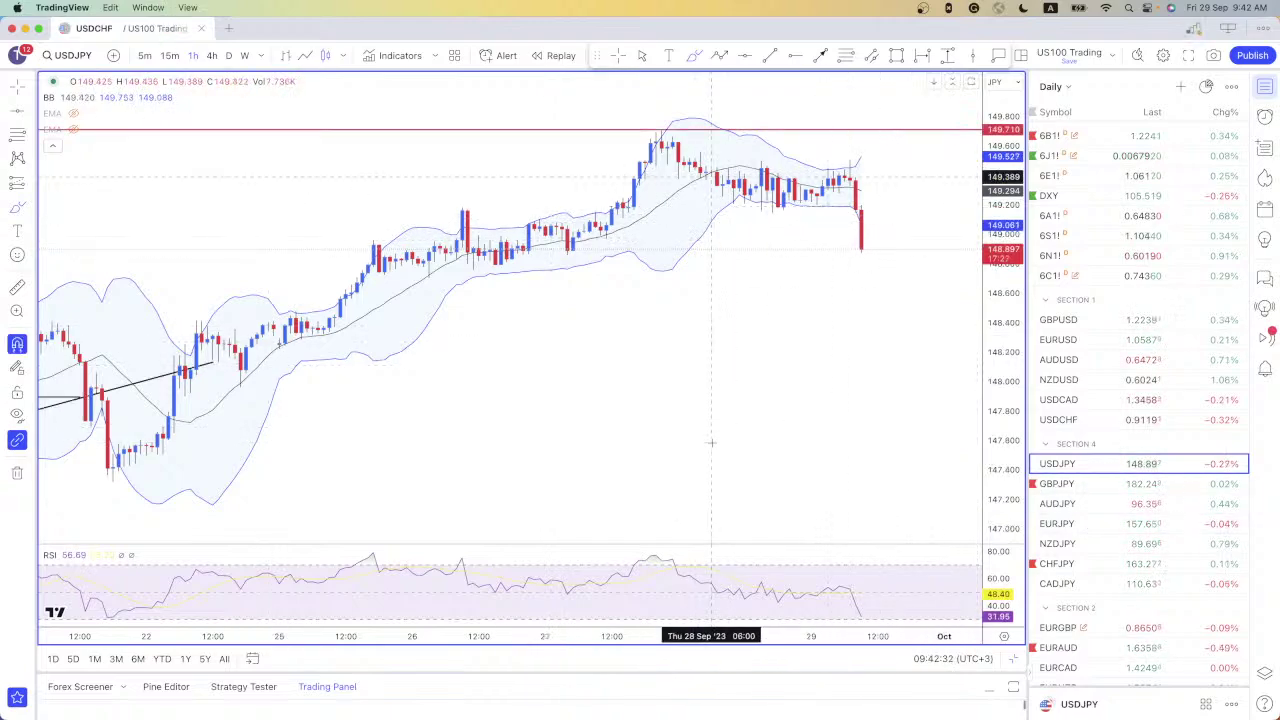
pyautogui.press('Up')
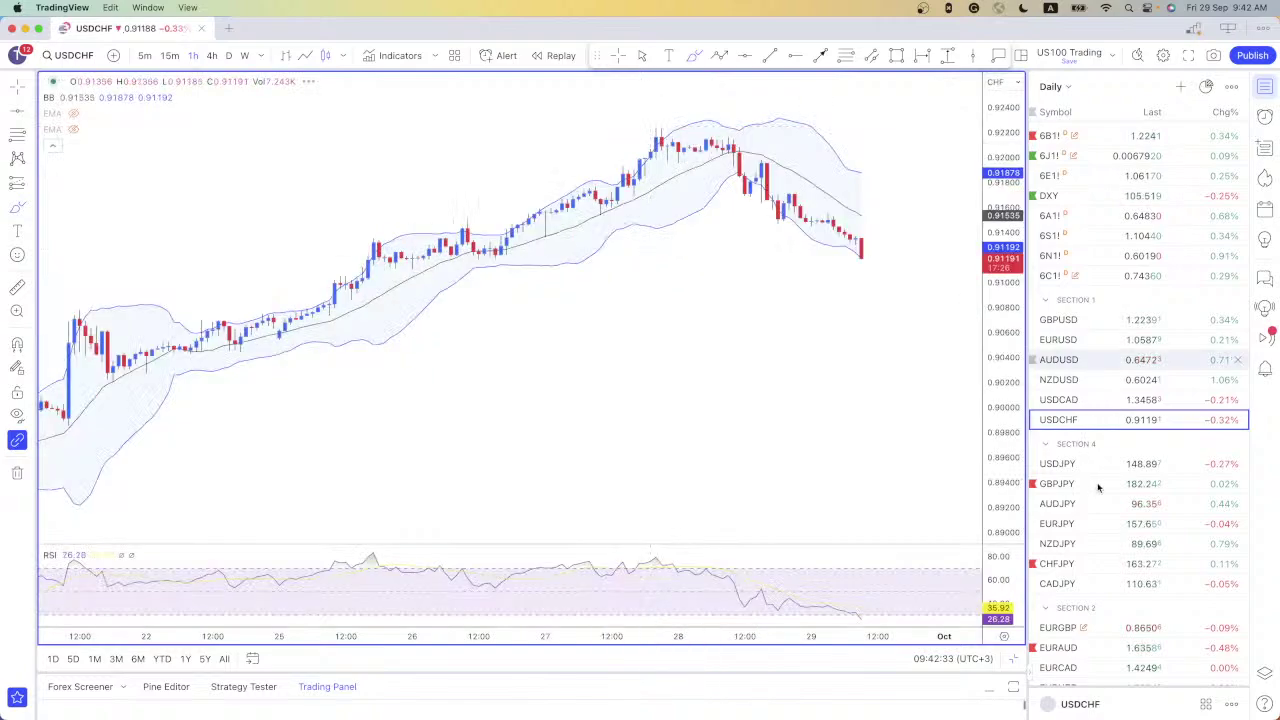
pyautogui.press('Down')
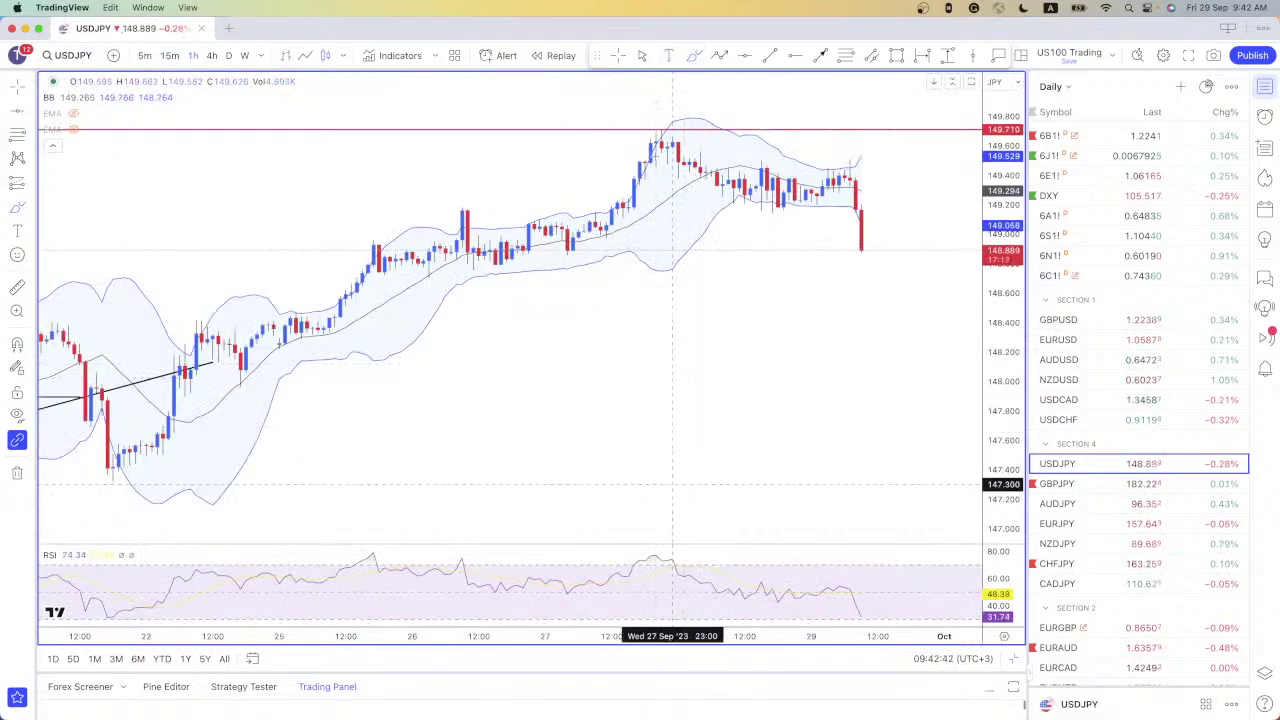
# Circle the USDJPY swing high at the 149.710 line and the later lower high, and brush matching downward lines on the RSI
pyautogui.click(467, 192)
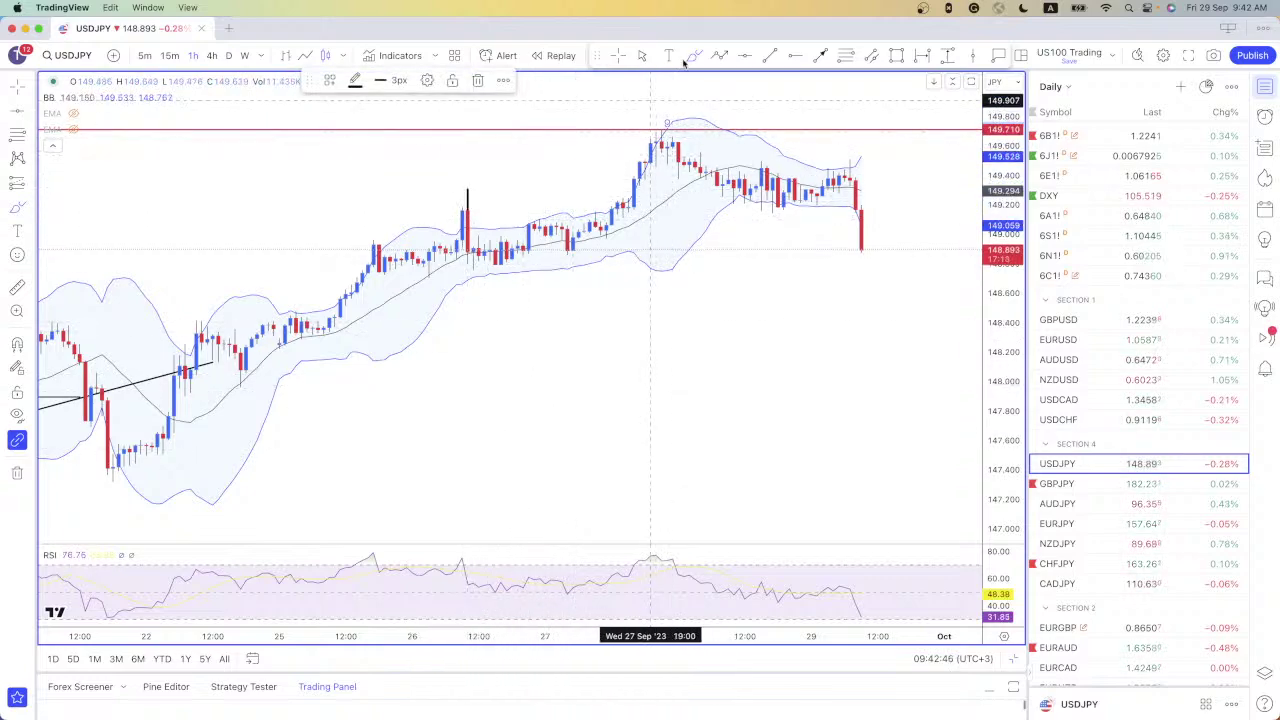
pyautogui.moveTo(640, 130)
pyautogui.mouseDown()
pyautogui.moveTo(703, 125)
pyautogui.moveTo(668, 97)
pyautogui.mouseUp()
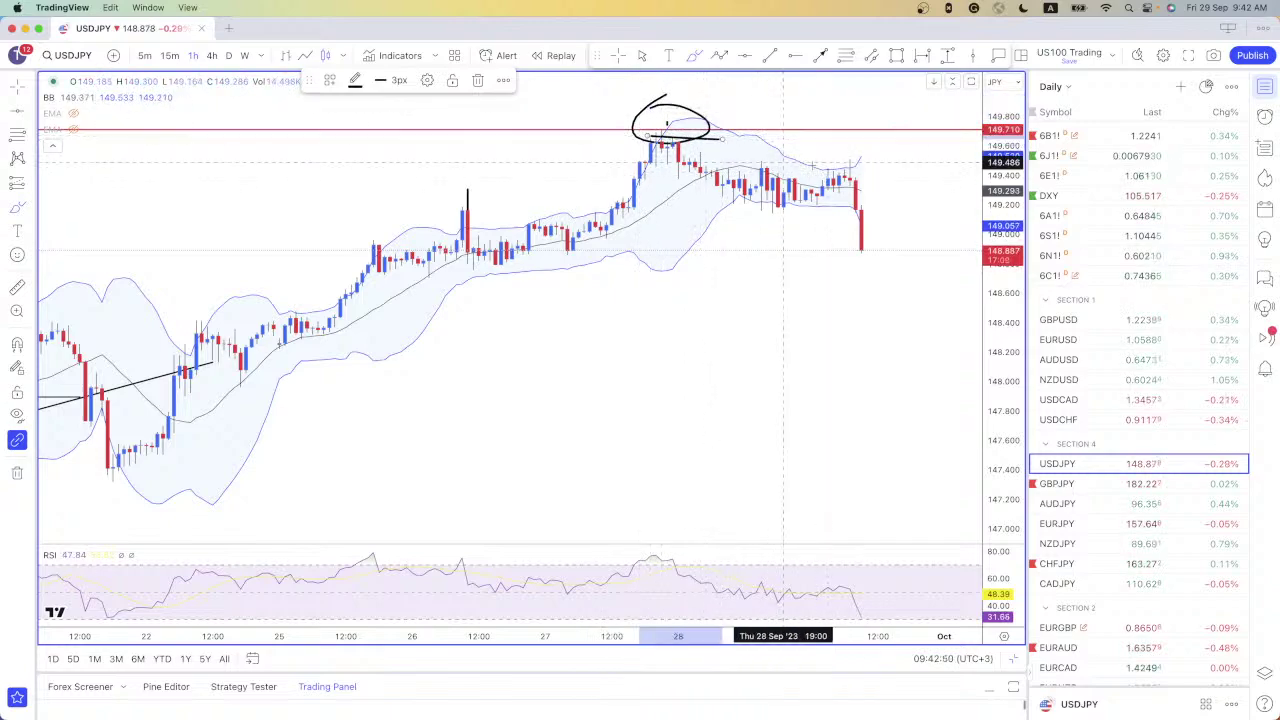
pyautogui.moveTo(873, 151)
pyautogui.mouseDown()
pyautogui.moveTo(808, 160)
pyautogui.moveTo(905, 159)
pyautogui.moveTo(840, 178)
pyautogui.moveTo(862, 157)
pyautogui.mouseUp()
pyautogui.moveTo(662, 556); pyautogui.dragTo(860, 602)
pyautogui.moveTo(660, 555)
pyautogui.mouseDown()
pyautogui.moveTo(850, 582)
pyautogui.moveTo(872, 598)
pyautogui.mouseUp()
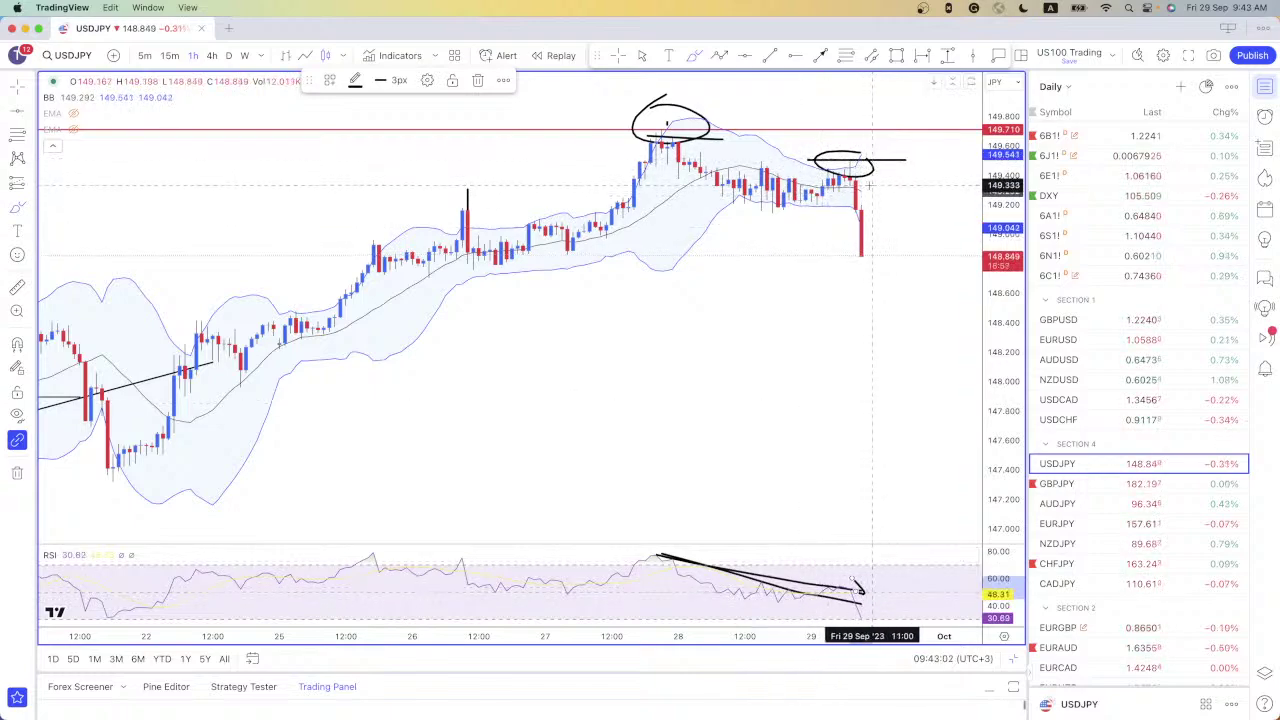
# Brush a steep drop and rebound from the lower USDJPY high and underline the lows of the preceding consolidation
pyautogui.moveTo(858, 163); pyautogui.dragTo(882, 272)
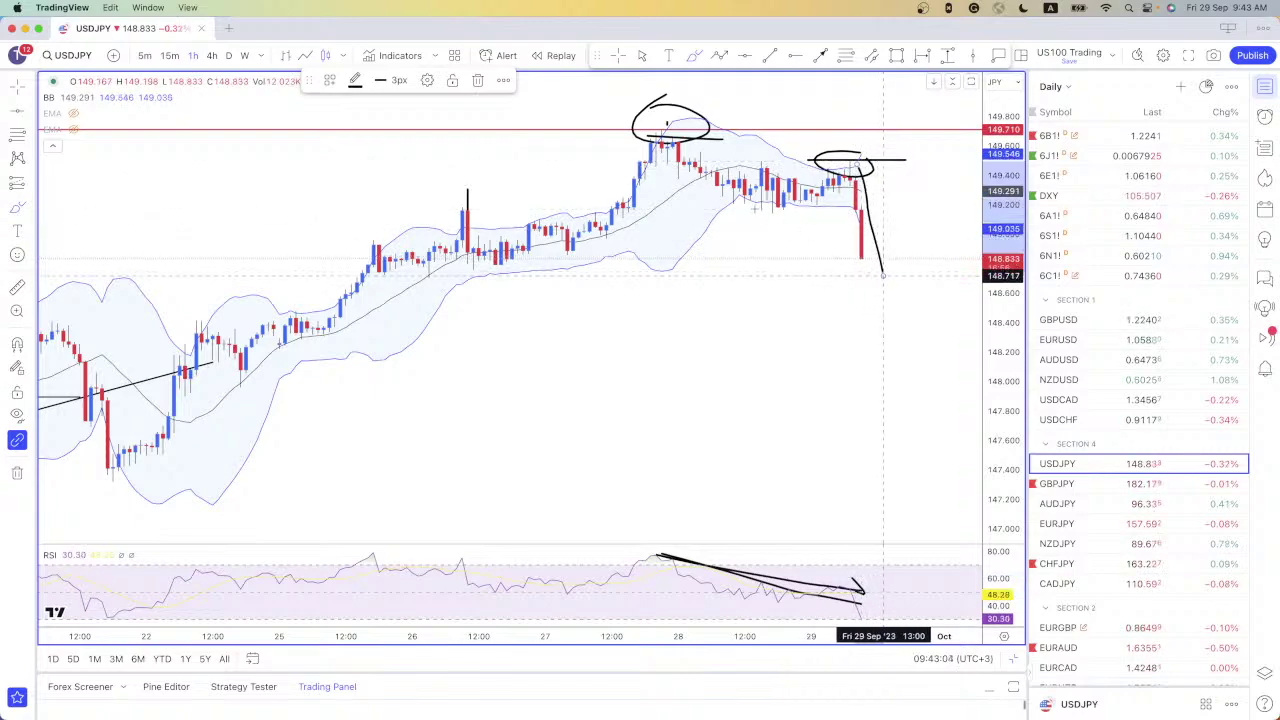
pyautogui.moveTo(758, 208); pyautogui.dragTo(812, 207)
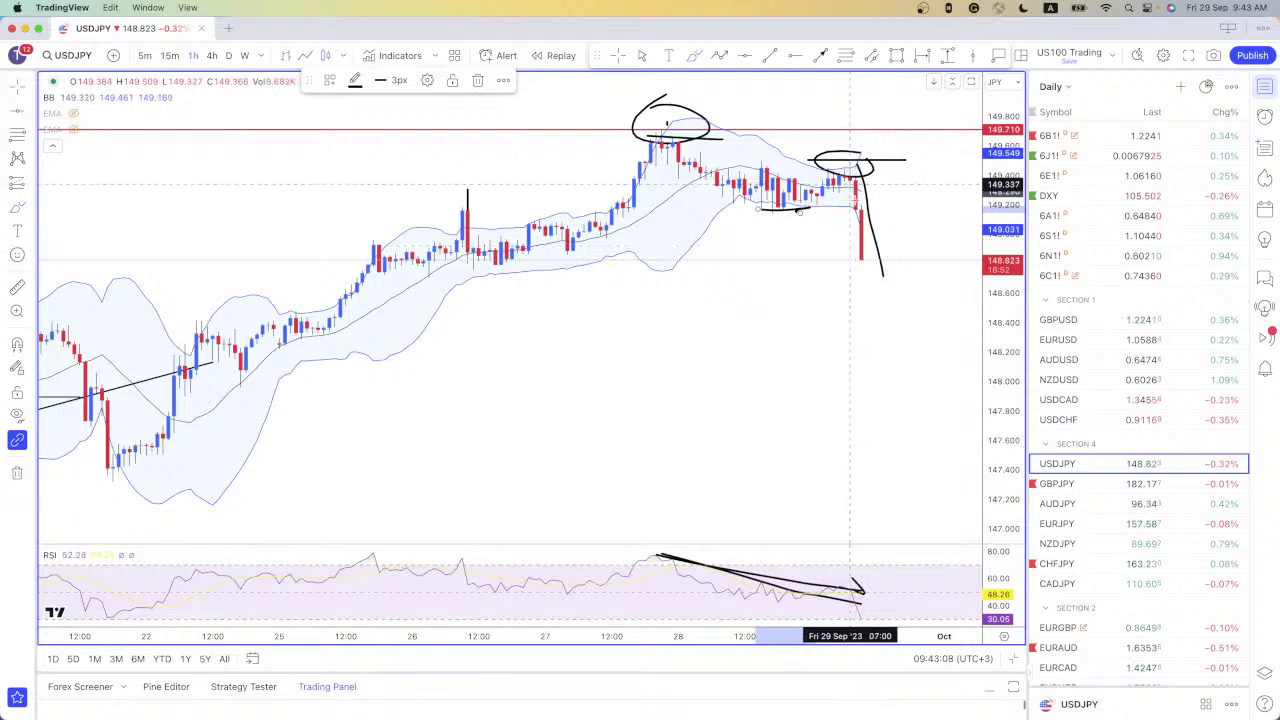
pyautogui.moveTo(882, 278); pyautogui.dragTo(902, 232)
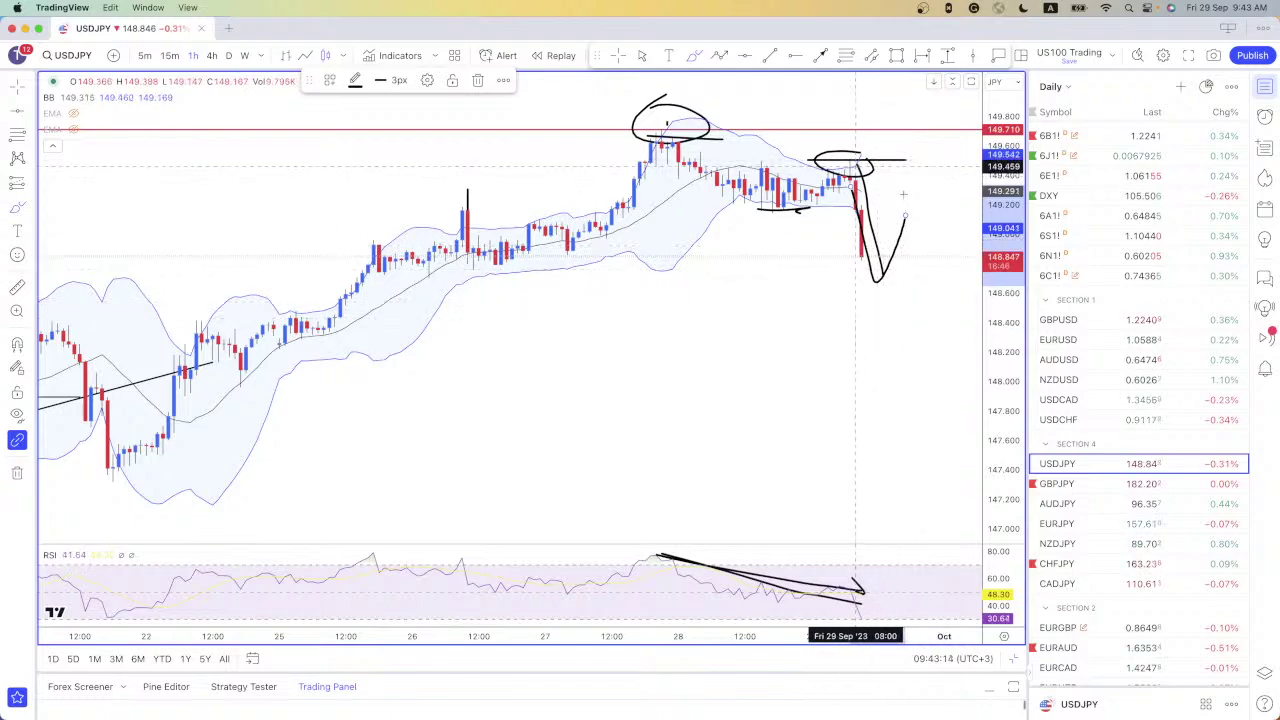
# Undo all the brush marks on the USDJPY price chart and its RSI
pyautogui.press('super+z')
pyautogui.press('super+z')
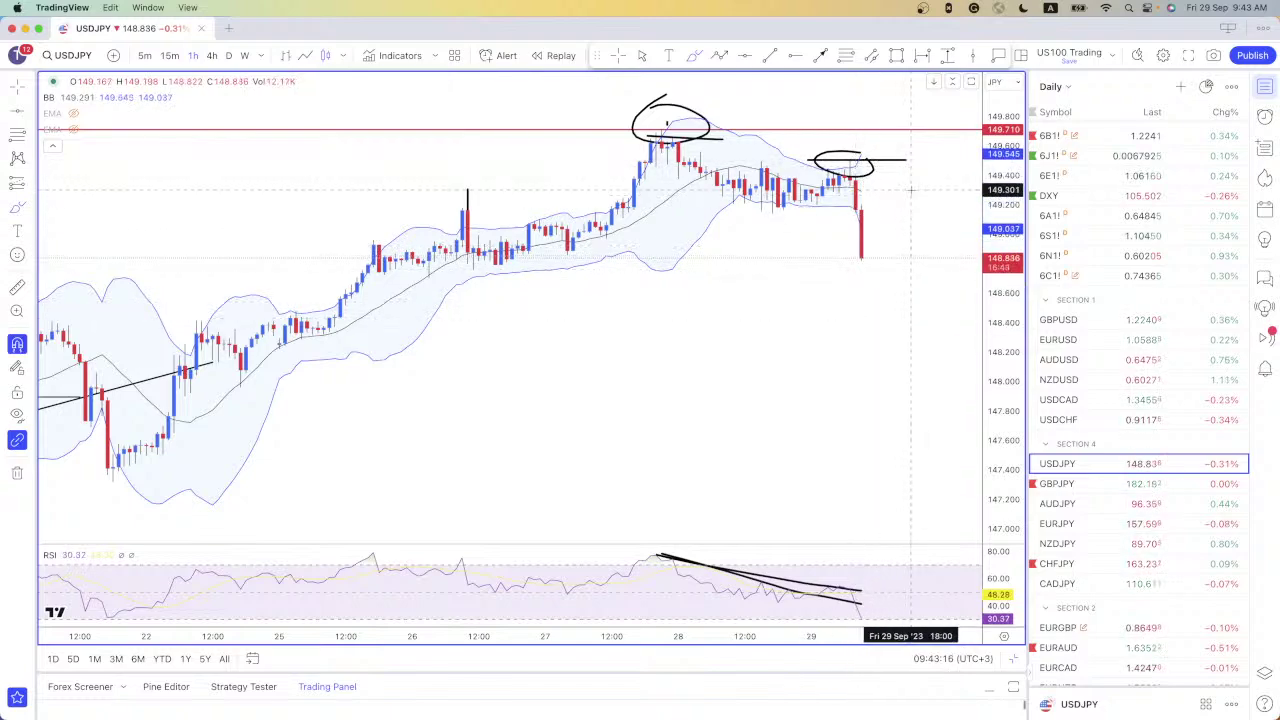
pyautogui.press('super+z')
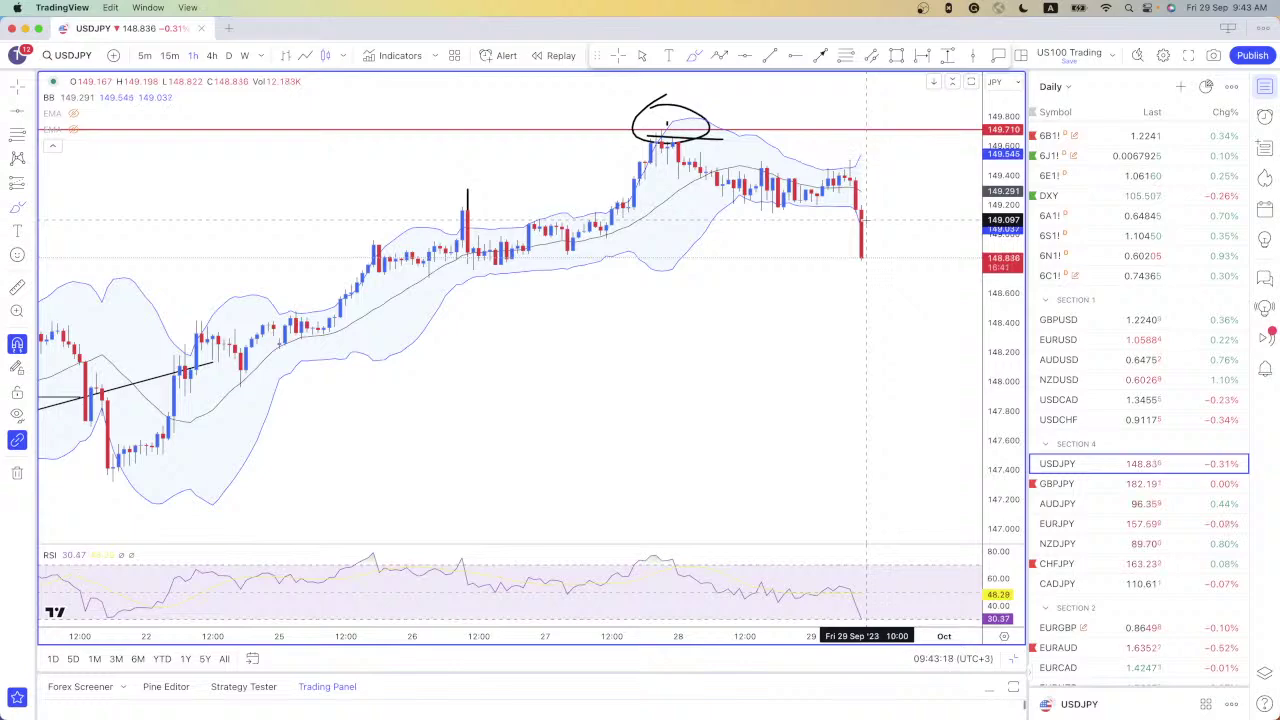
pyautogui.press('super+z')
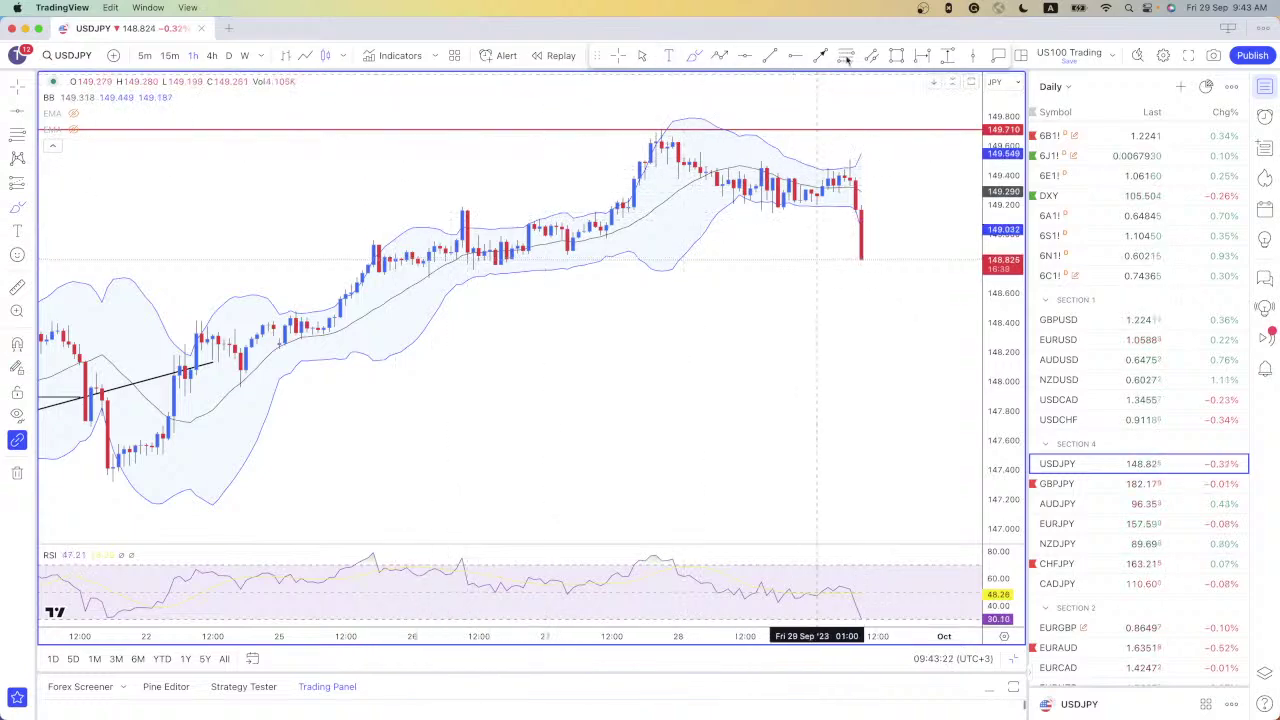
# Draw a Fibonacci retracement over the latest USDJPY drop, from 149.505 down to 148.509
pyautogui.click(850, 160)
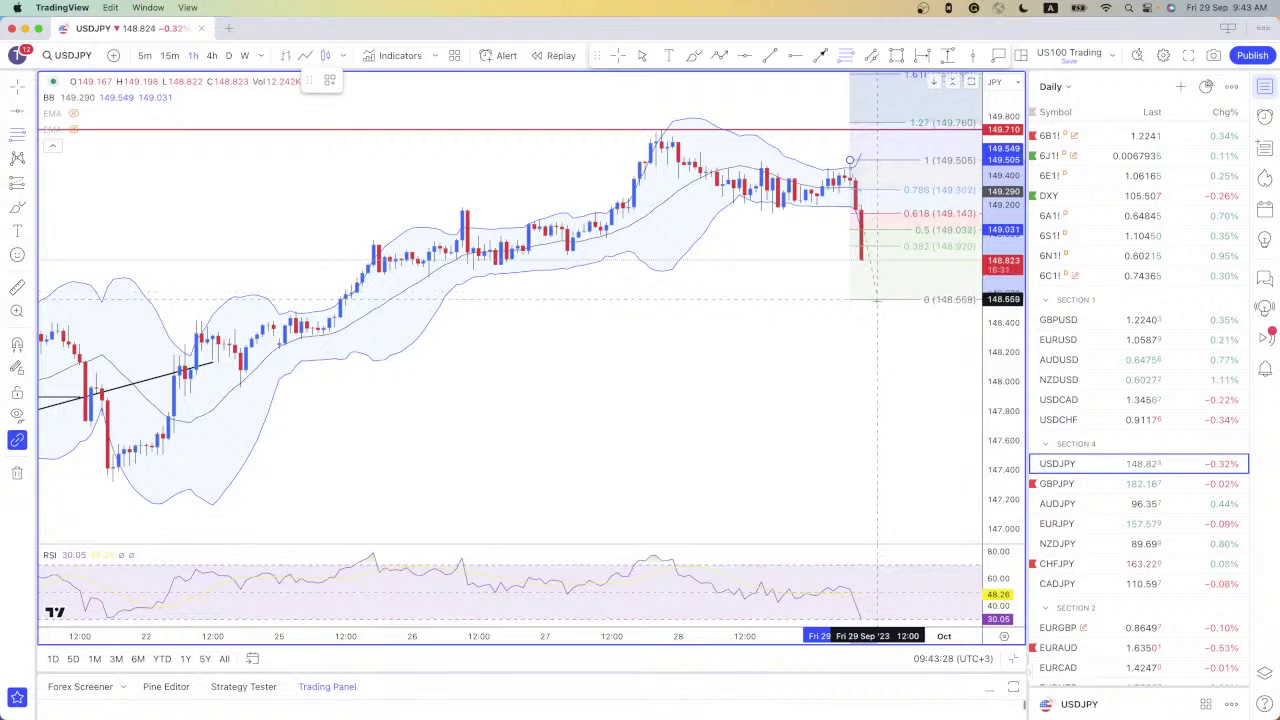
pyautogui.click(877, 306)
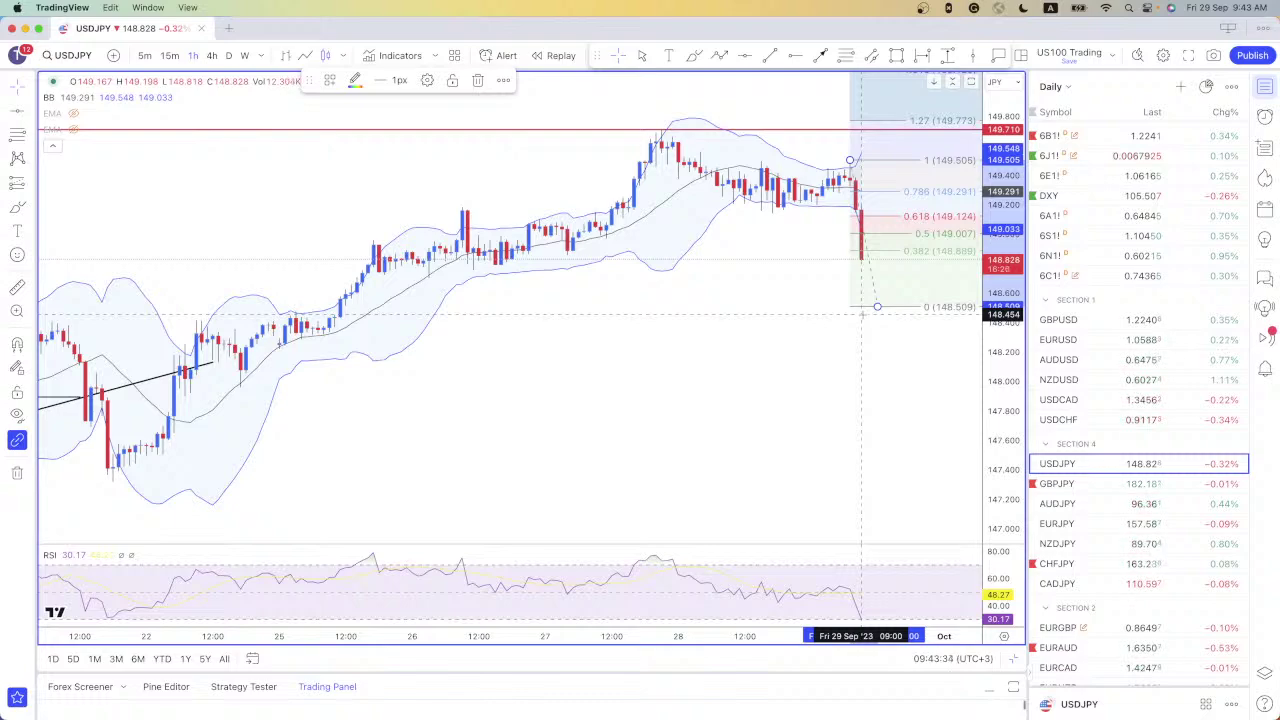
pyautogui.click(877, 305)
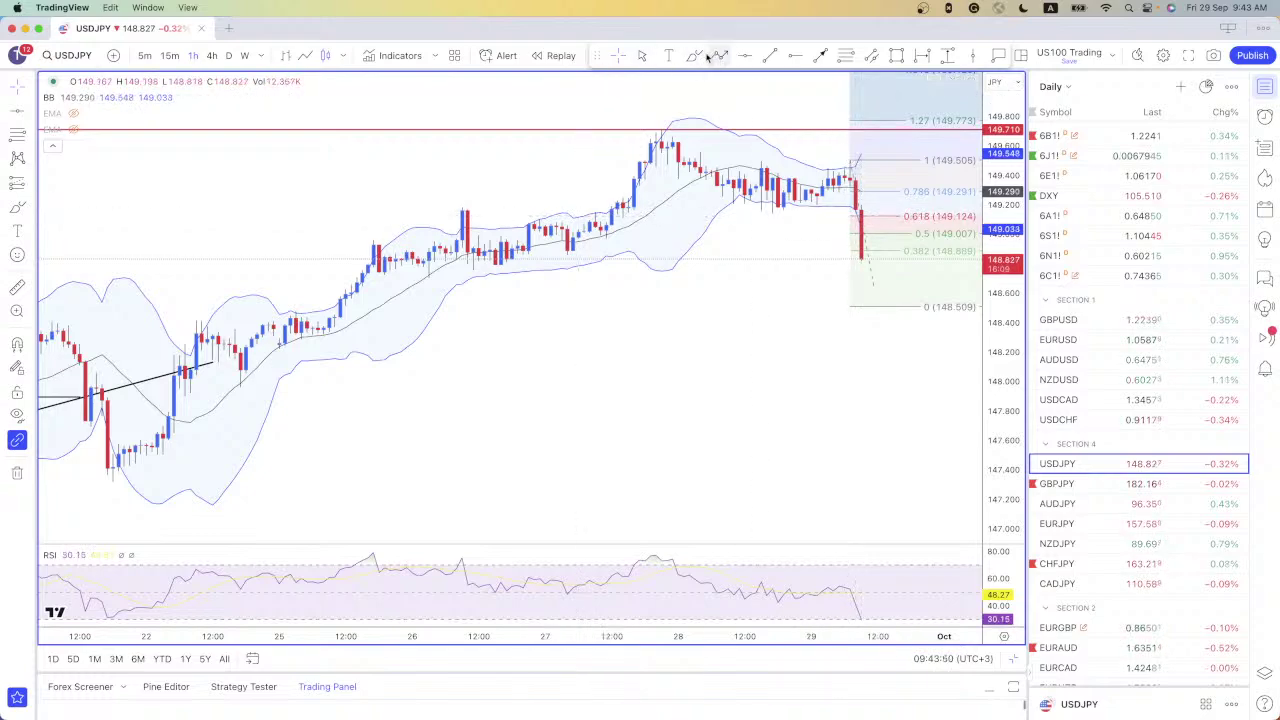
# Brush a circle around the 0.618 retracement level and a line under the preceding USDJPY consolidation lows
pyautogui.moveTo(930, 219); pyautogui.dragTo(925, 212)
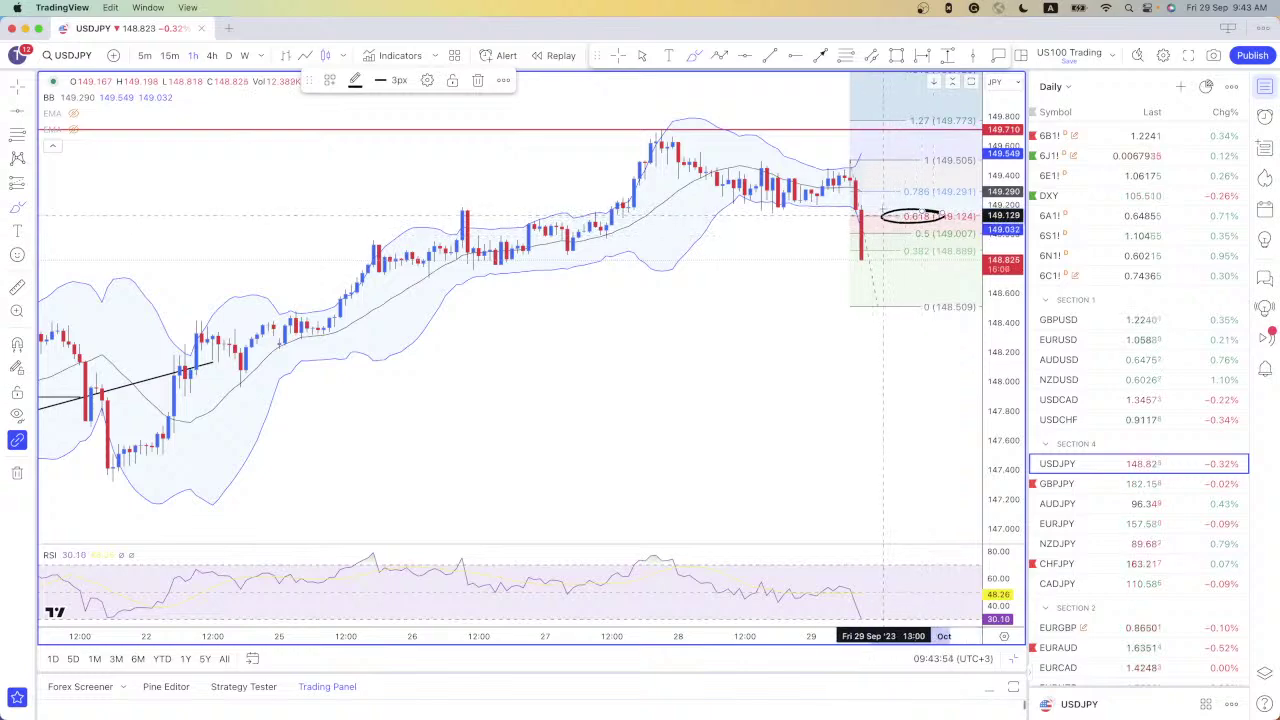
pyautogui.moveTo(740, 209); pyautogui.dragTo(850, 212)
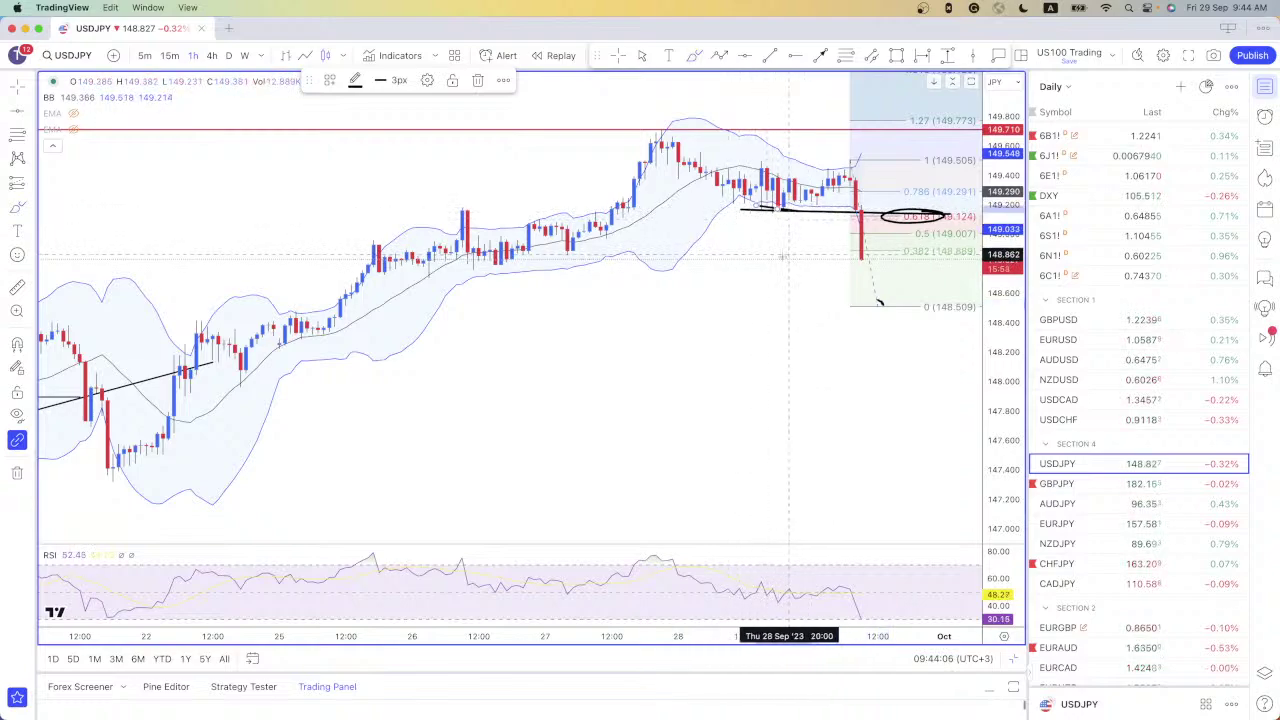
pyautogui.click(809, 255)
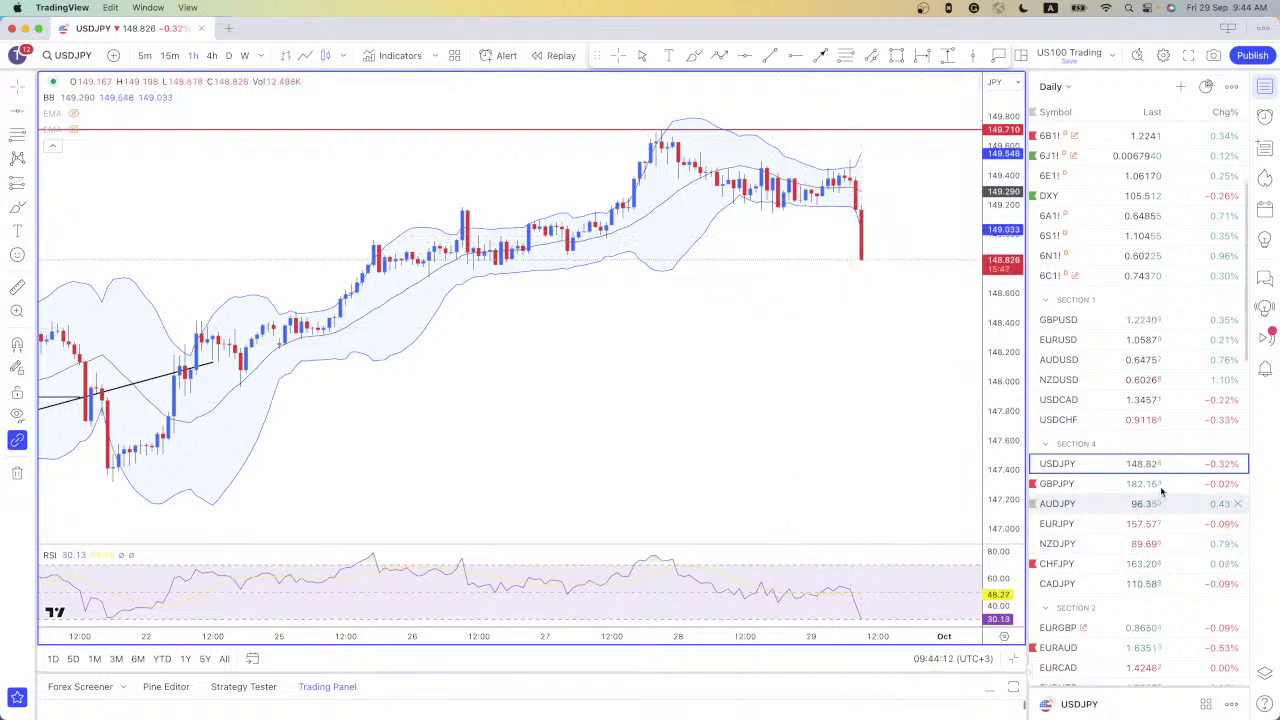
# Open the GBPJPY daily chart and step down through the 4-hour to the 1-hour timeframe
pyautogui.click(1060, 484)
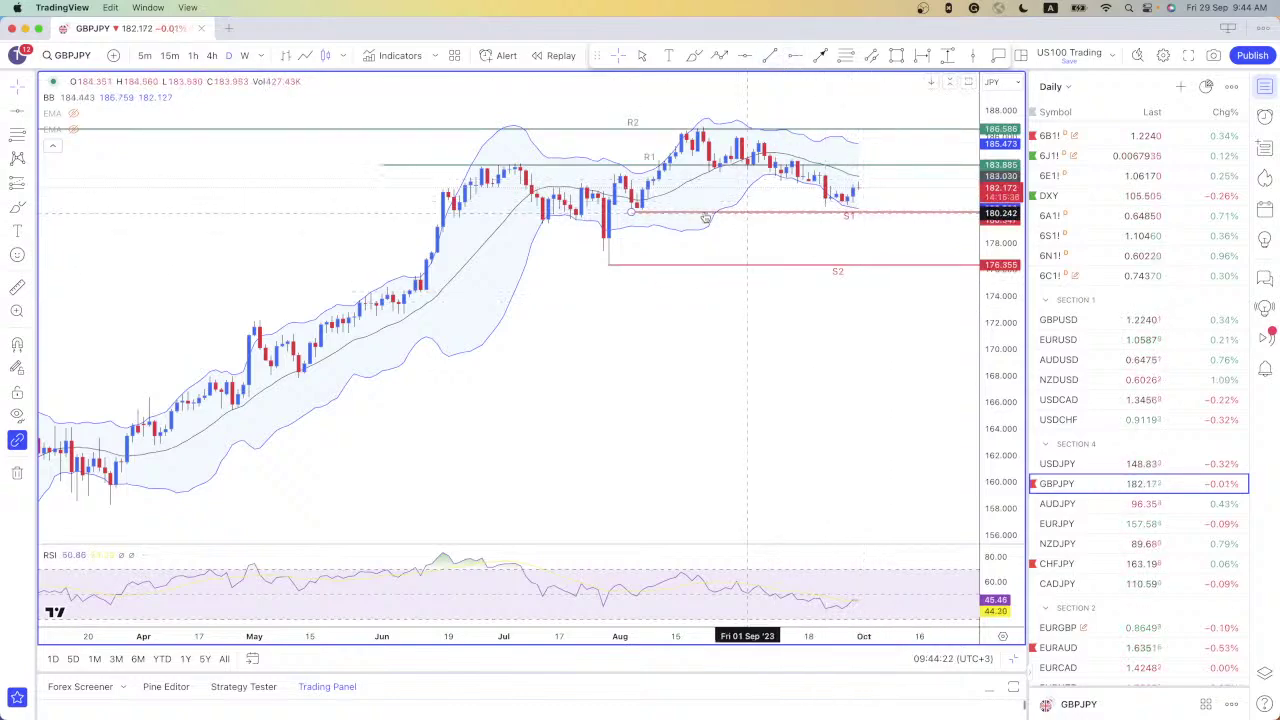
pyautogui.scroll(1, 846, 236)
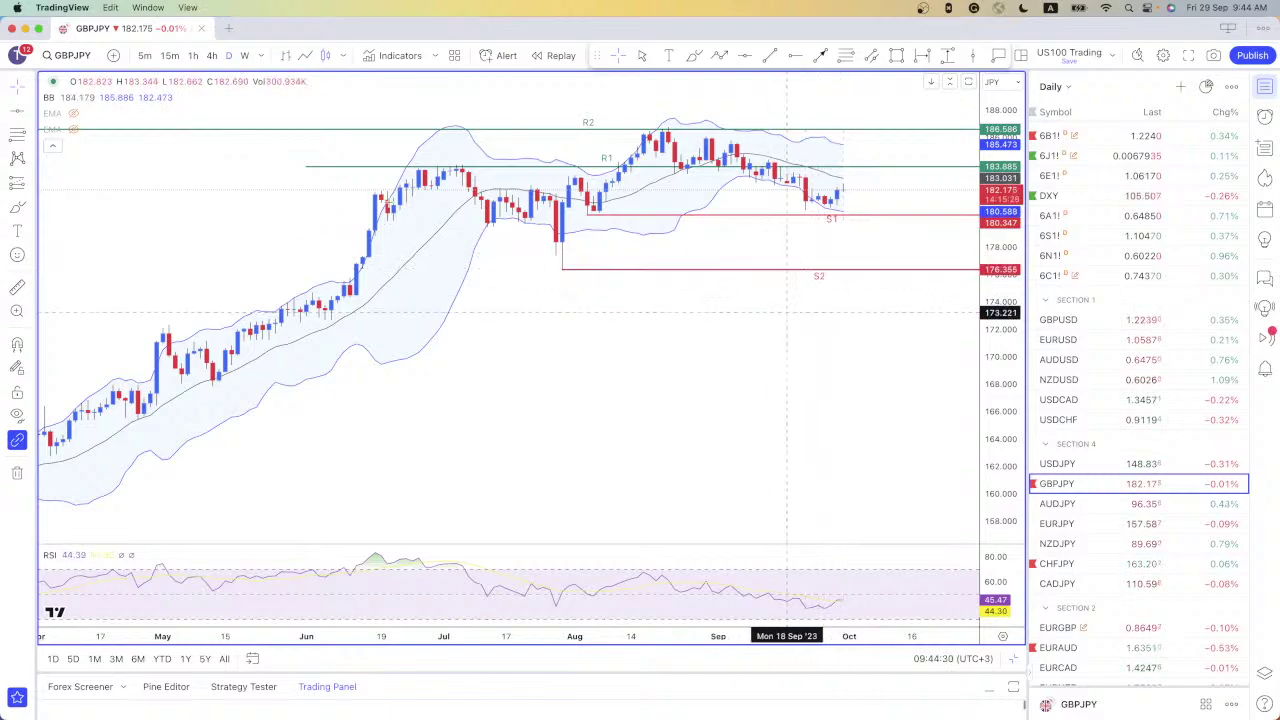
pyautogui.click(194, 55)
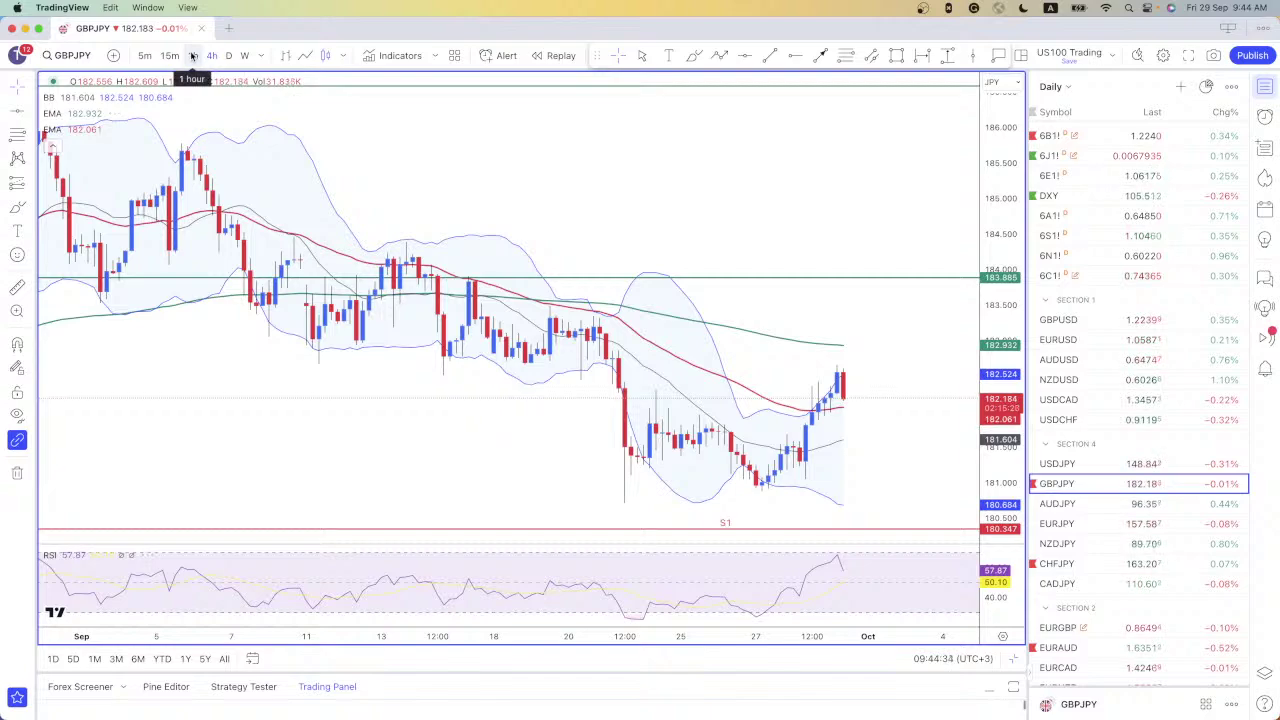
pyautogui.click(211, 55)
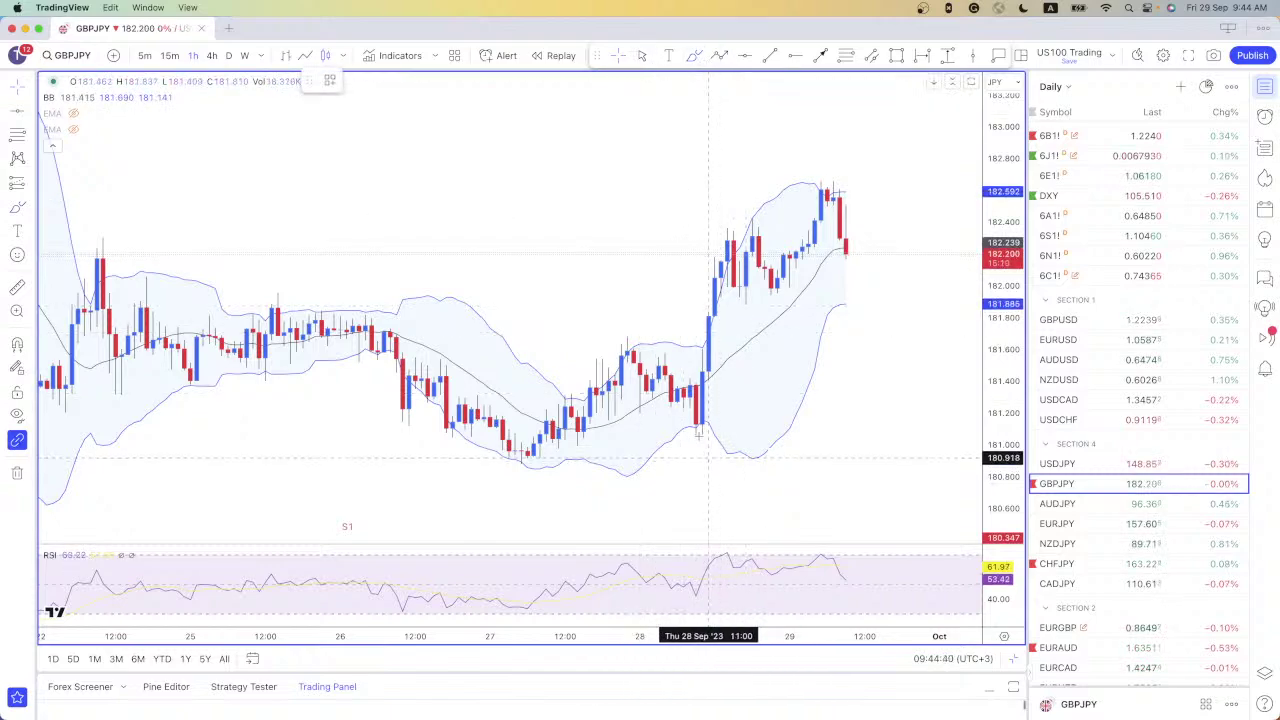
# Brush the GBPJPY upswing with its pullback, circle the latest high, and mark the earlier high and the pullback low
pyautogui.moveTo(703, 425)
pyautogui.mouseDown()
pyautogui.moveTo(725, 265)
pyautogui.moveTo(752, 218)
pyautogui.moveTo(772, 285)
pyautogui.moveTo(845, 153)
pyautogui.mouseUp()
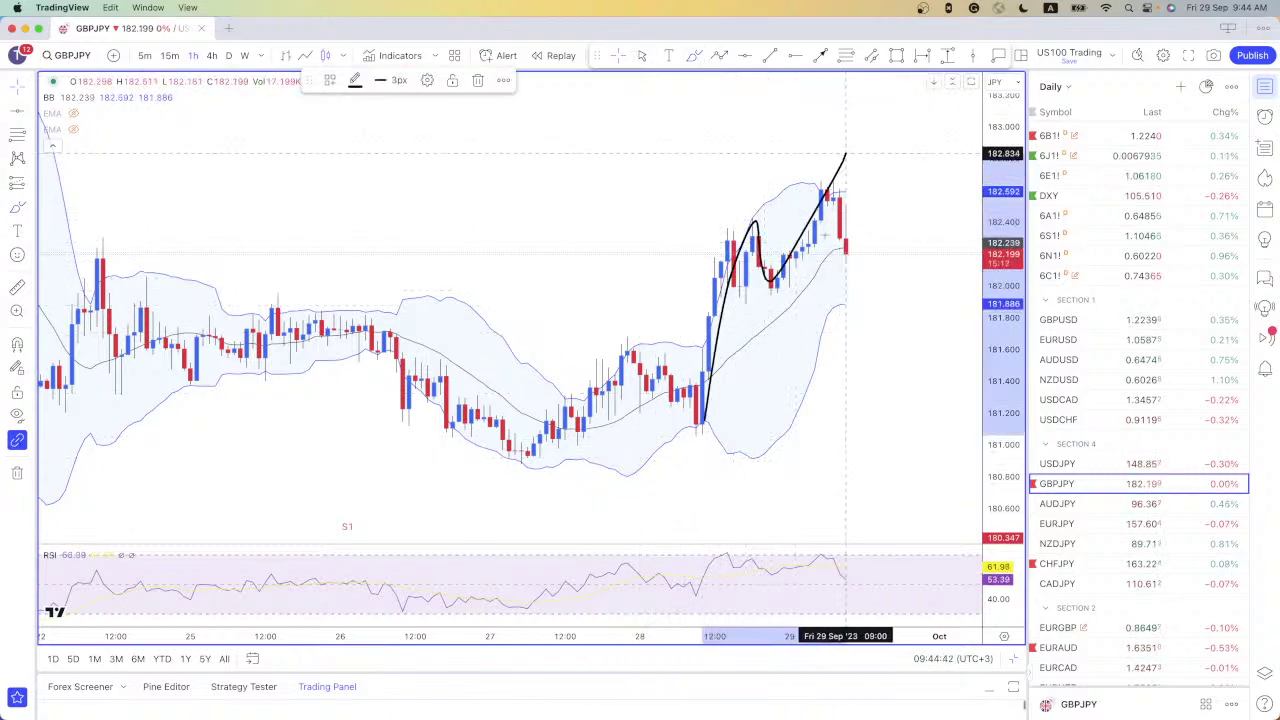
pyautogui.moveTo(773, 290); pyautogui.dragTo(797, 283)
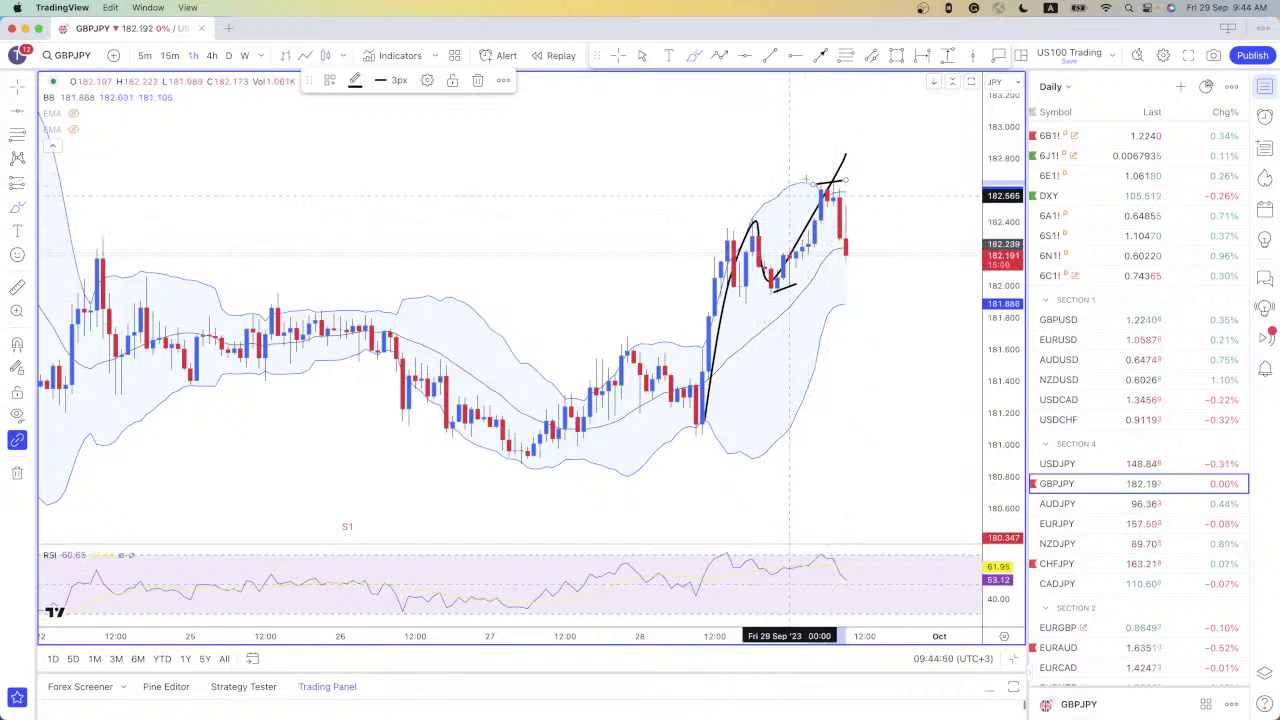
pyautogui.moveTo(826, 180)
pyautogui.mouseDown()
pyautogui.moveTo(811, 194)
pyautogui.moveTo(828, 180)
pyautogui.mouseUp()
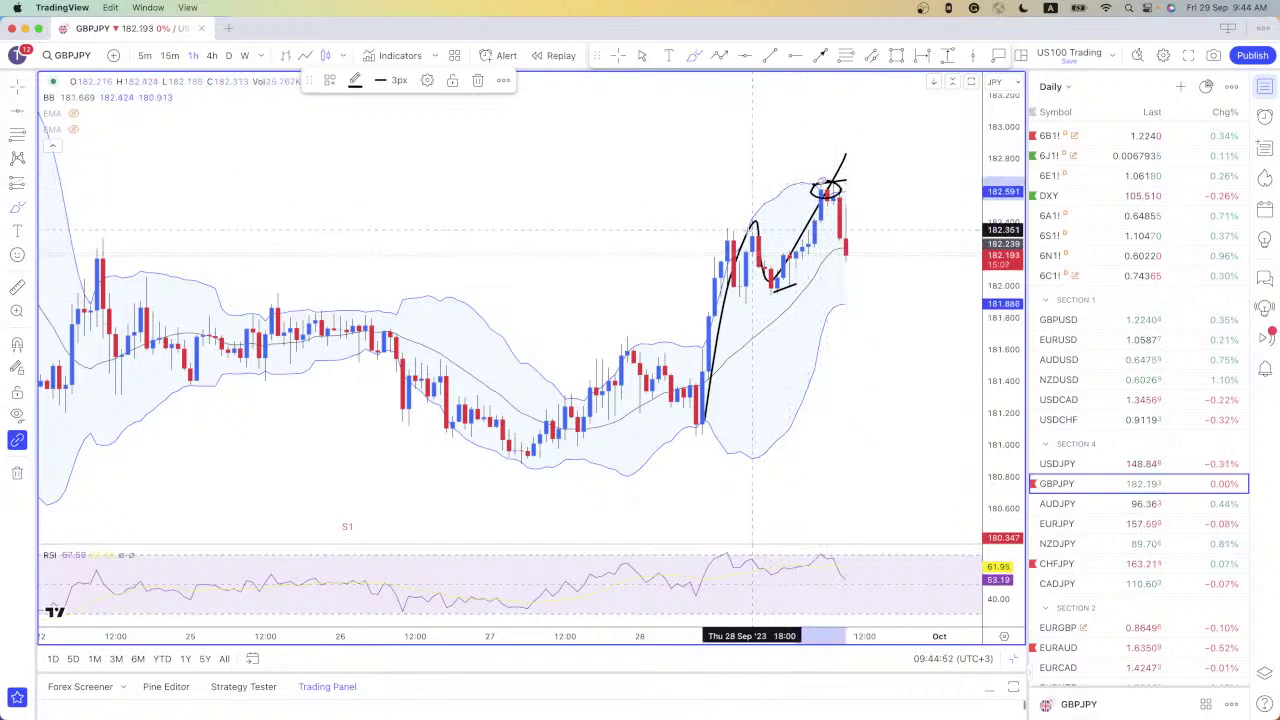
pyautogui.moveTo(750, 228); pyautogui.dragTo(760, 221)
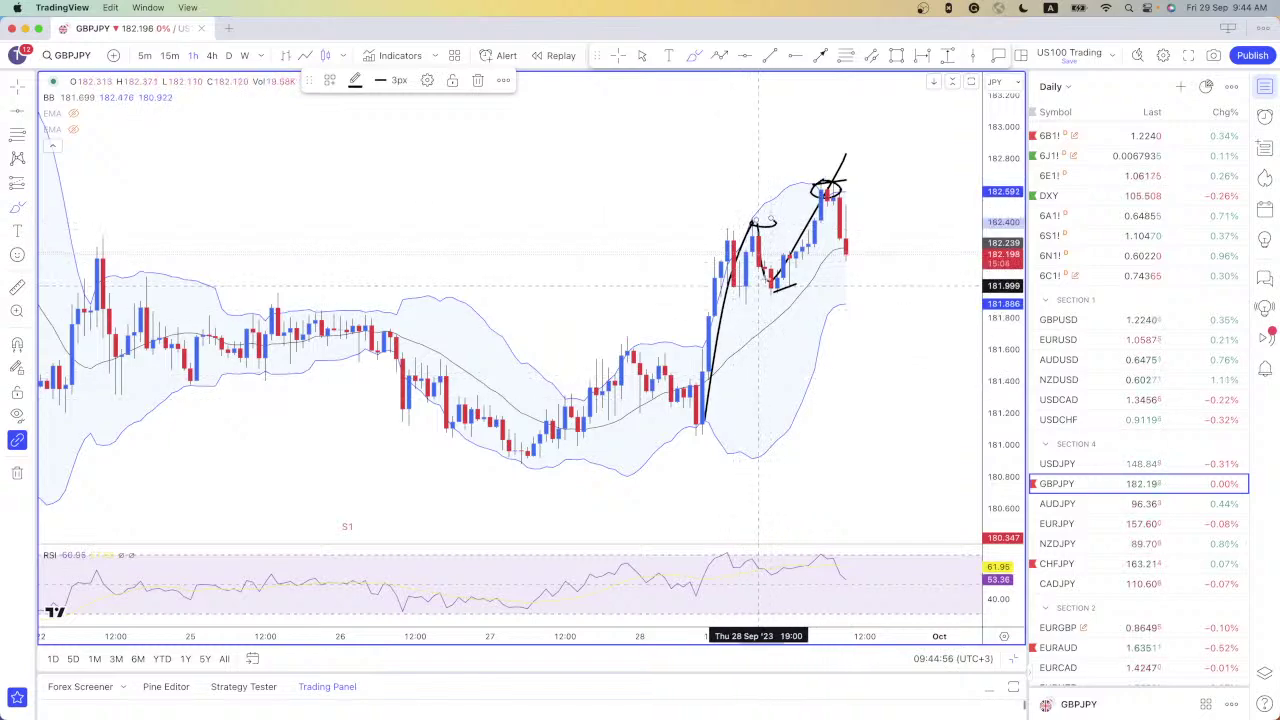
pyautogui.moveTo(768, 284)
pyautogui.mouseDown()
pyautogui.moveTo(795, 277)
pyautogui.moveTo(765, 282)
pyautogui.mouseUp()
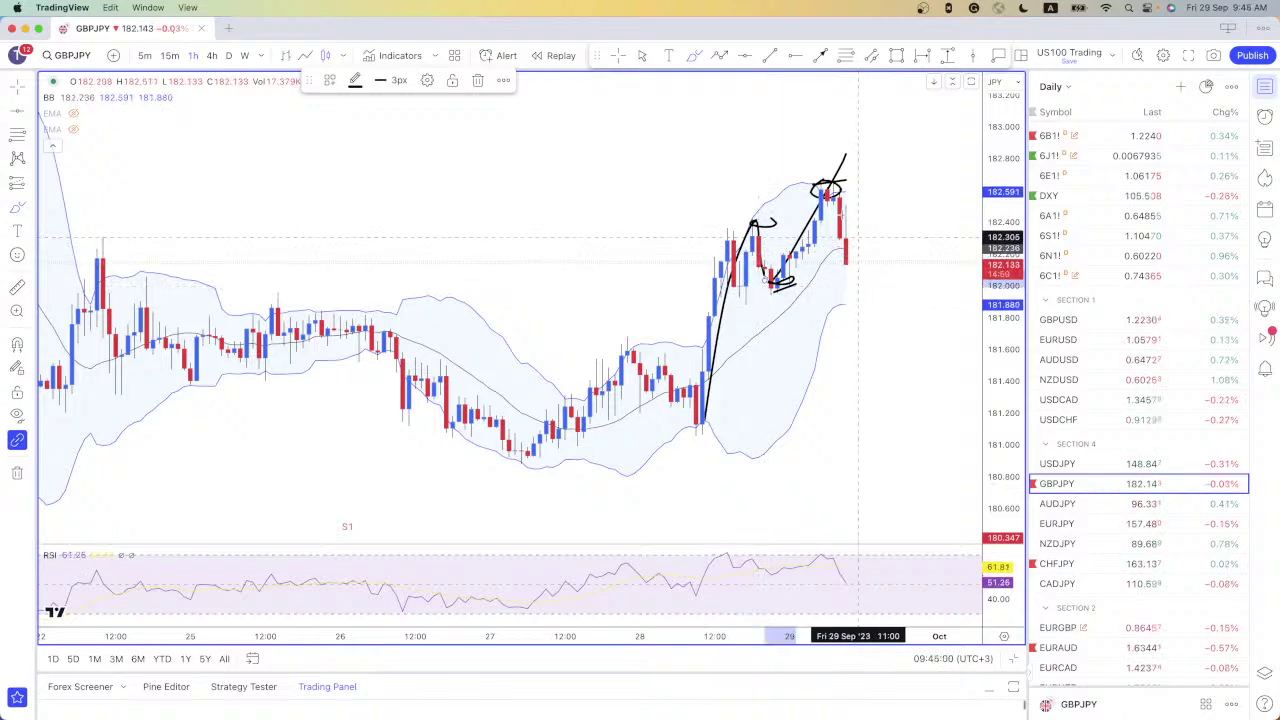
# Brush a projected GBPJPY path from the latest high: a sharp drop, a rebound and a second drop to about 181.4
pyautogui.moveTo(843, 184); pyautogui.dragTo(877, 348)
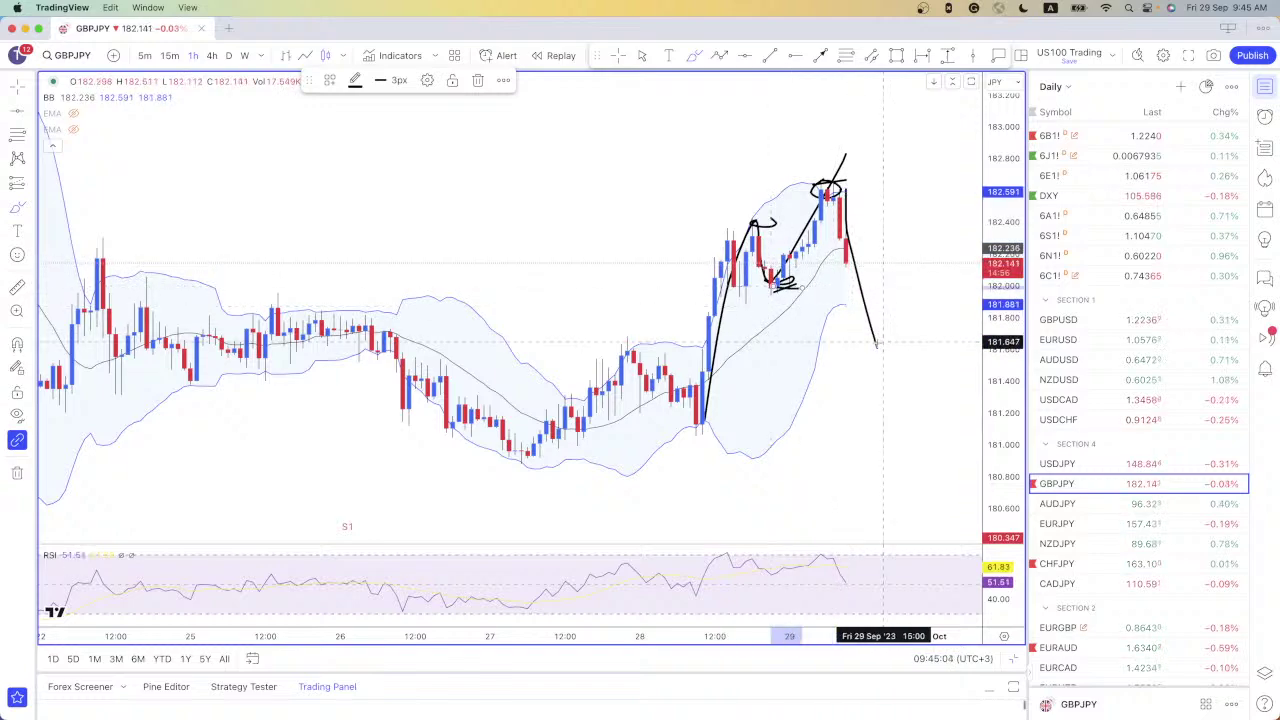
pyautogui.moveTo(867, 306)
pyautogui.mouseDown()
pyautogui.moveTo(906, 258)
pyautogui.moveTo(944, 383)
pyautogui.moveTo(951, 363)
pyautogui.mouseUp()
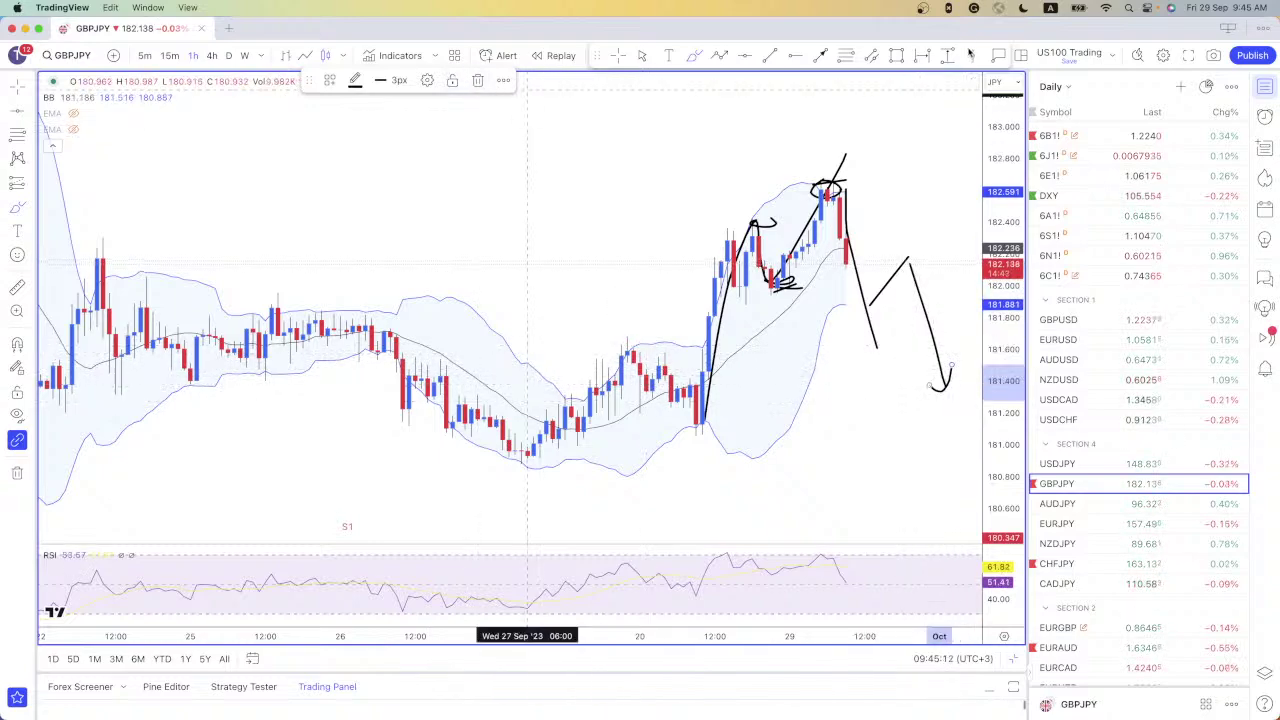
# Undo all the brush marks on the GBPJPY chart
pyautogui.press('super+z')
pyautogui.press('super+z')
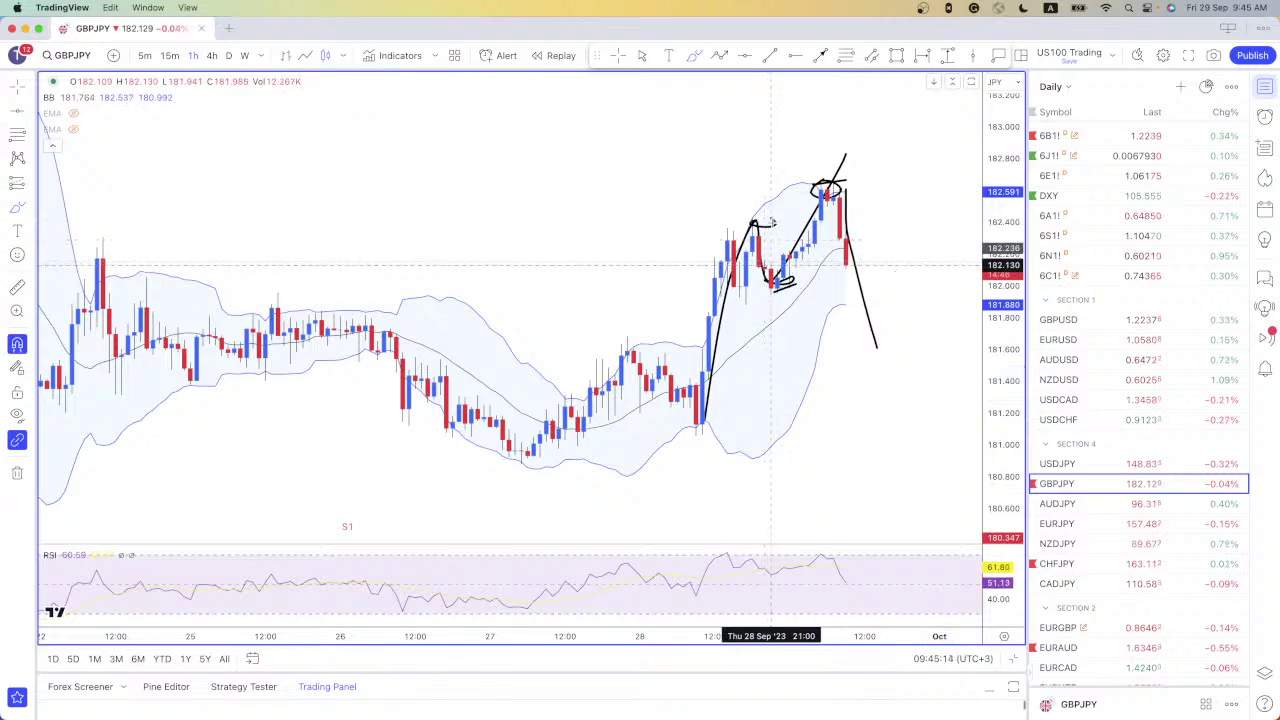
pyautogui.press('super+z')
pyautogui.press('super+z')
pyautogui.press('super+z')
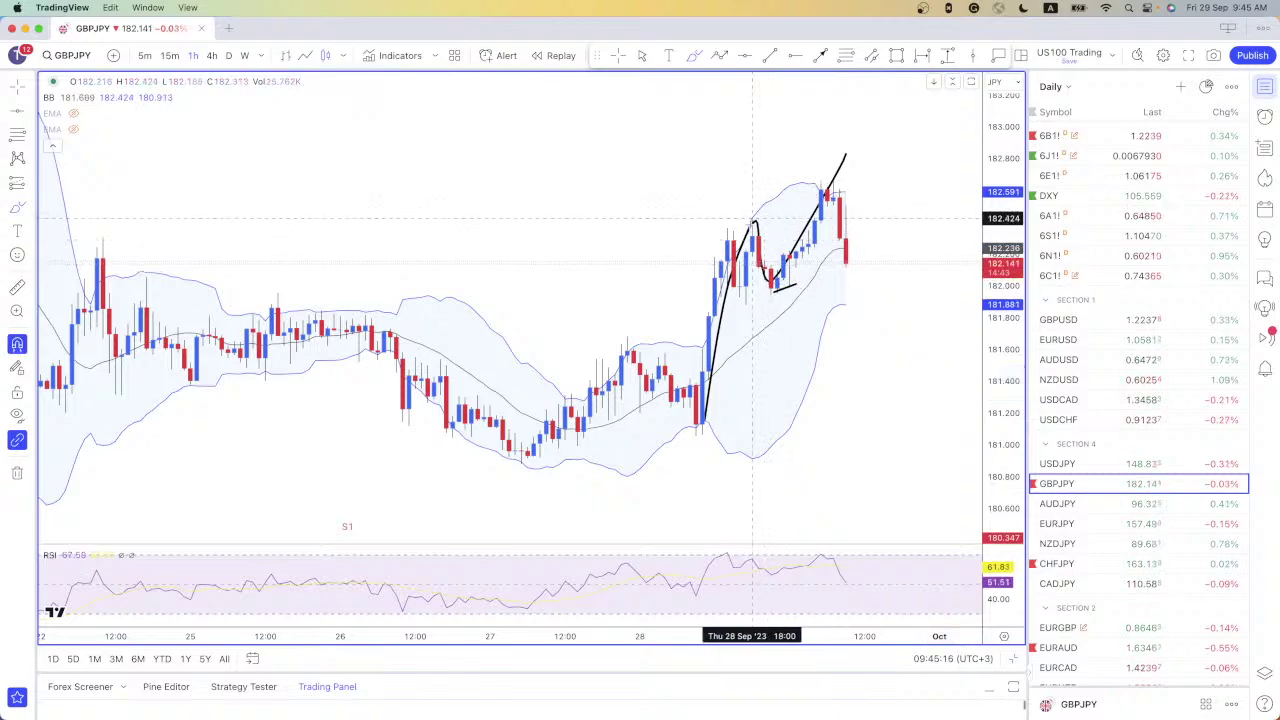
pyautogui.press('super+z')
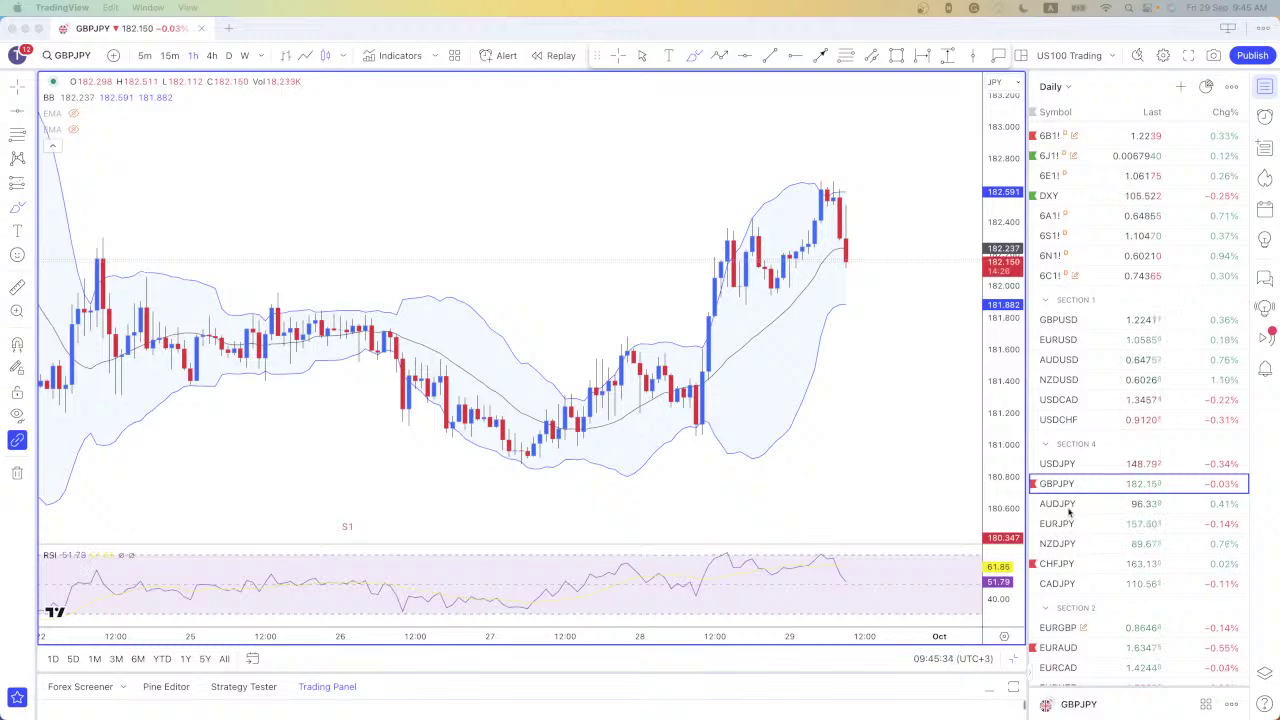
# Open the AUDJPY chart and switch it from the 1-hour to the daily timeframe
pyautogui.scroll(-1, 1104, 494)
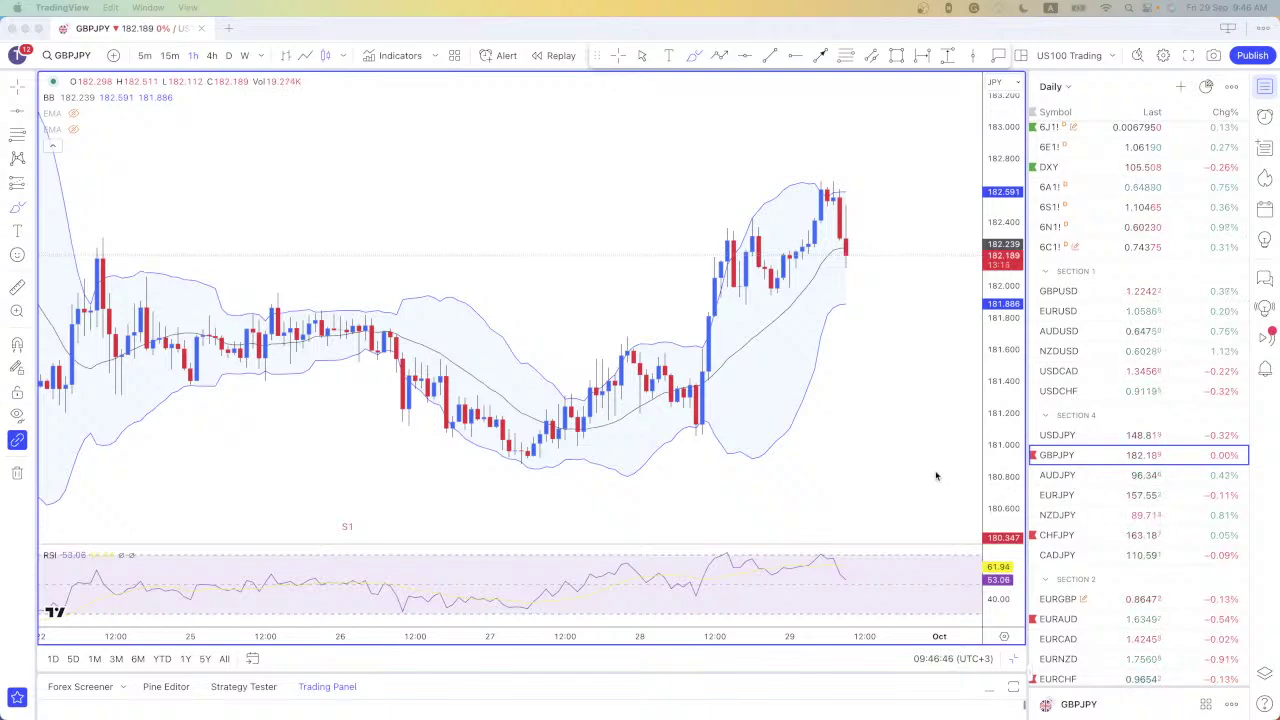
pyautogui.click(1108, 478)
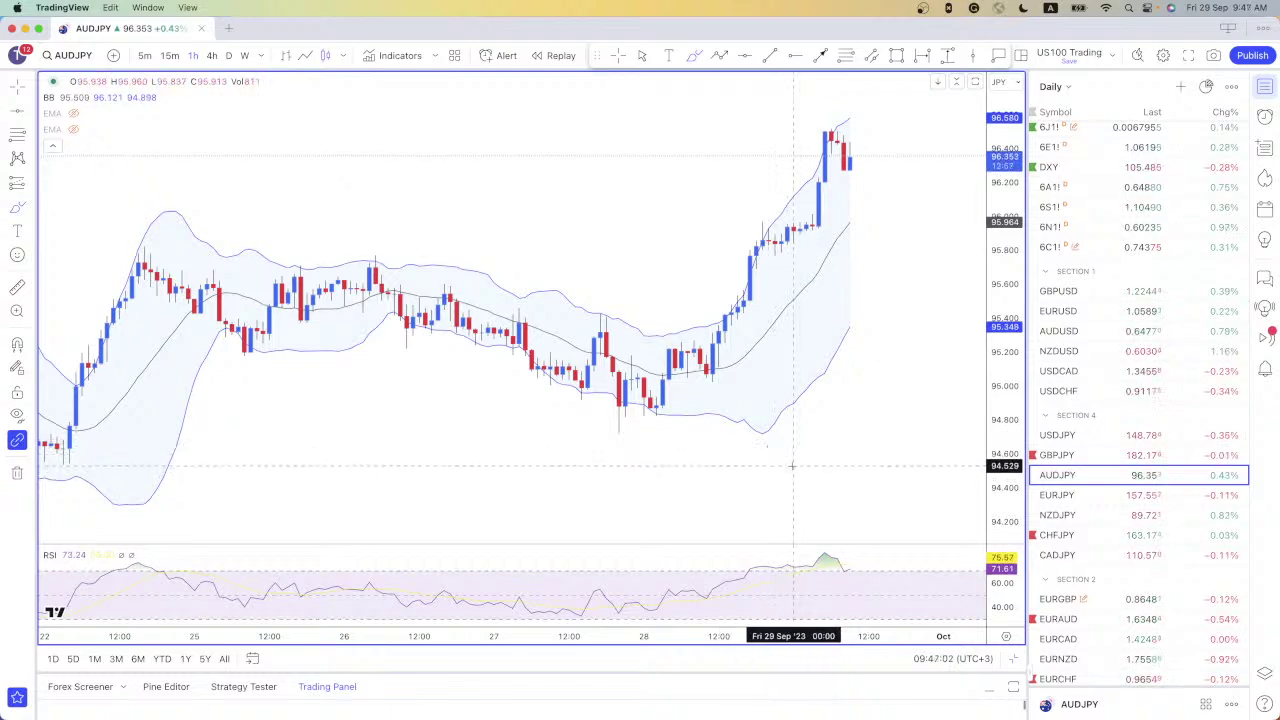
pyautogui.click(230, 57)
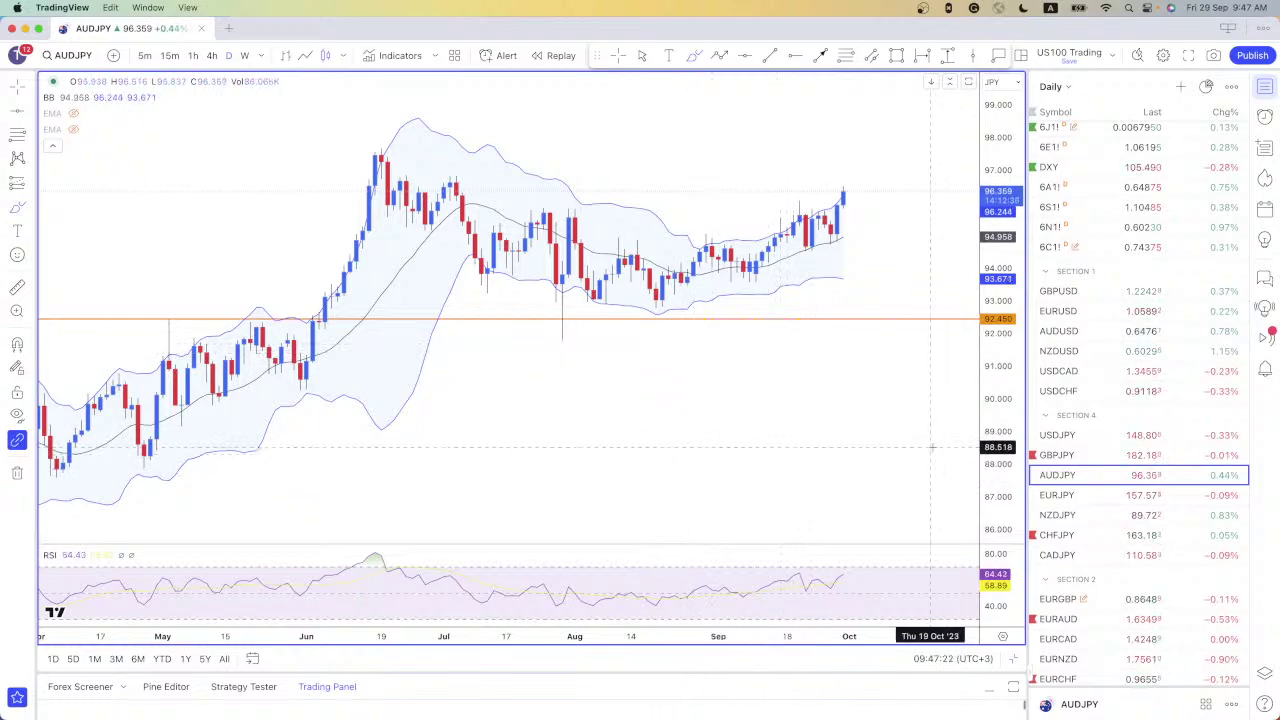
# Open the EURAUD weekly chart and draw a level trend line at 1.62603 from 10 Jul '23 to 23 Oct '23
pyautogui.click(1150, 620)
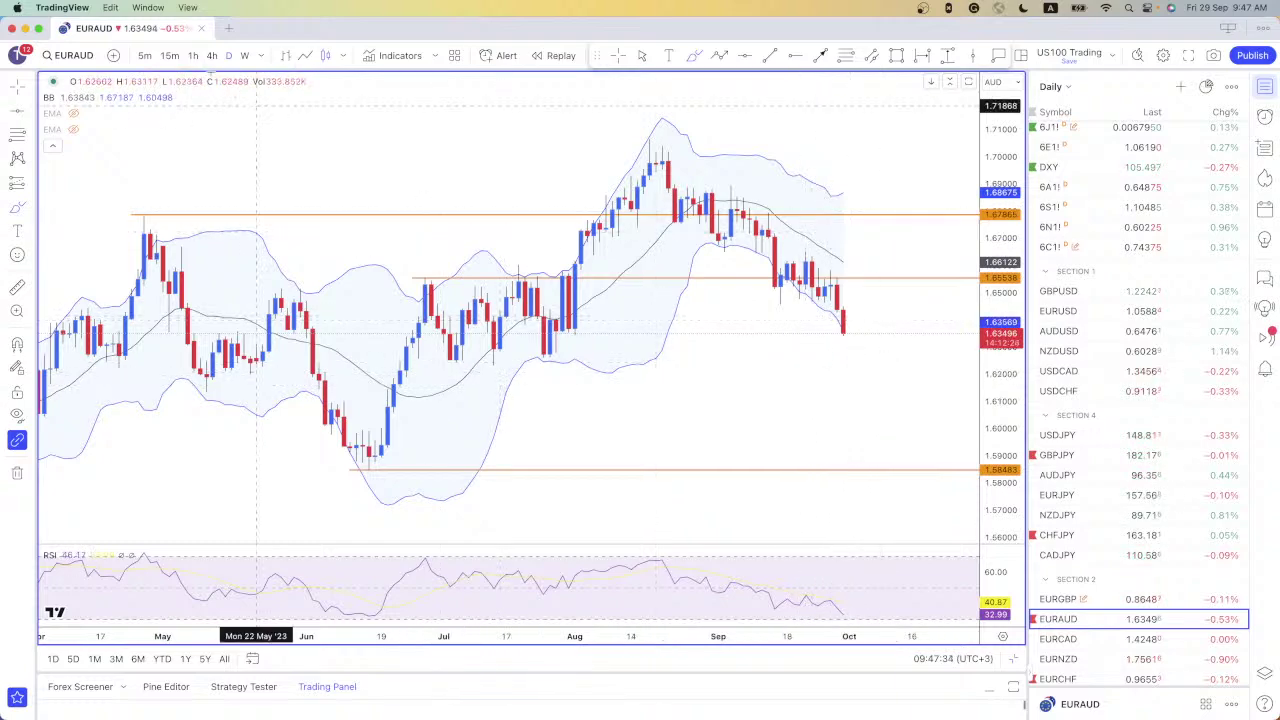
pyautogui.click(240, 56)
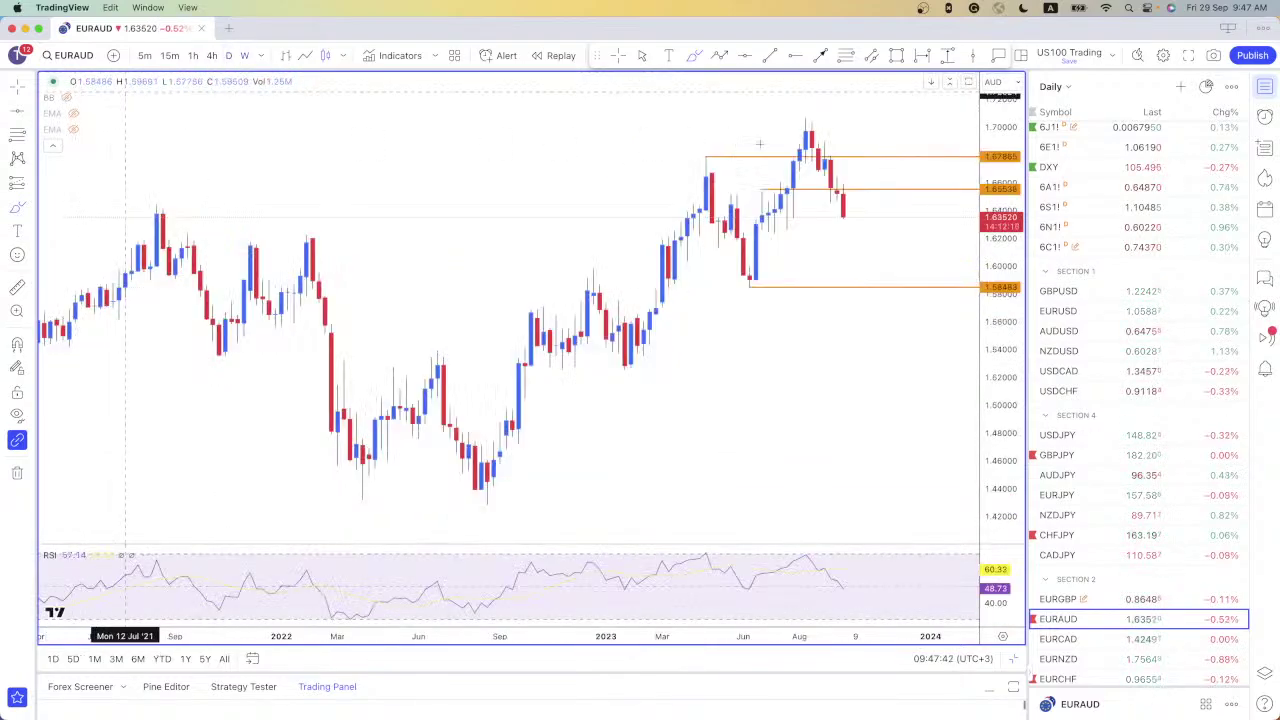
pyautogui.scroll(1, 828, 252)
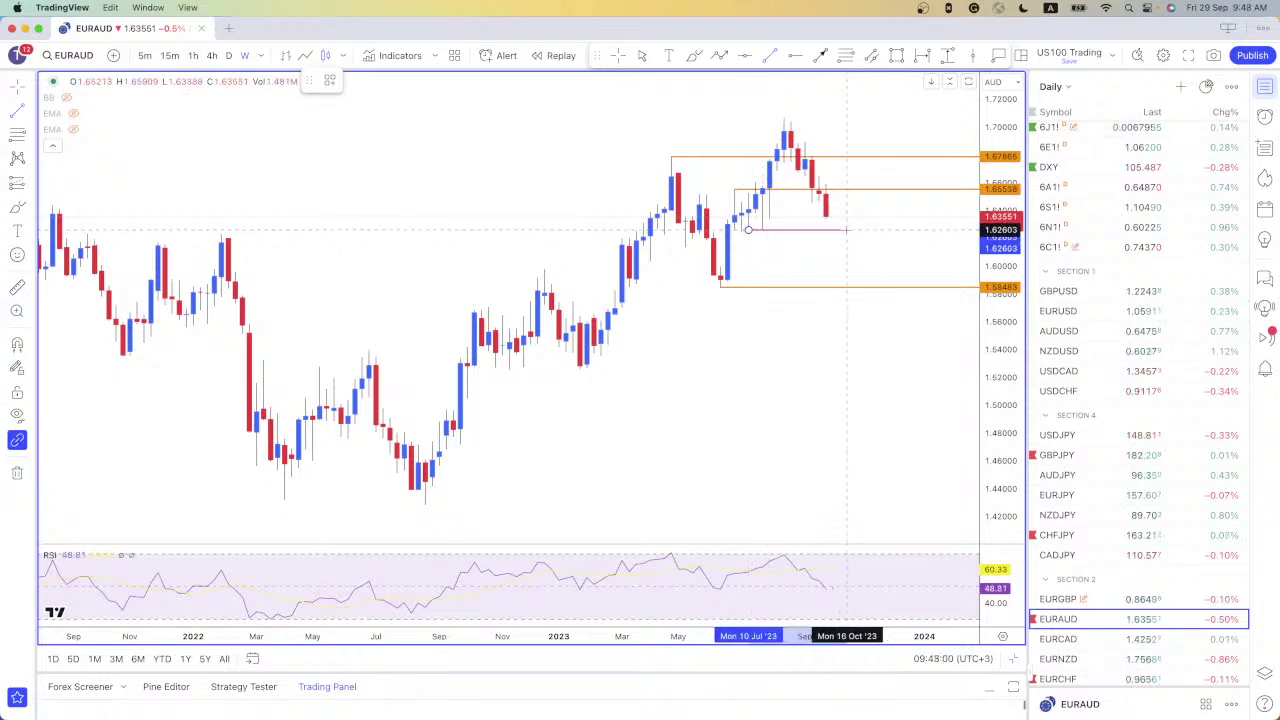
pyautogui.click(854, 230)
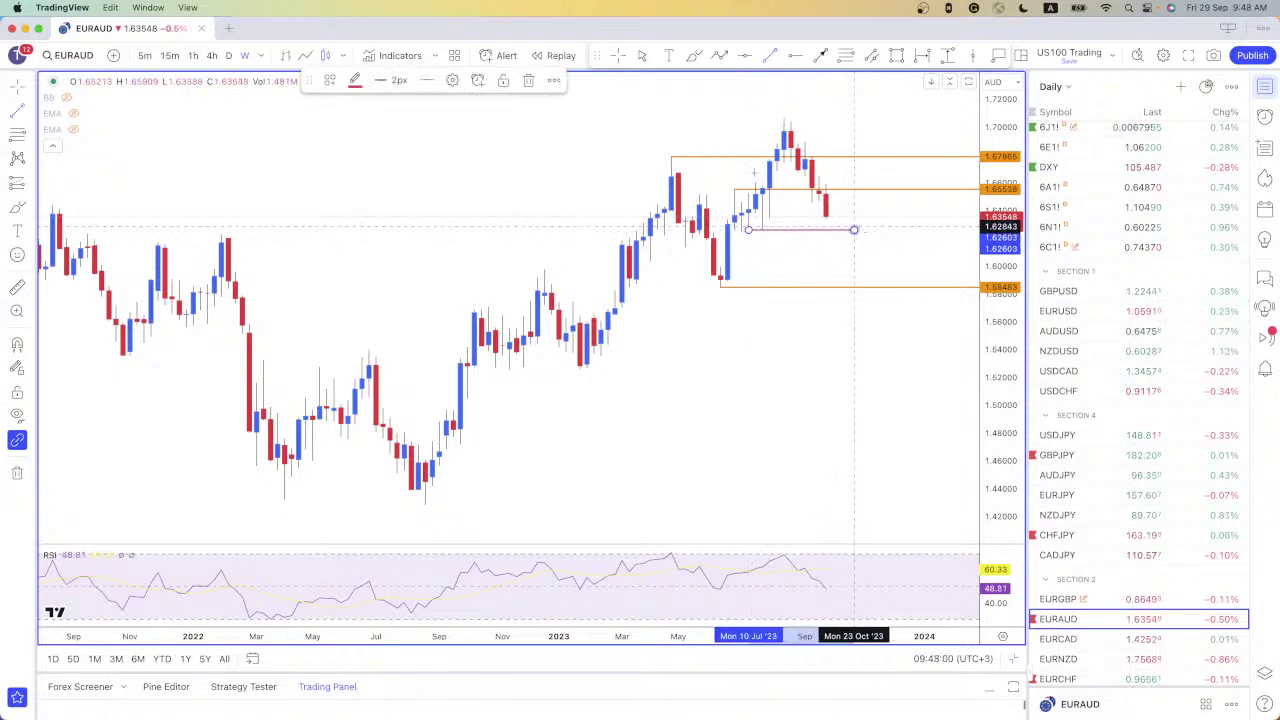
# View EURAUD against the 1.62603 line on the daily and 1-hour timeframes
pyautogui.click(228, 55)
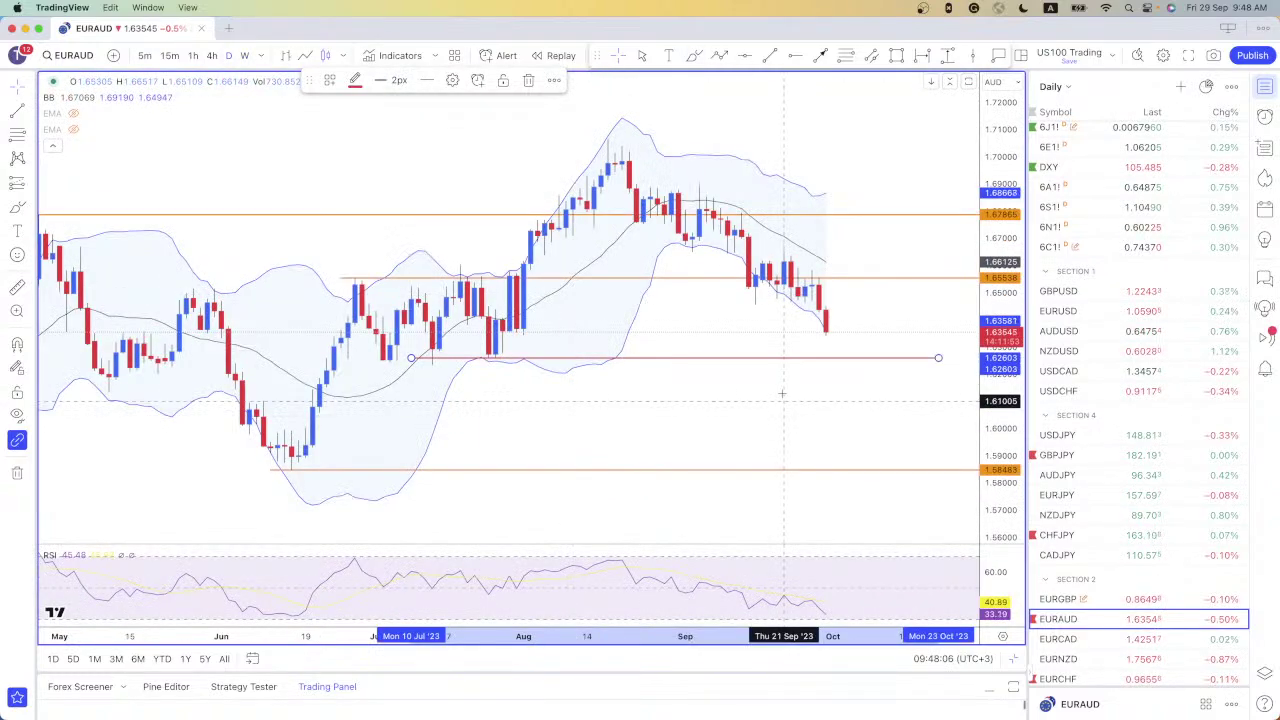
pyautogui.click(838, 345)
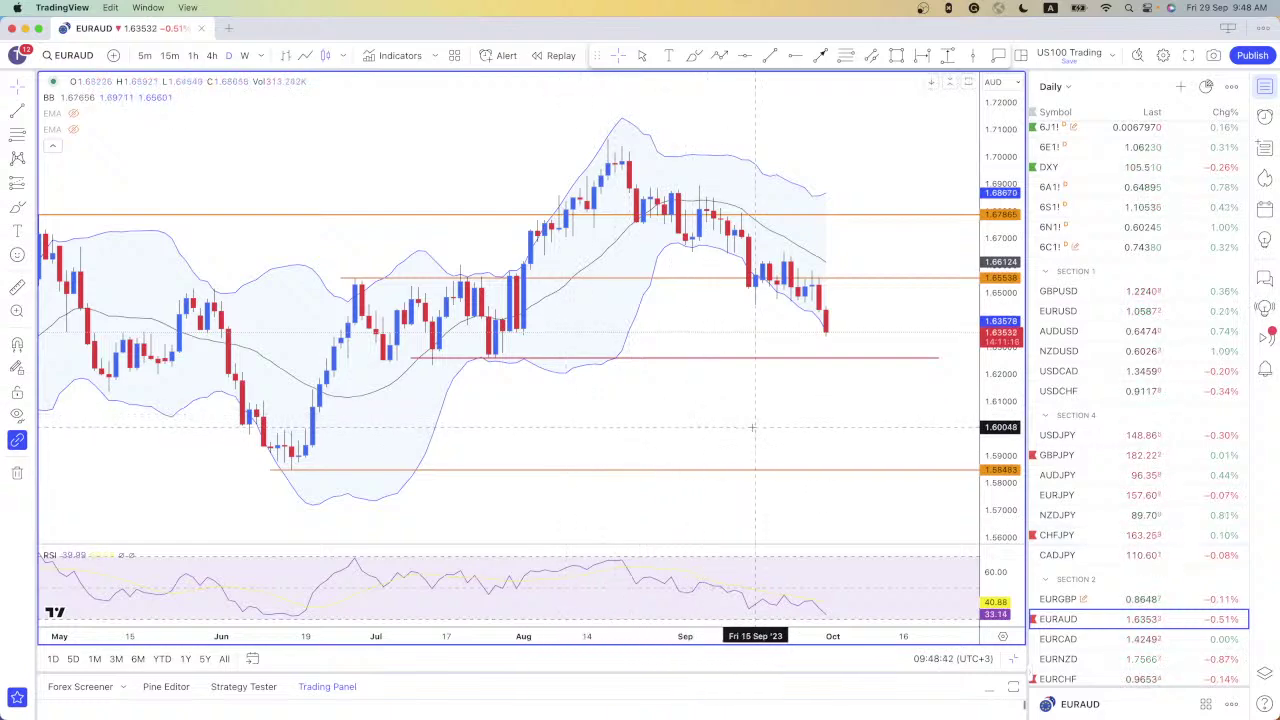
pyautogui.click(170, 55)
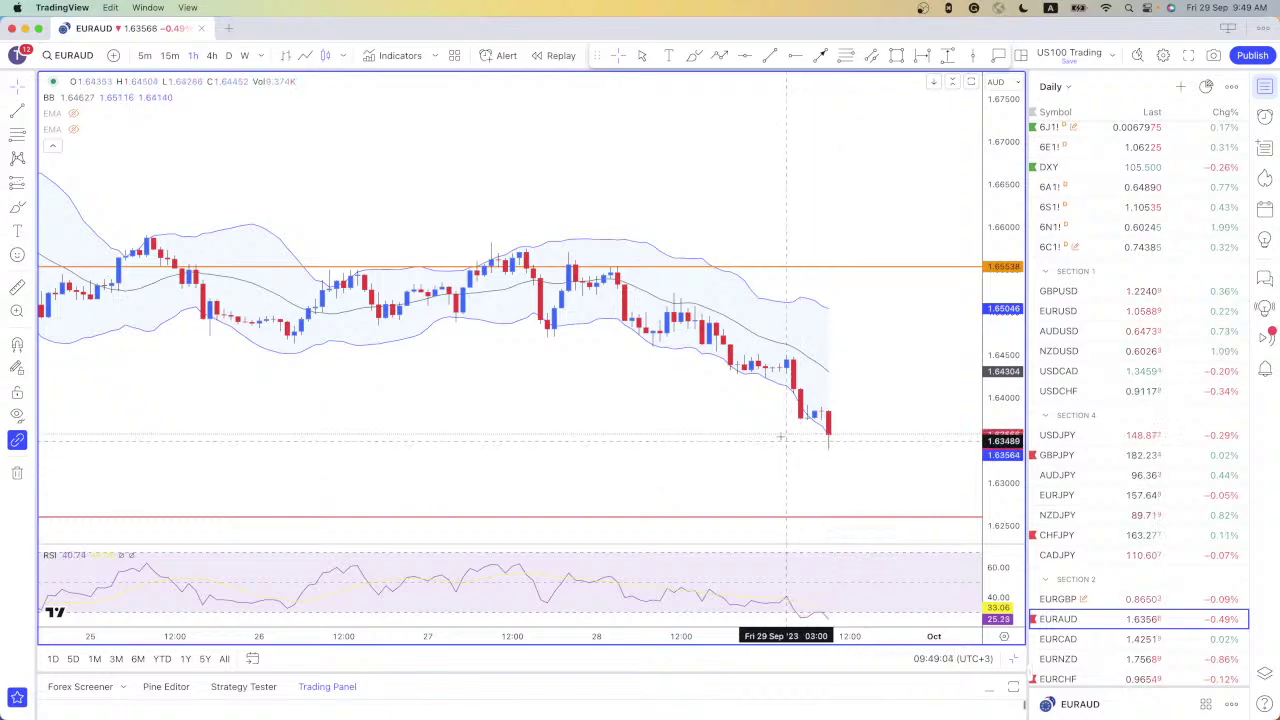
# Open the GOLD 1-hour chart from the watchlist's commodities and place a horizontal line at 1891.60
pyautogui.scroll(-3, 1137, 583)
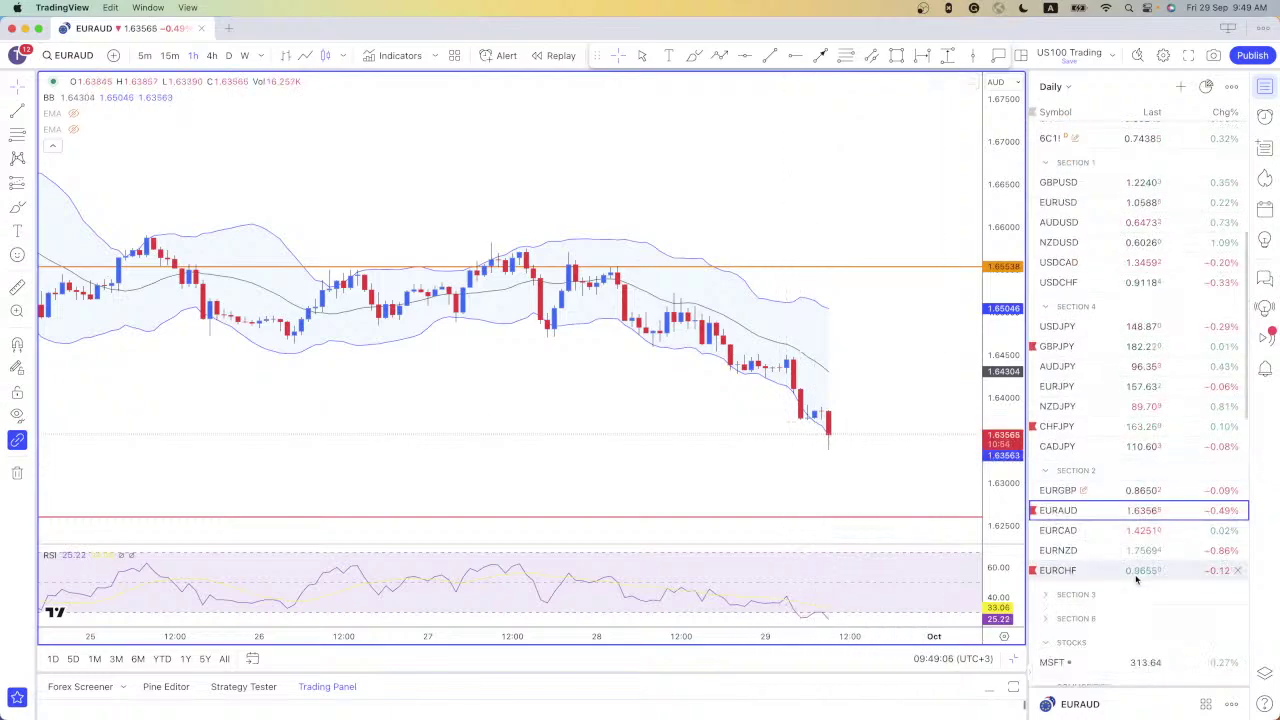
pyautogui.scroll(-5, 1134, 570)
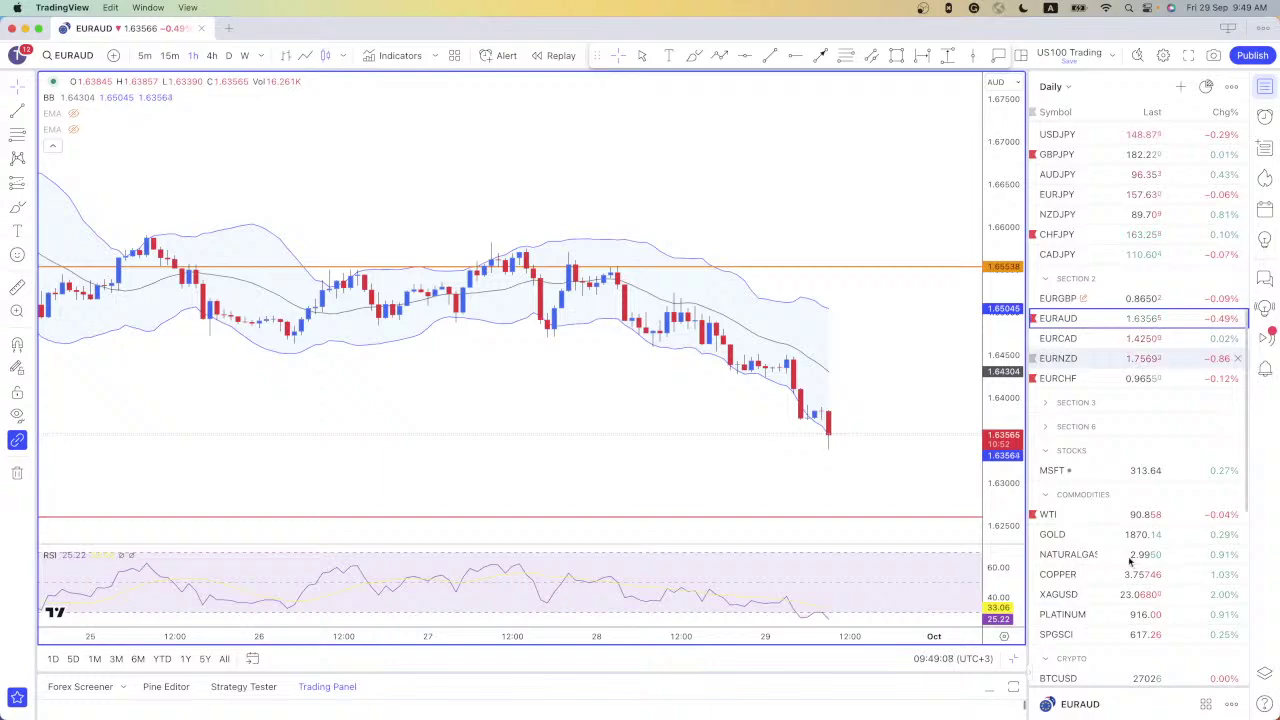
pyautogui.scroll(-2, 1130, 562)
pyautogui.click(1096, 446)
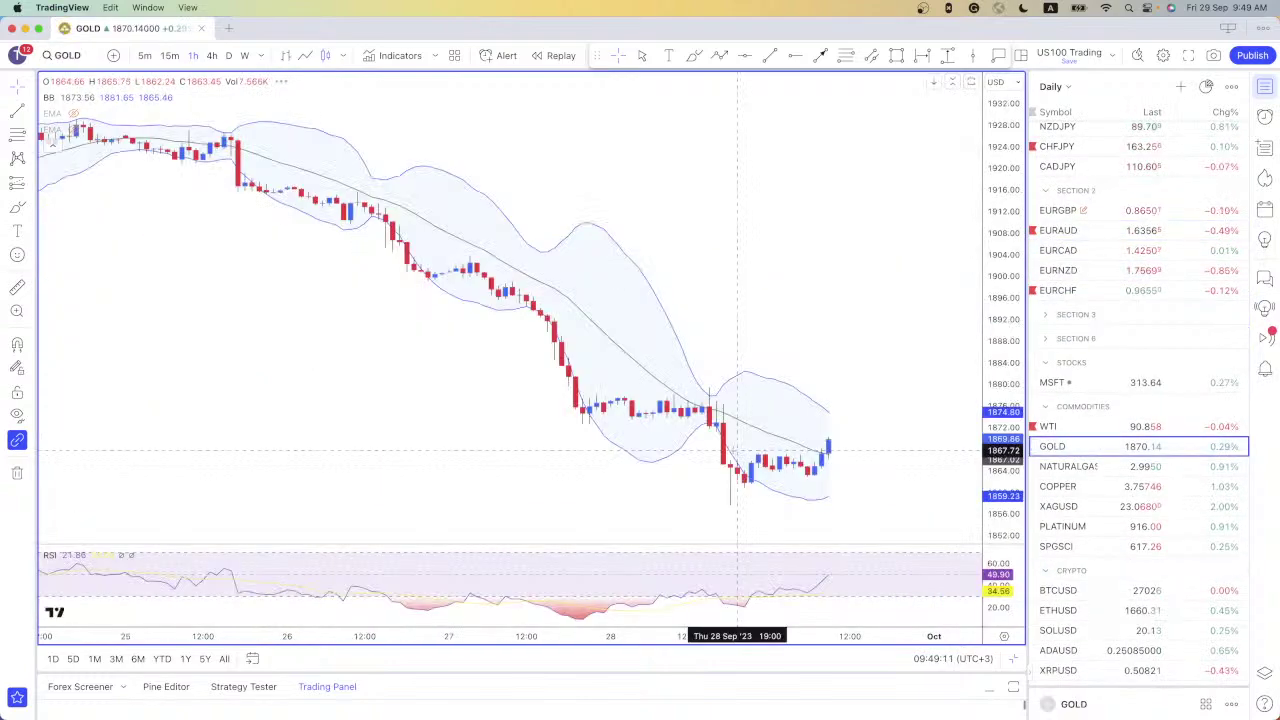
pyautogui.hotkey('alt', 'h')
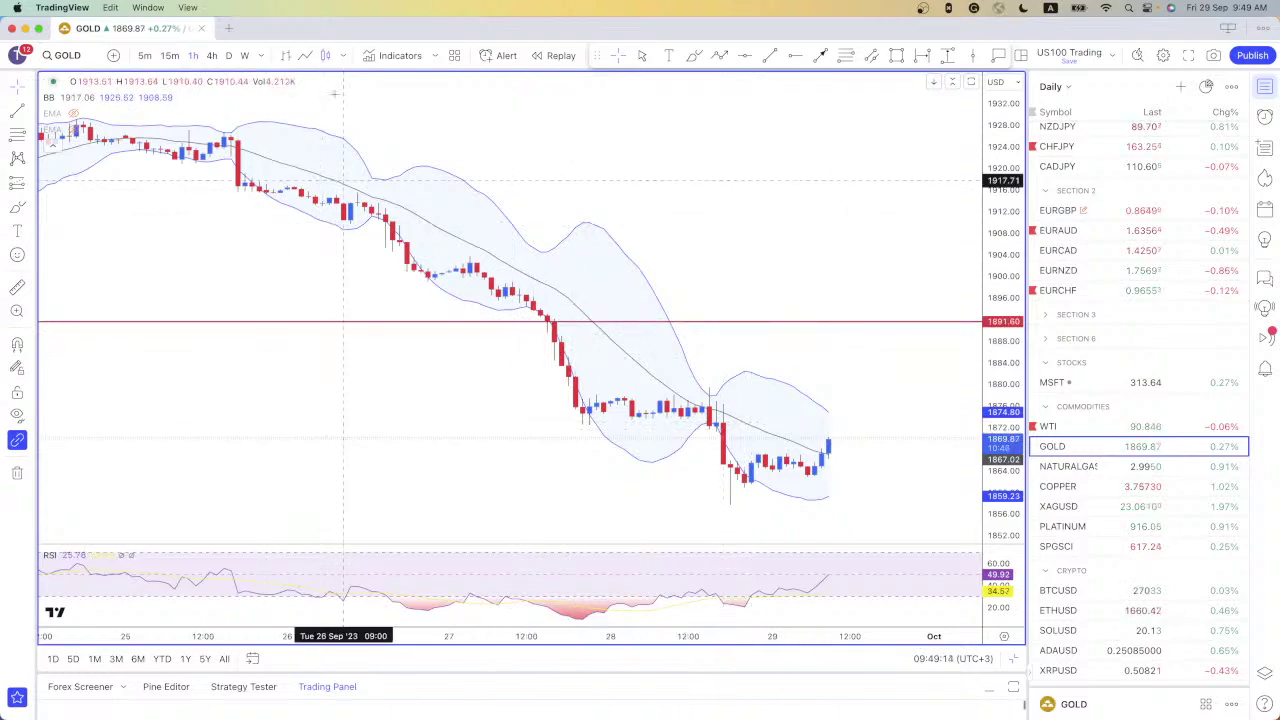
# Brush marks at GOLD's late 27 September low and at the lower low on 28 September
pyautogui.click(696, 56)
pyautogui.moveTo(573, 398); pyautogui.dragTo(578, 410)
pyautogui.moveTo(758, 505); pyautogui.dragTo(701, 508)
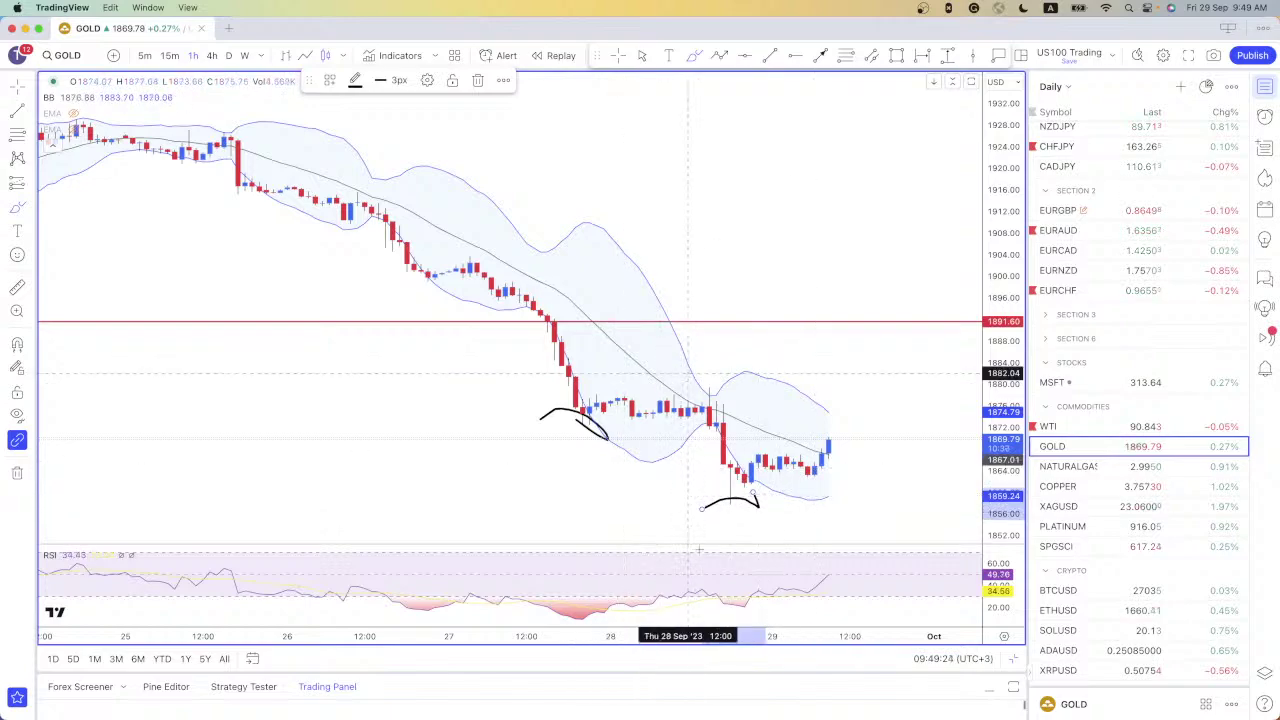
# Brush a rising line under GOLD's 27 and 28 September RSI lows, and clear all brush marks from the chart
pyautogui.moveTo(598, 618)
pyautogui.mouseDown()
pyautogui.moveTo(795, 607)
pyautogui.moveTo(758, 617)
pyautogui.mouseUp()
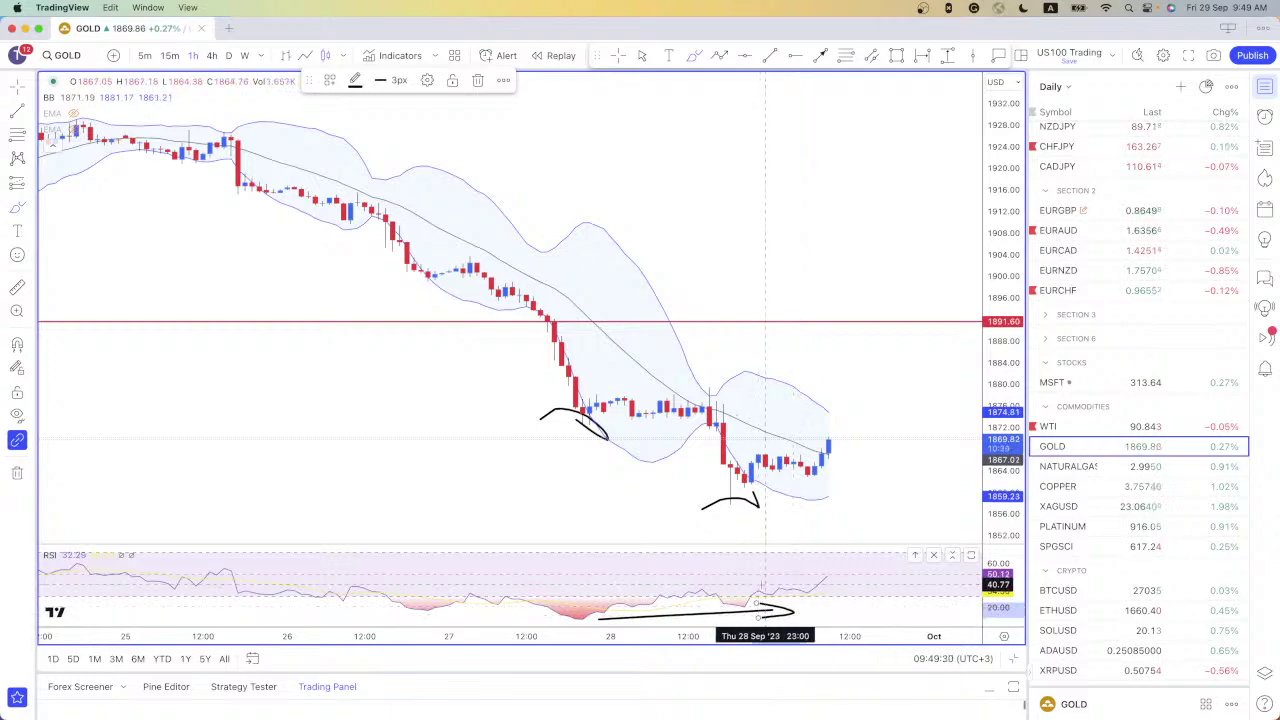
pyautogui.press('Delete')
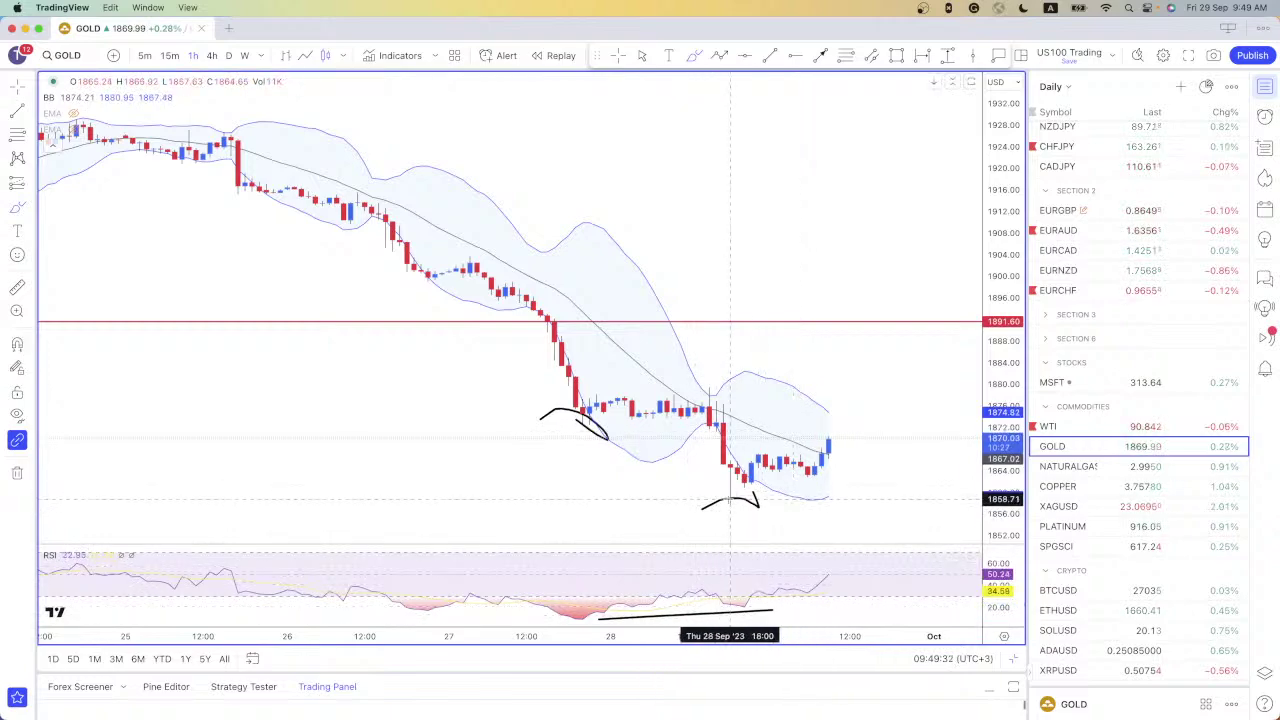
pyautogui.press('super+z')
pyautogui.press('super+z')
pyautogui.press('super+z')
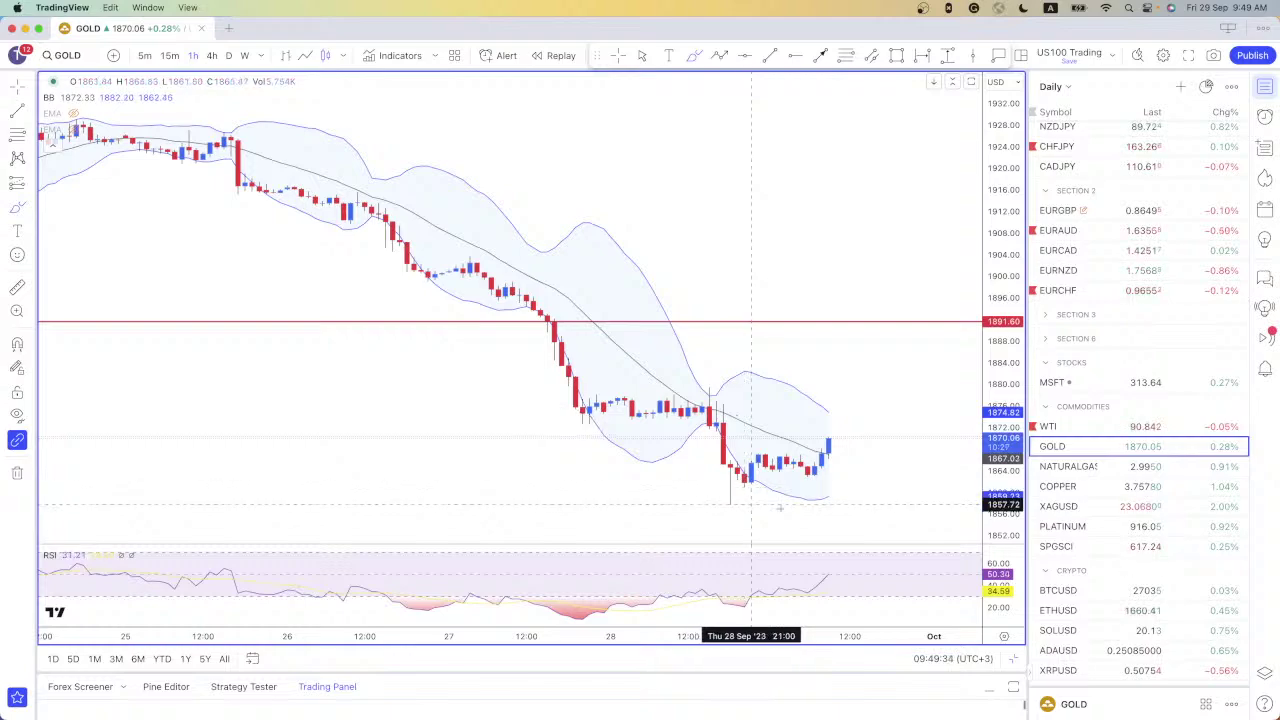
# Brush two resistance strokes across GOLD's 28 September highs with a short upward mark at the current price, and remove them
pyautogui.moveTo(705, 390); pyautogui.dragTo(920, 390)
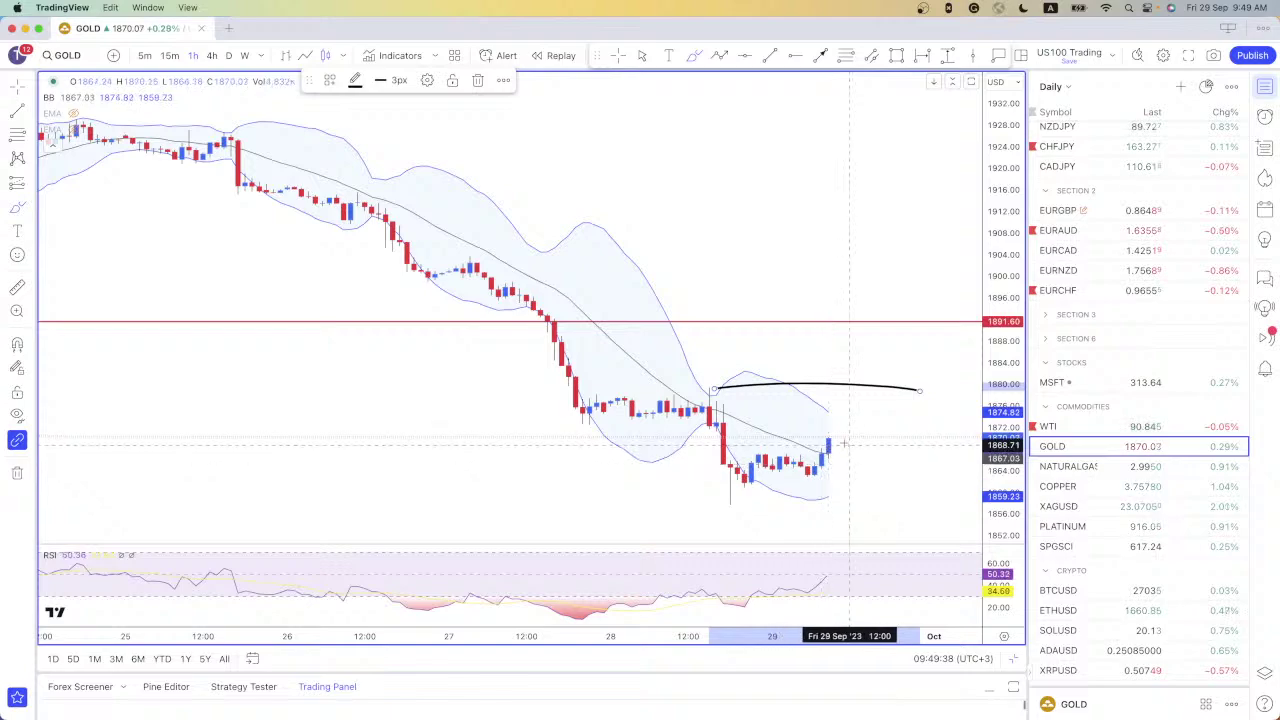
pyautogui.moveTo(843, 436); pyautogui.dragTo(848, 414)
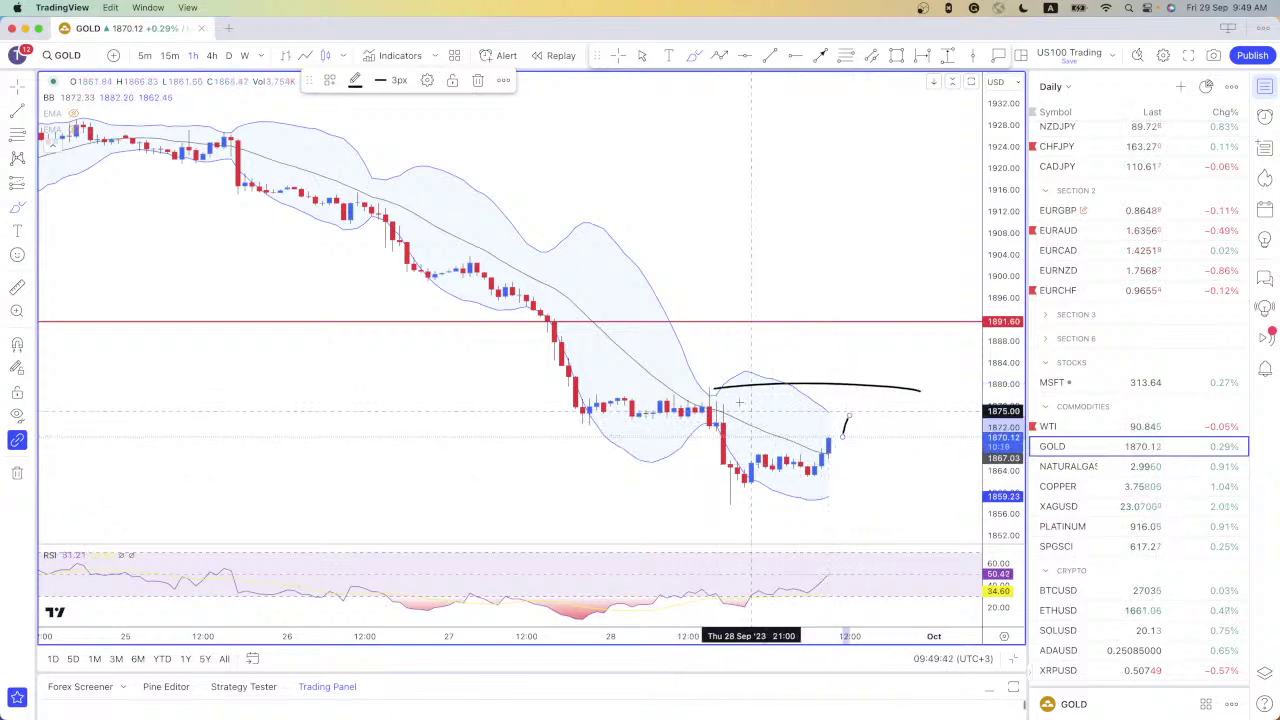
pyautogui.moveTo(712, 404); pyautogui.dragTo(952, 410)
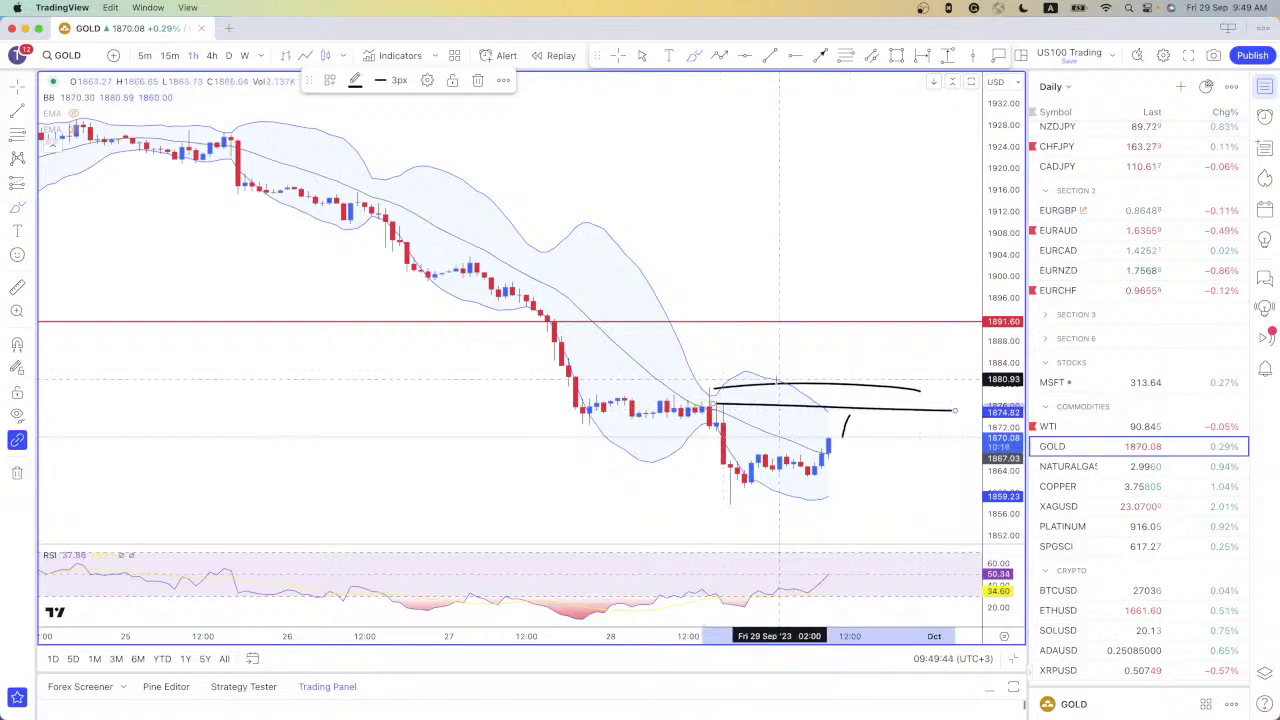
pyautogui.press('Delete')
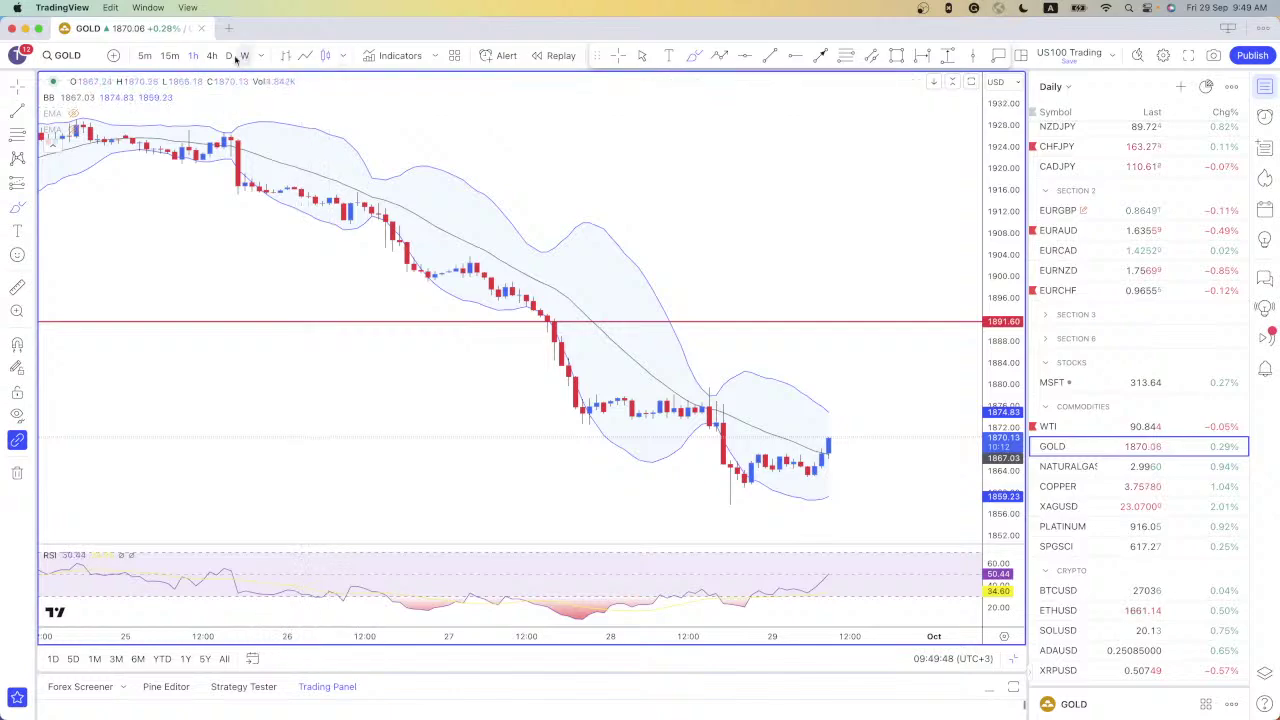
# Open the WTI daily chart from the watchlist's commodities
pyautogui.click(1118, 428)
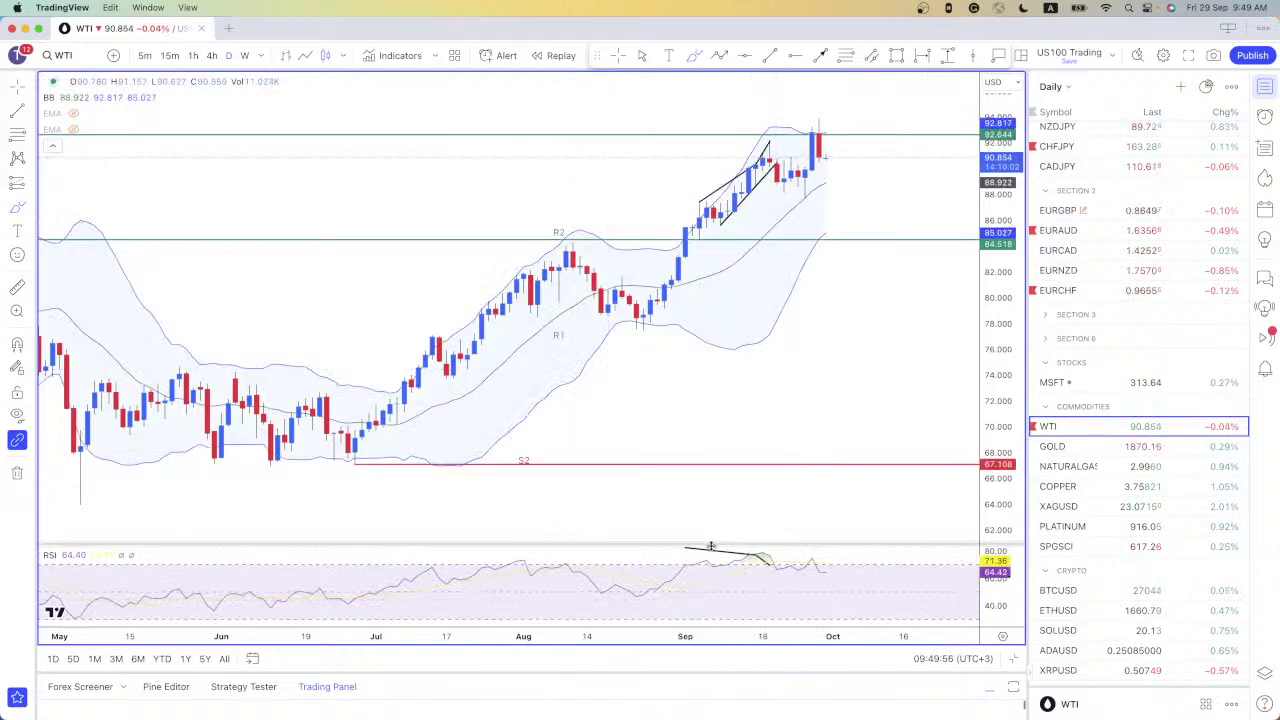
pyautogui.press('Down')
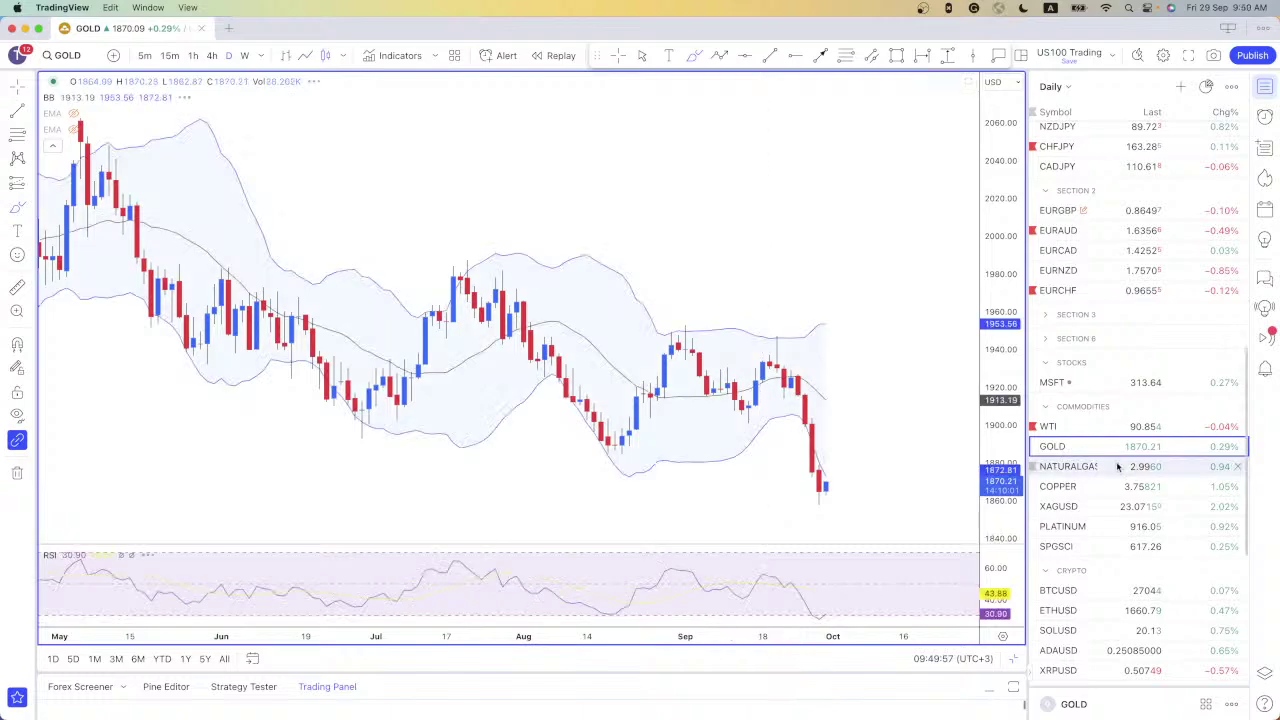
pyautogui.press('Up')
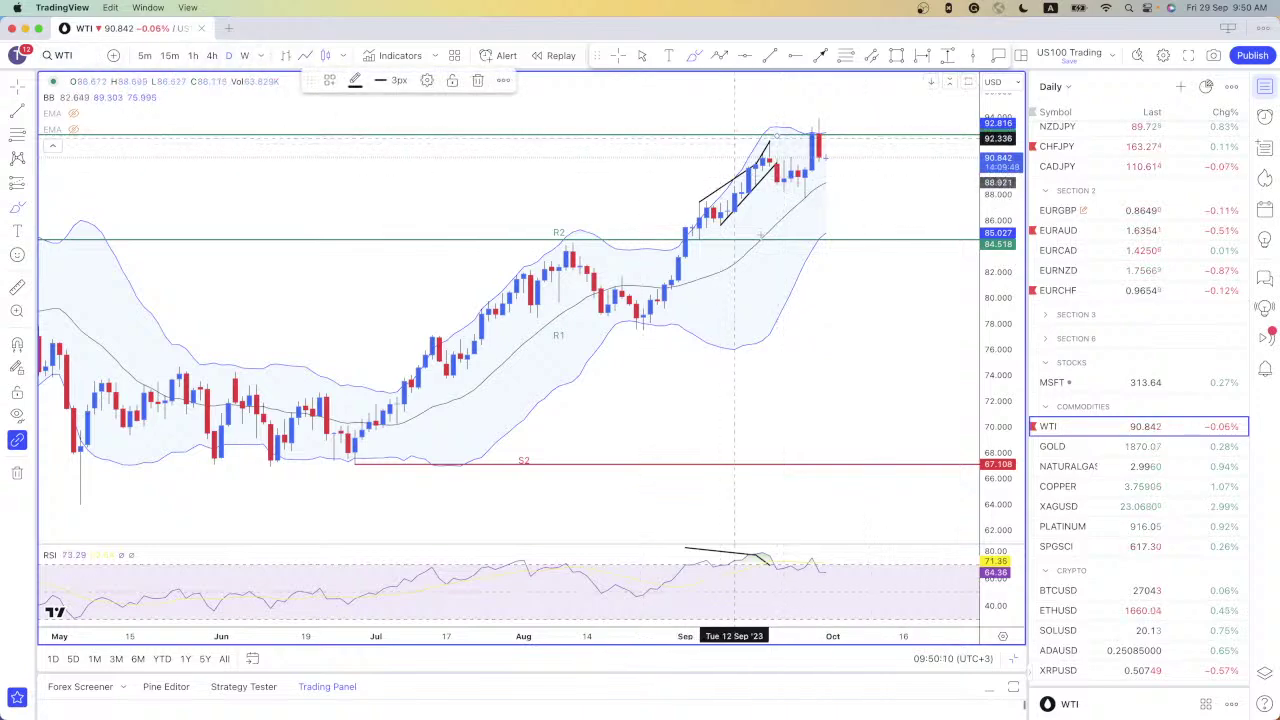
# Circle WTI's two September price highs and the matching RSI peaks with the brush, and delete the old descending RSI line
pyautogui.moveTo(763, 555); pyautogui.dragTo(765, 566)
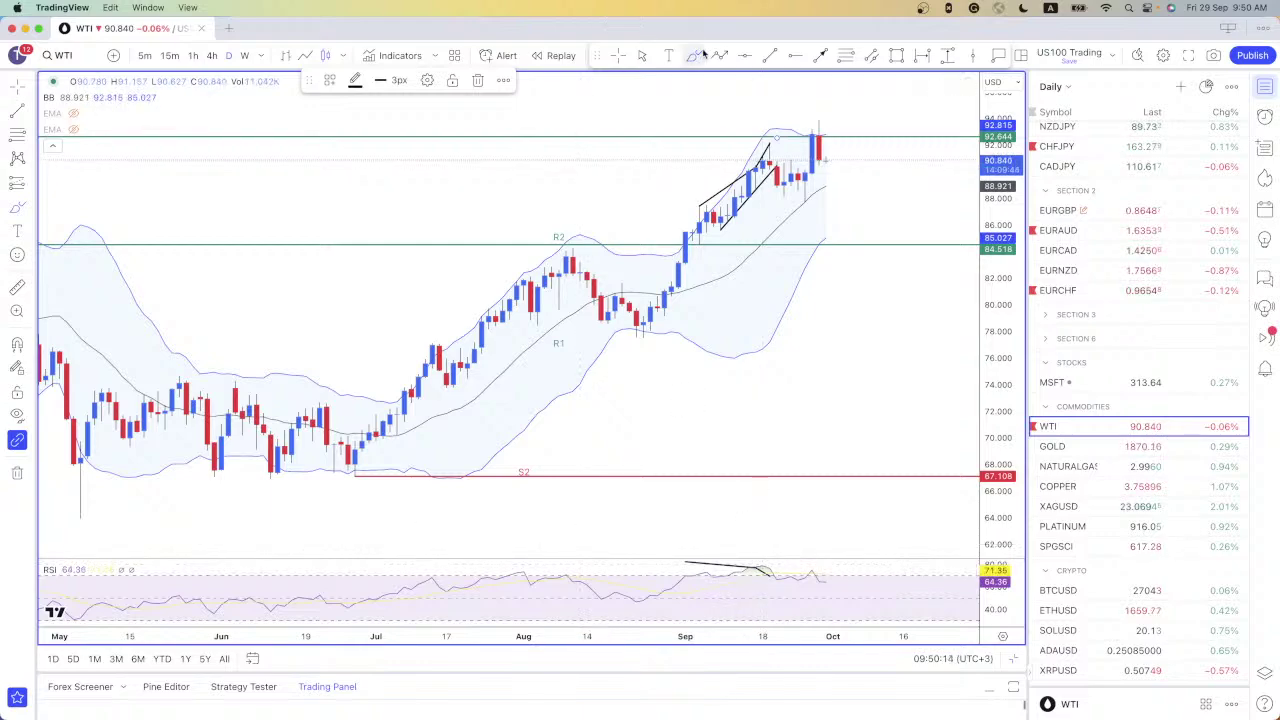
pyautogui.moveTo(780, 130)
pyautogui.mouseDown()
pyautogui.moveTo(757, 129)
pyautogui.moveTo(812, 136)
pyautogui.moveTo(822, 119)
pyautogui.mouseUp()
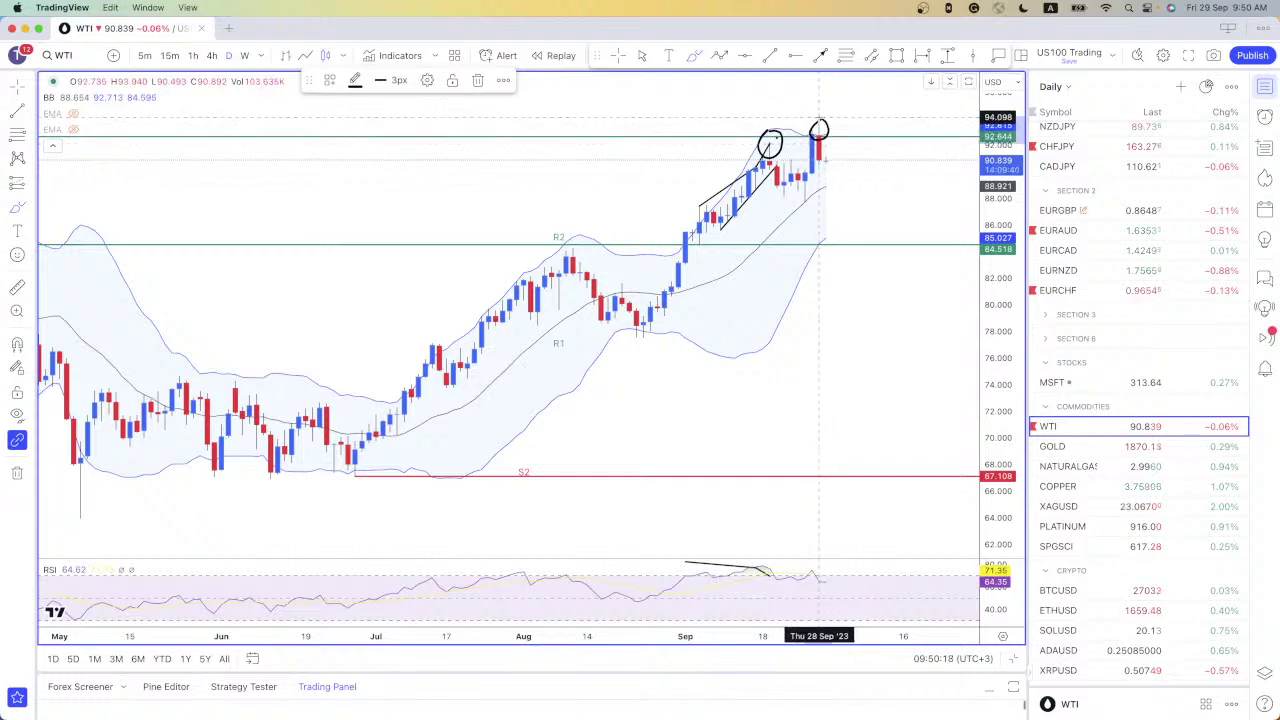
pyautogui.moveTo(763, 553); pyautogui.dragTo(757, 558)
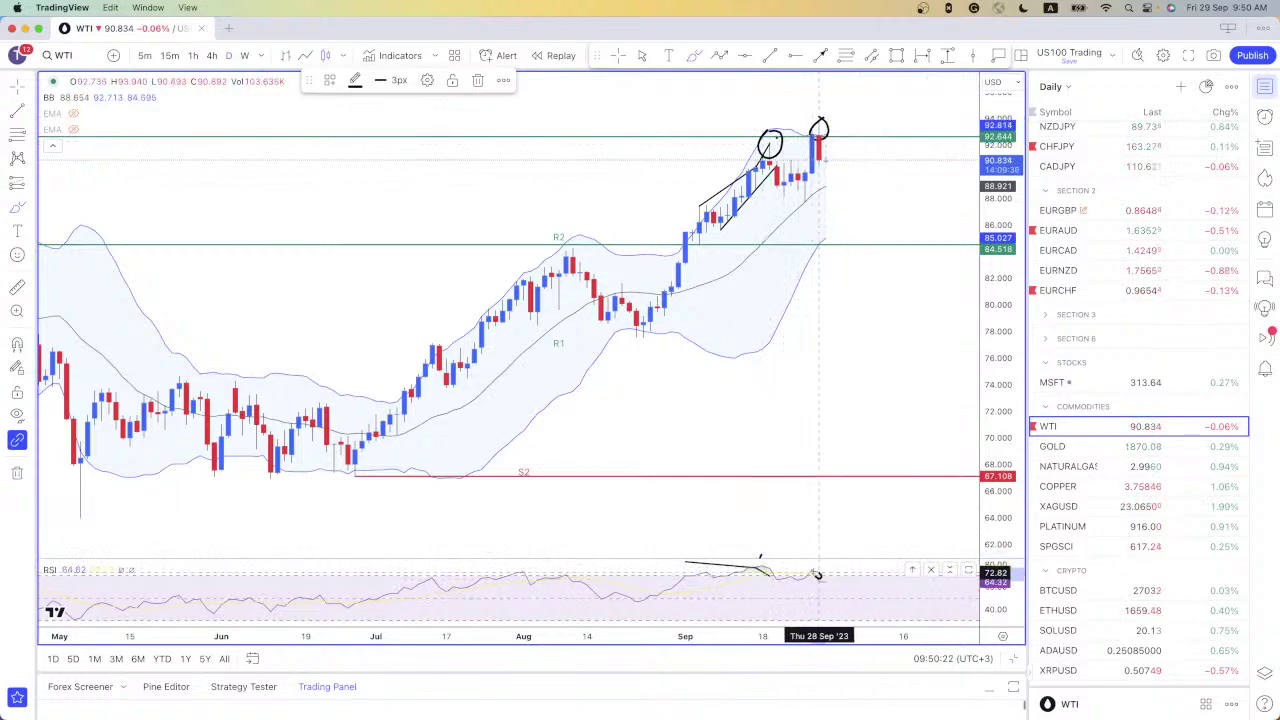
pyautogui.moveTo(762, 560); pyautogui.dragTo(776, 570)
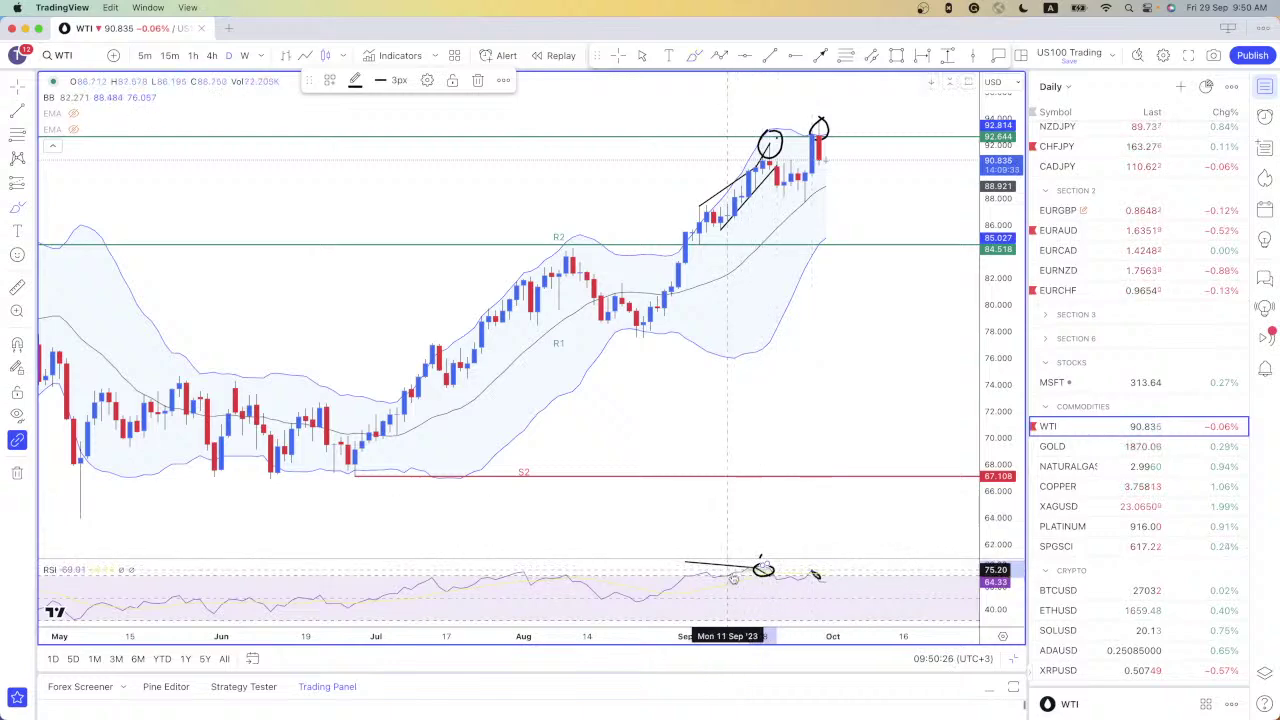
pyautogui.press('BackSpace')
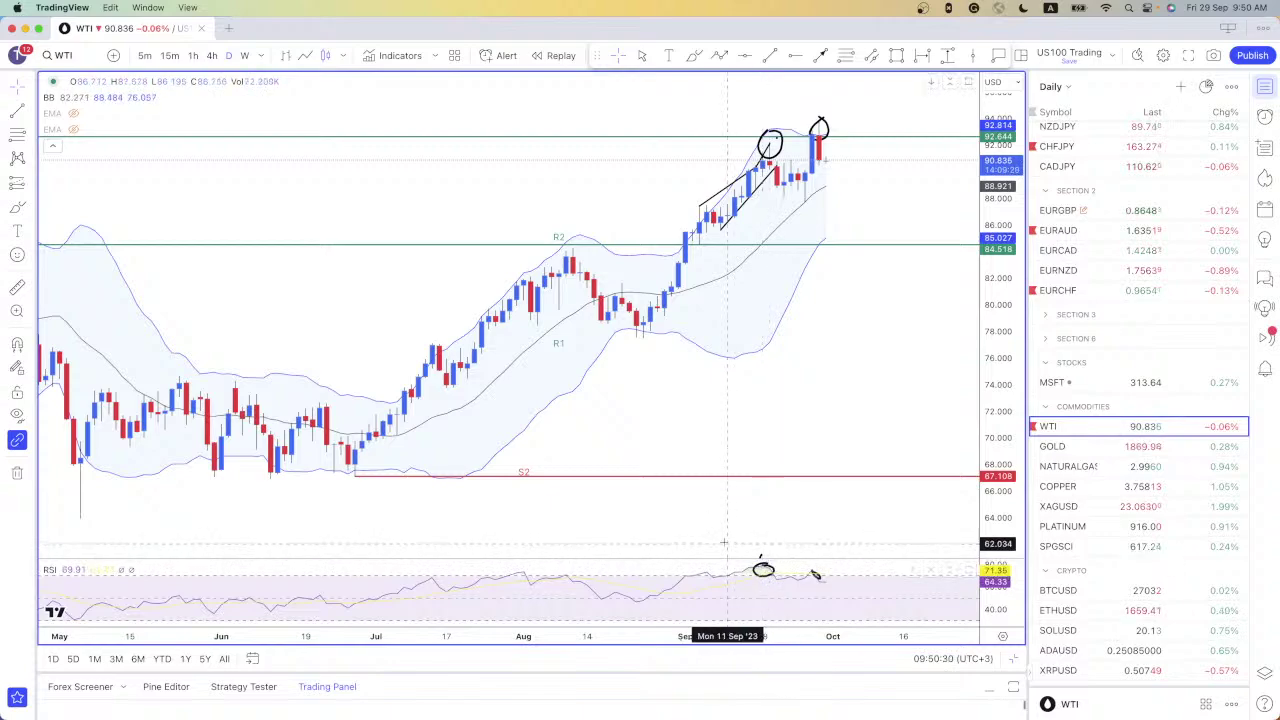
# Delete the brush marks on WTI's RSI peaks and the circles around its two September price highs
pyautogui.hscroll(4, 727, 538)
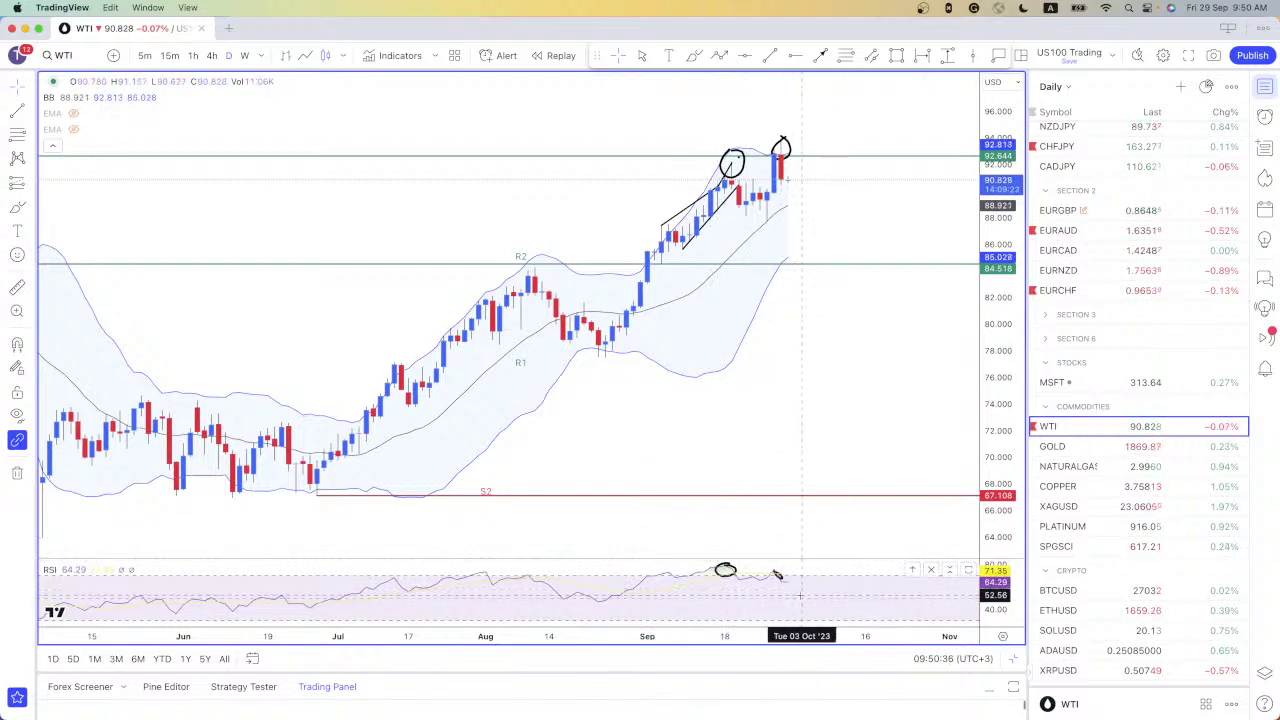
pyautogui.moveTo(795, 598); pyautogui.dragTo(717, 573)
pyautogui.click(745, 573)
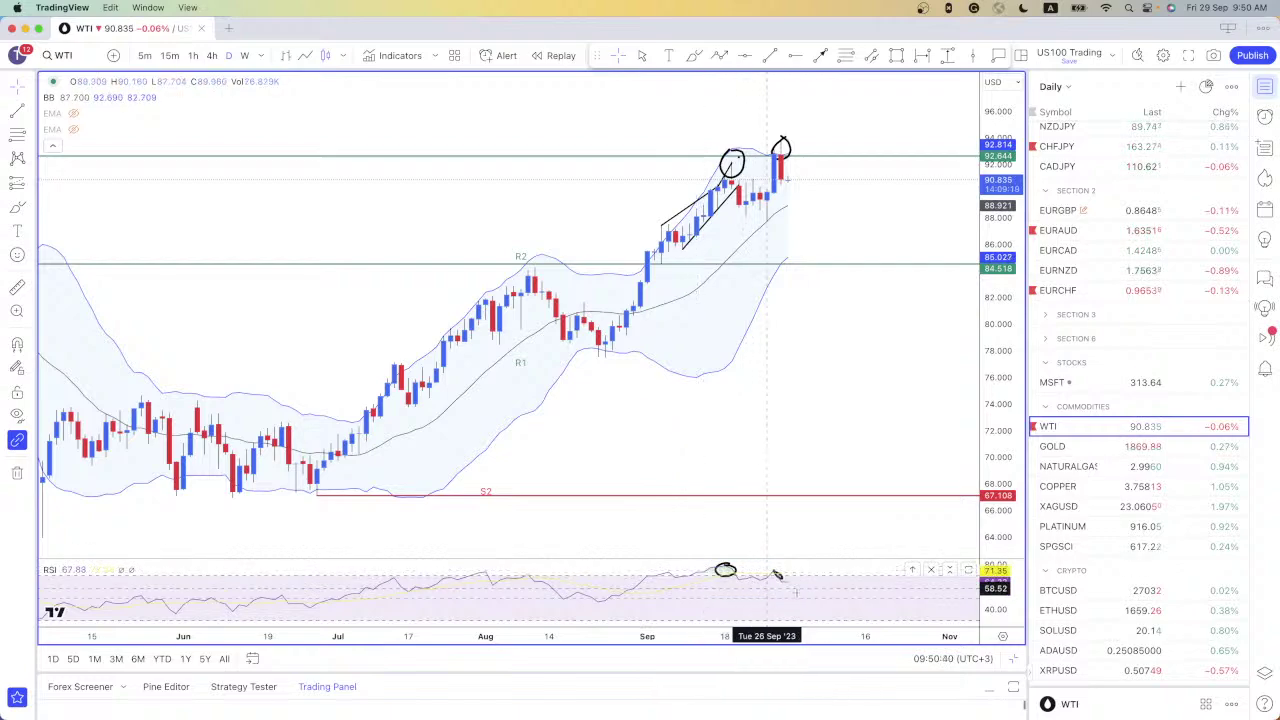
pyautogui.moveTo(795, 600); pyautogui.dragTo(660, 546)
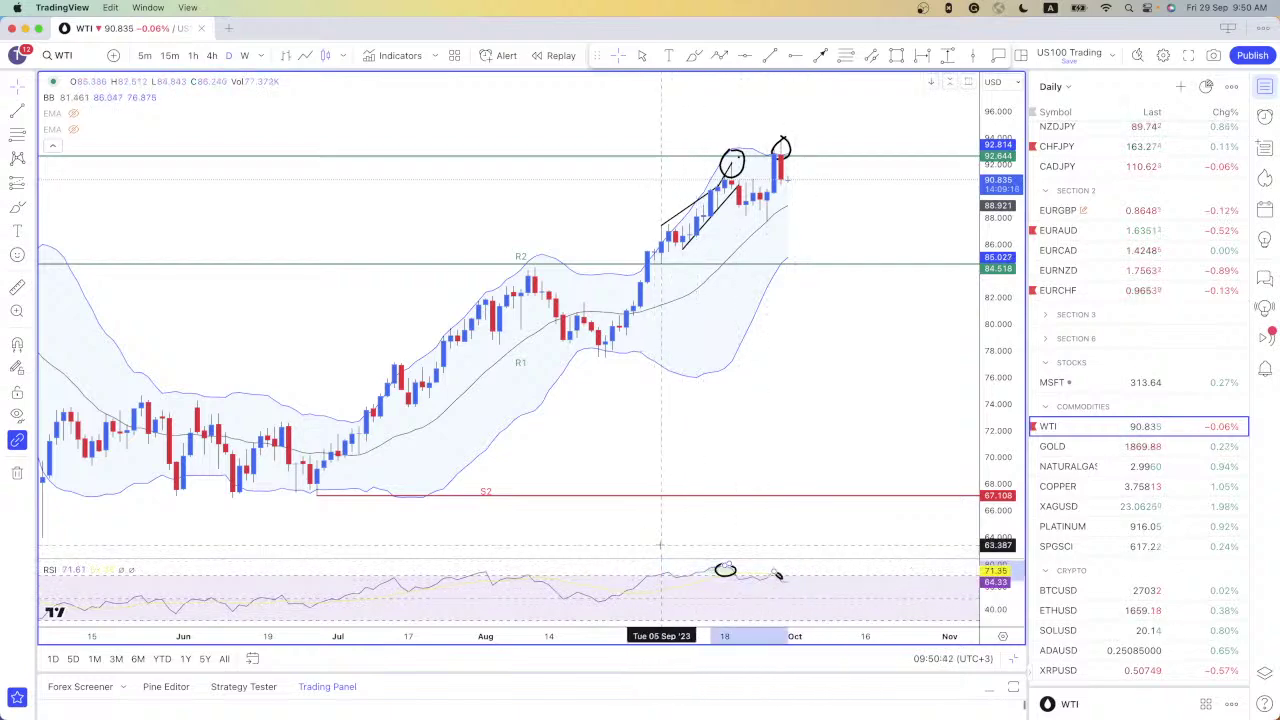
pyautogui.press('Delete')
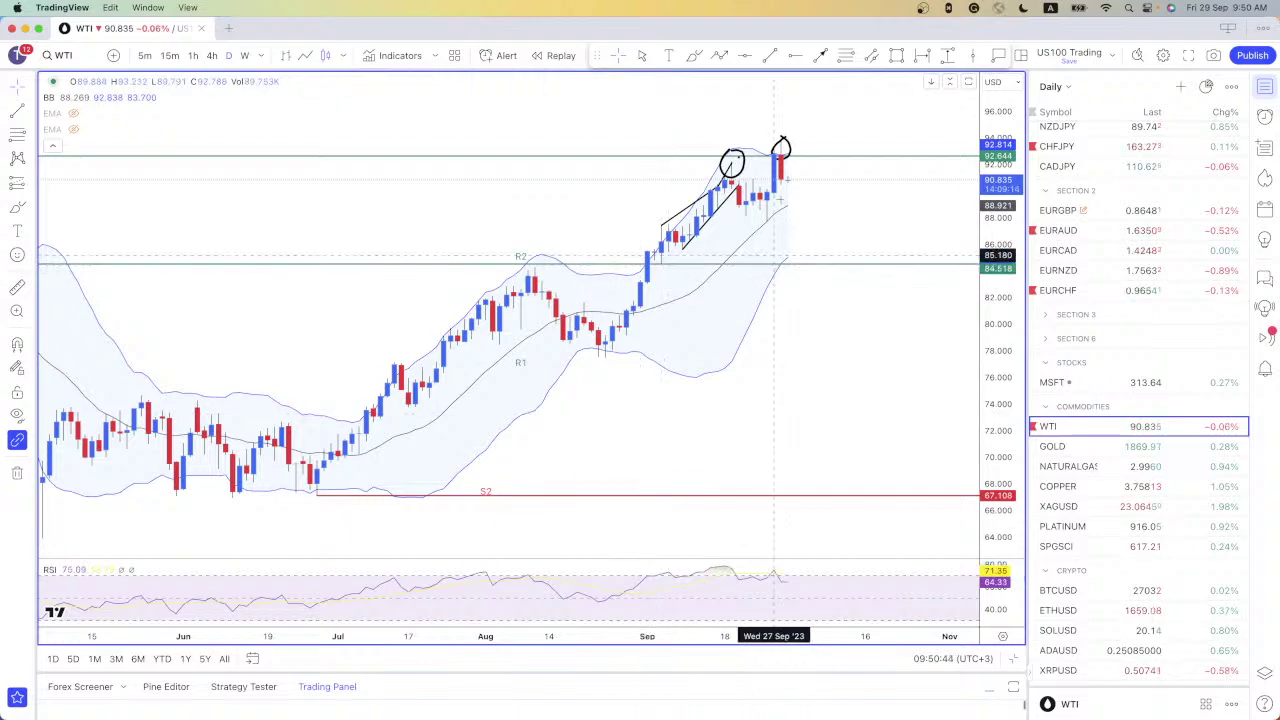
pyautogui.moveTo(796, 133); pyautogui.dragTo(682, 162)
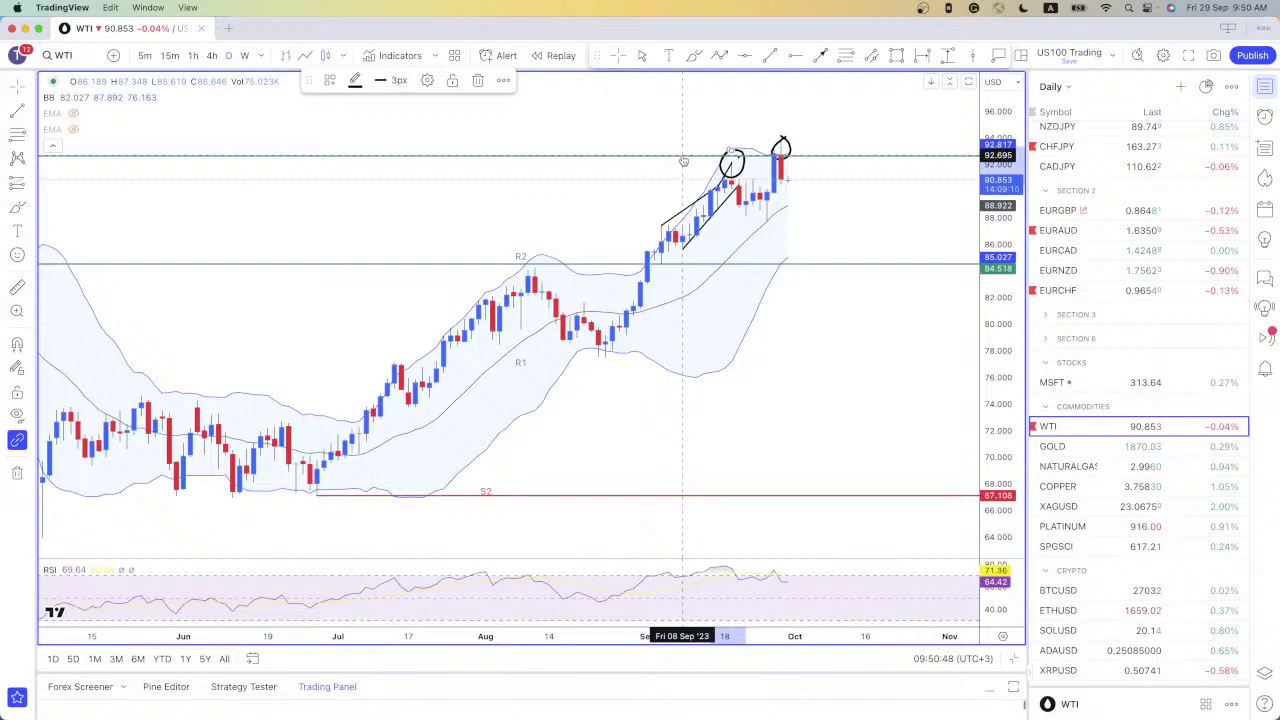
pyautogui.press('Delete')
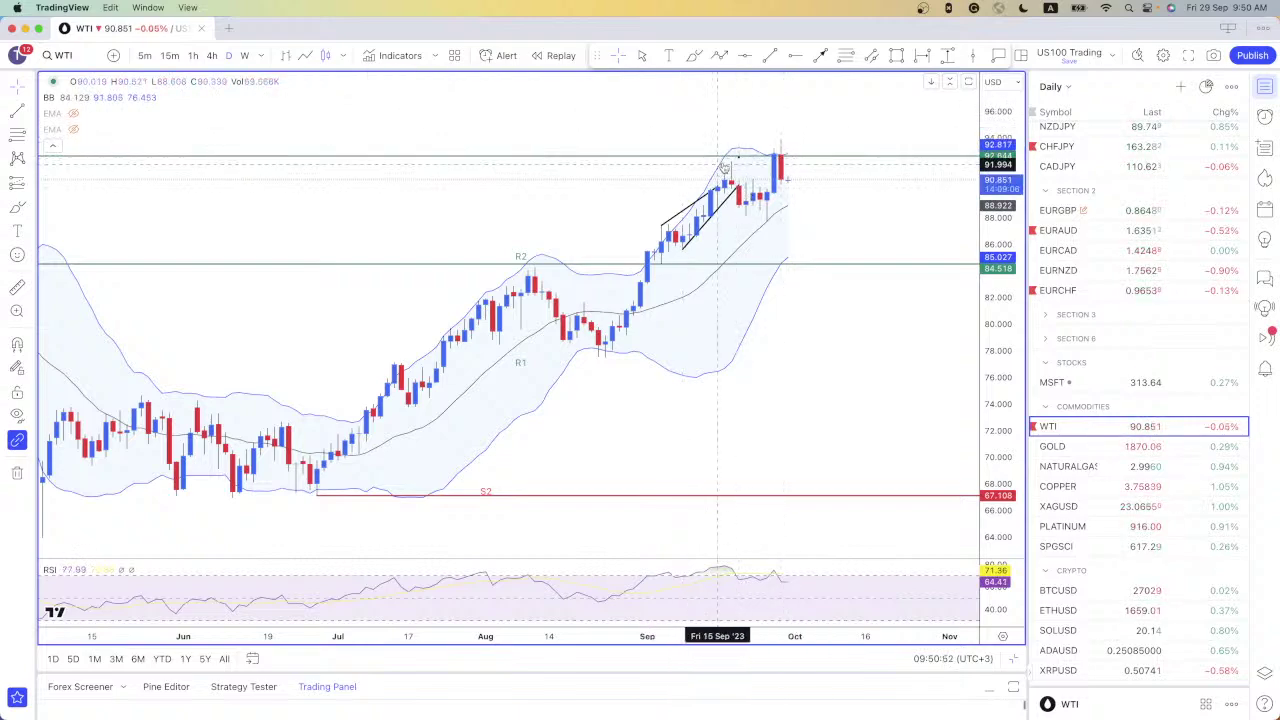
# Replace WTI's upper green line with a horizontal ray from the 19 September high at 92.244, and delete the two rising September brush lines
pyautogui.moveTo(748, 162); pyautogui.dragTo(740, 154)
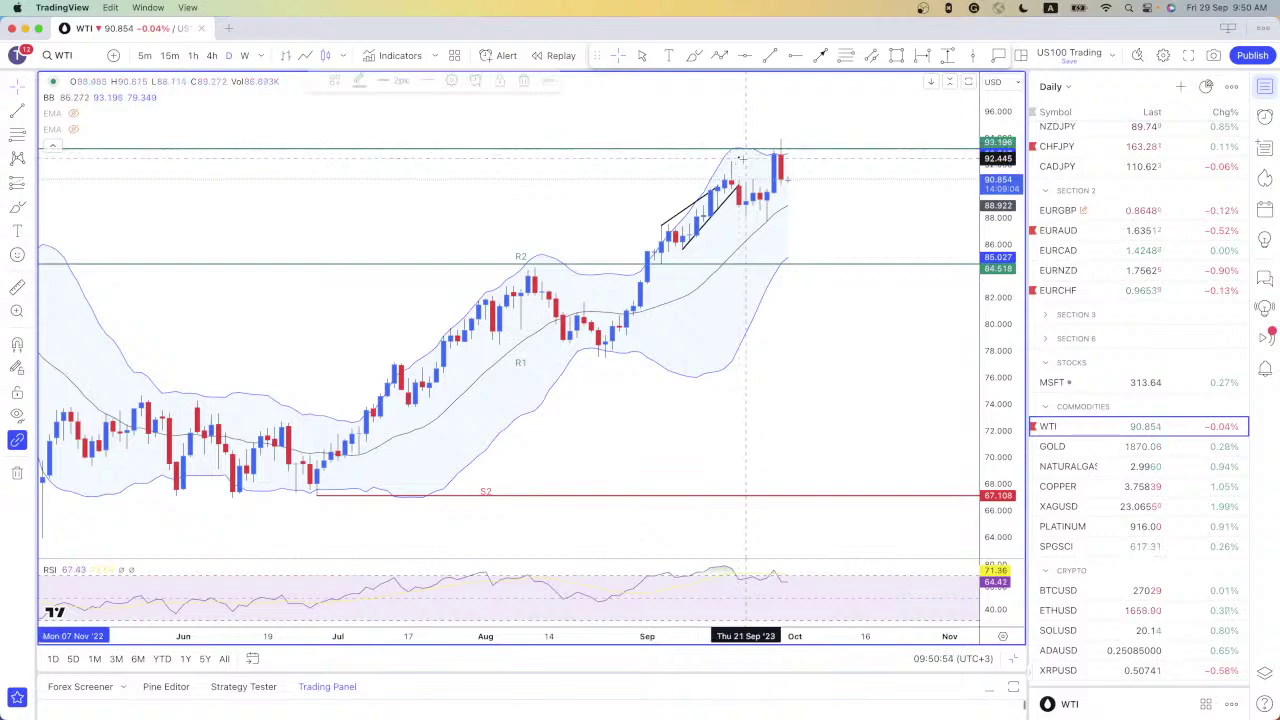
pyautogui.hotkey('ctrl', 'z')
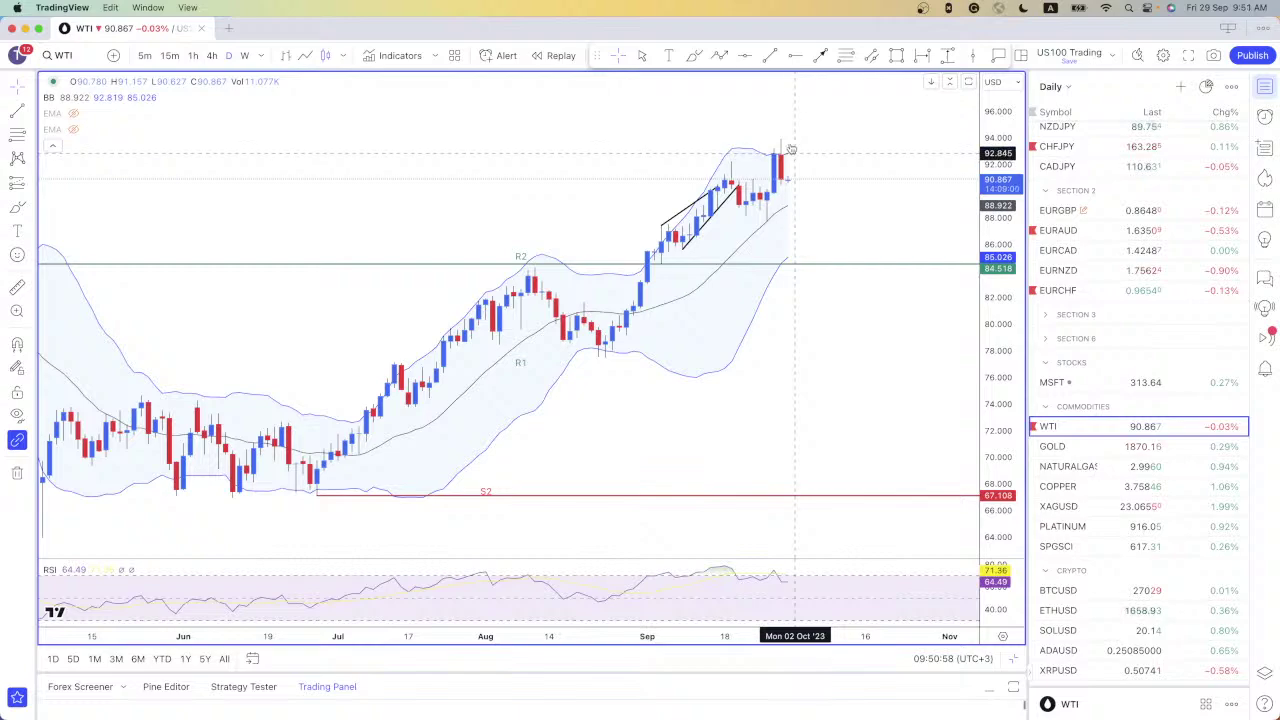
pyautogui.click(731, 161)
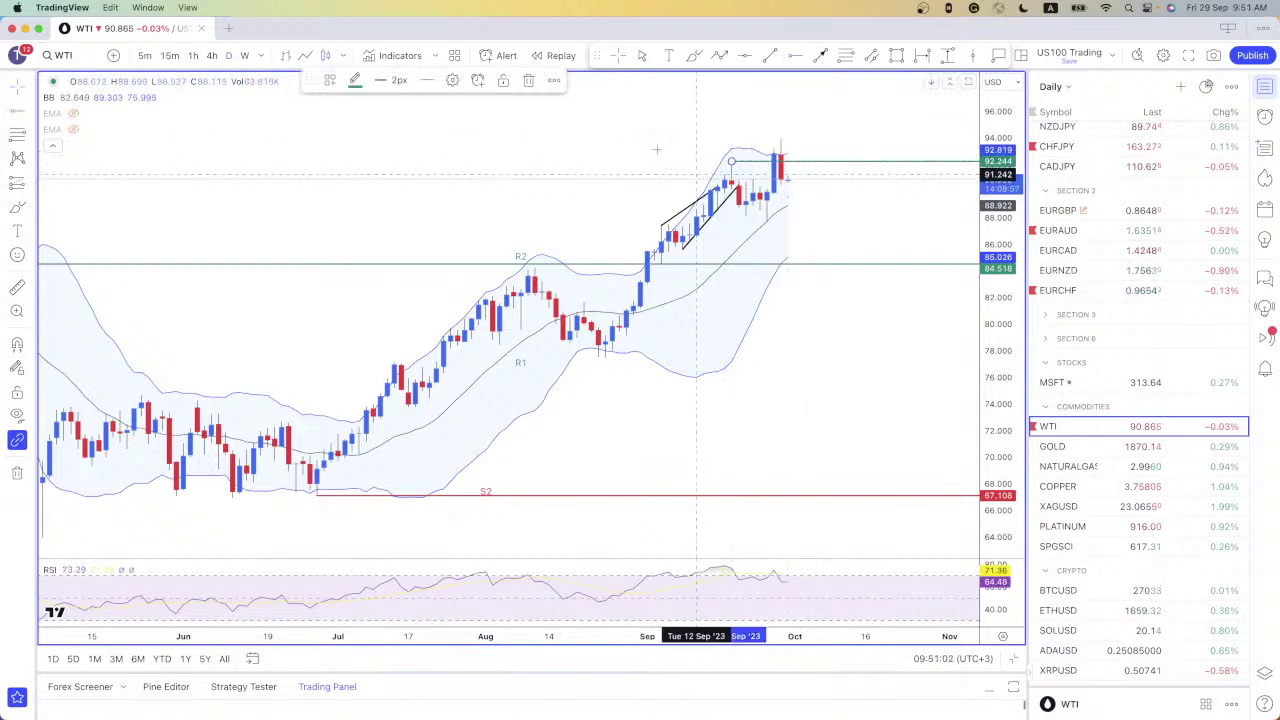
pyautogui.click(788, 161)
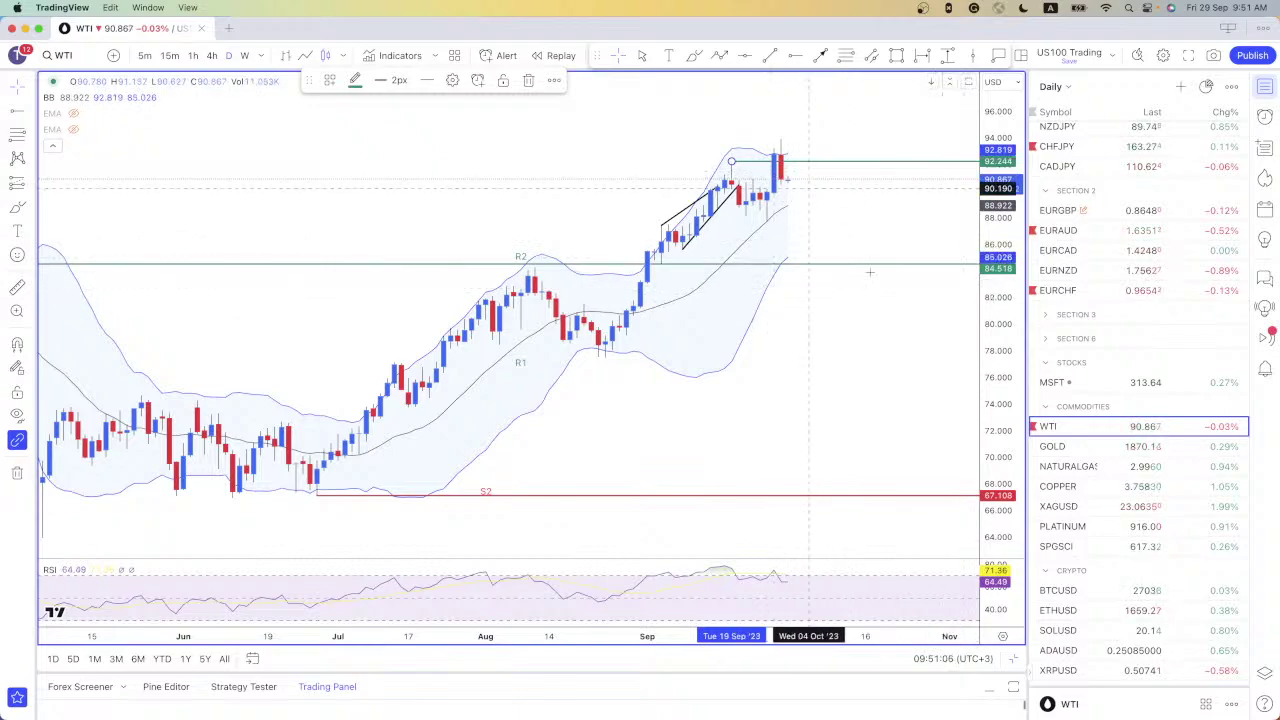
pyautogui.click(676, 210)
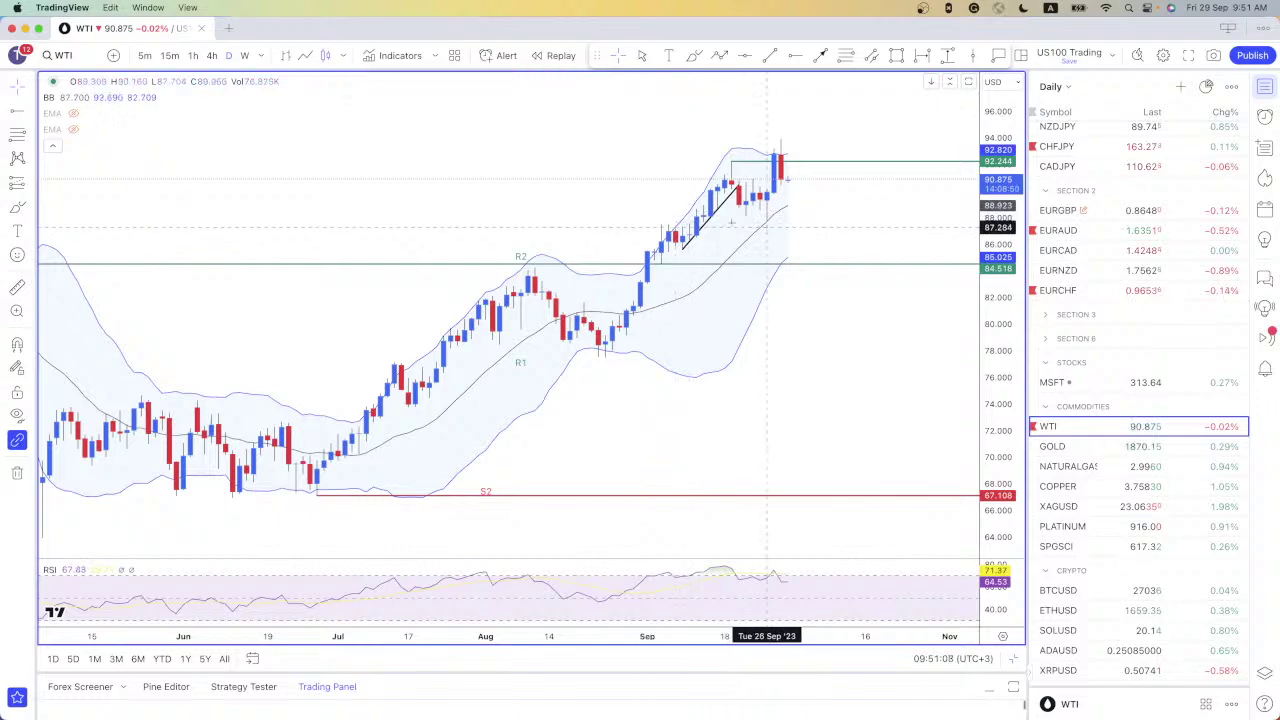
pyautogui.press('Delete')
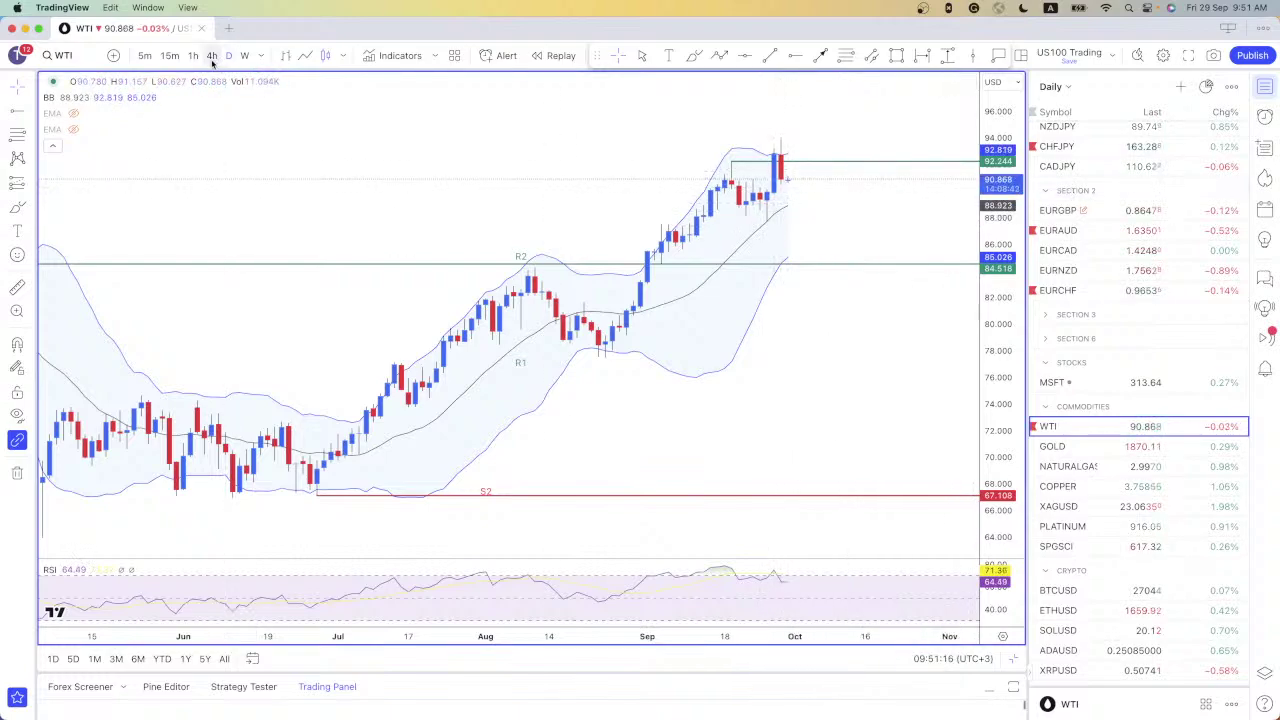
# View WTI against the 92.244 level on the 4-hour and 1-hour timeframes
pyautogui.click(170, 55)
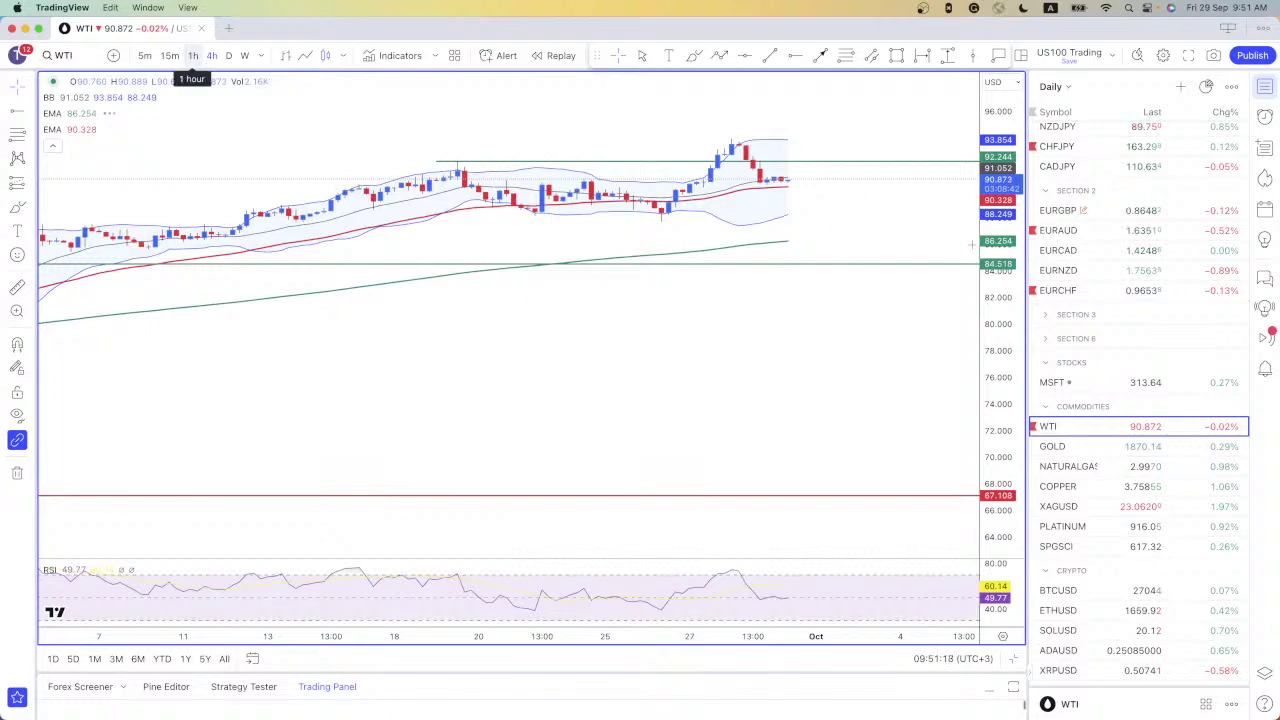
pyautogui.click(211, 55)
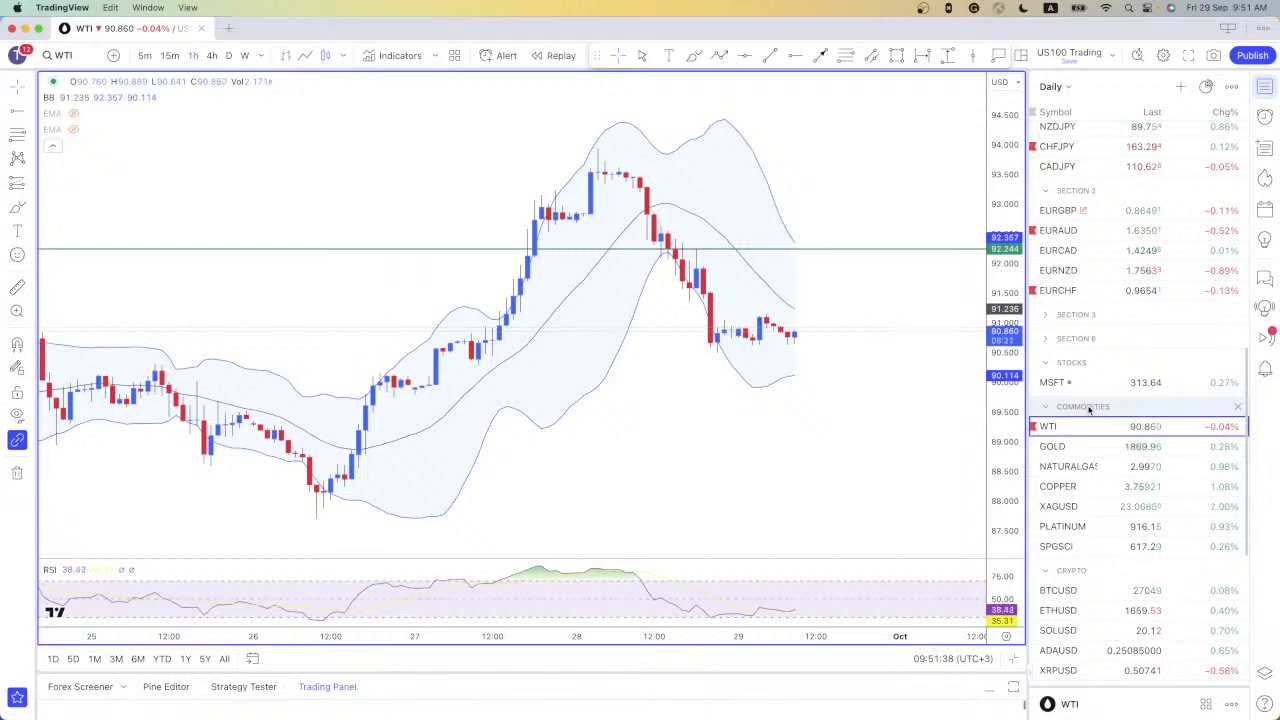
# Open the GER40 chart from the watchlist's indices and view its levels on the 4-hour, daily and 1-hour timeframes
pyautogui.scroll(10, 1088, 414)
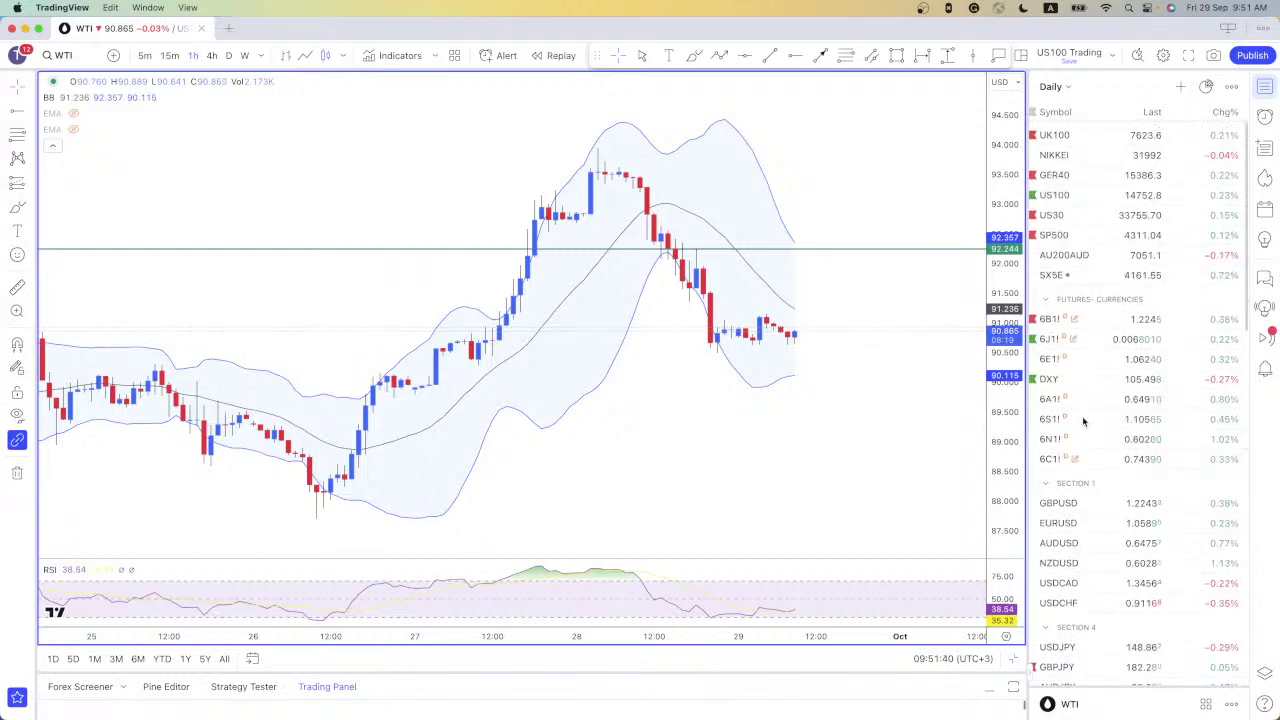
pyautogui.click(1108, 176)
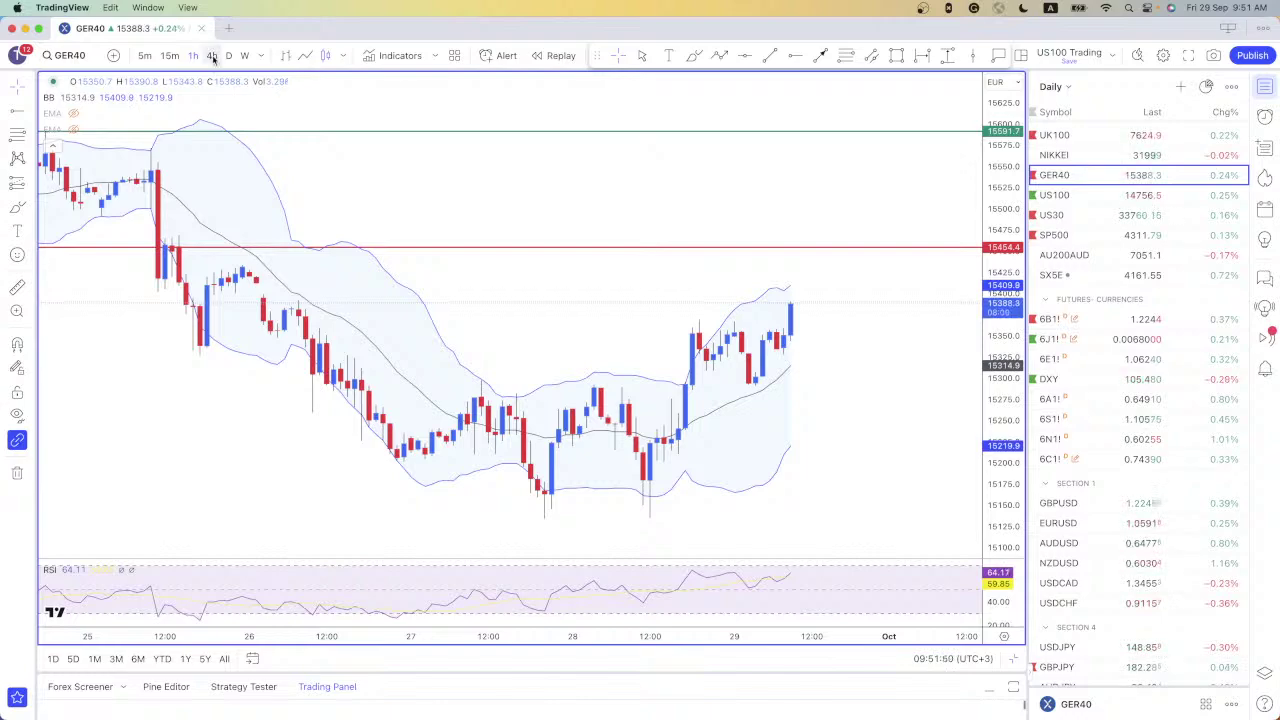
pyautogui.click(212, 56)
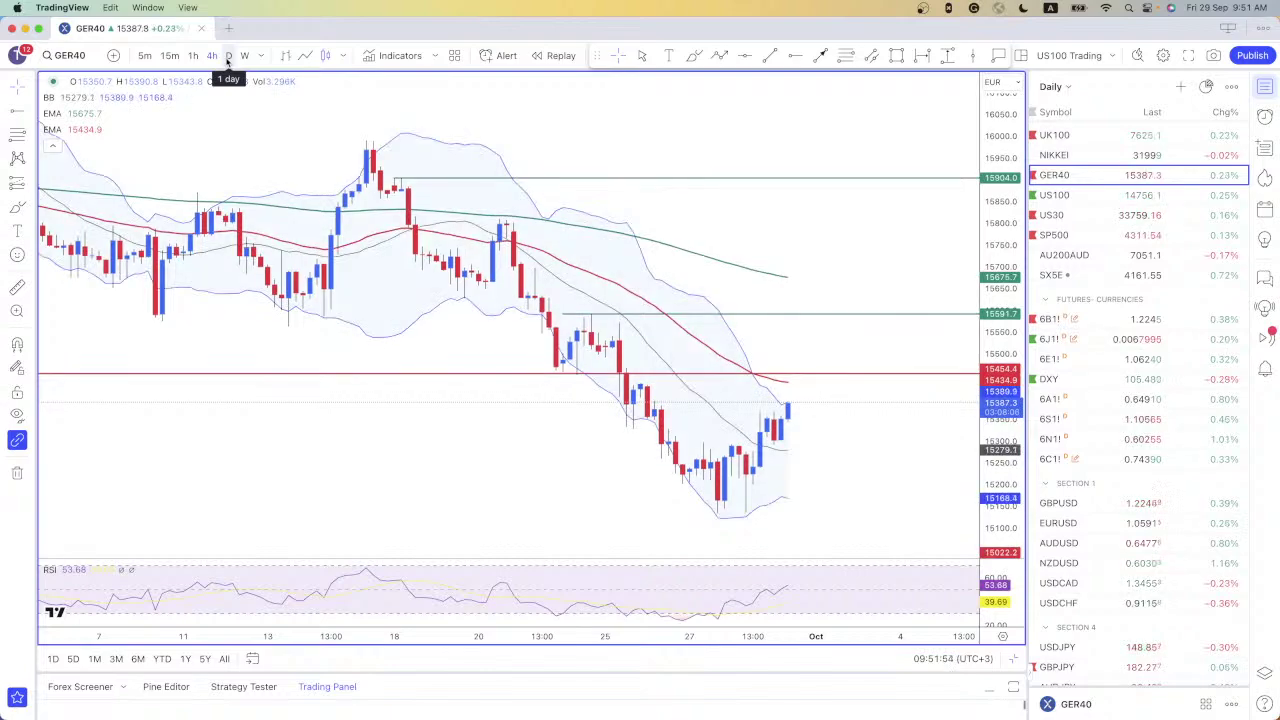
pyautogui.click(228, 57)
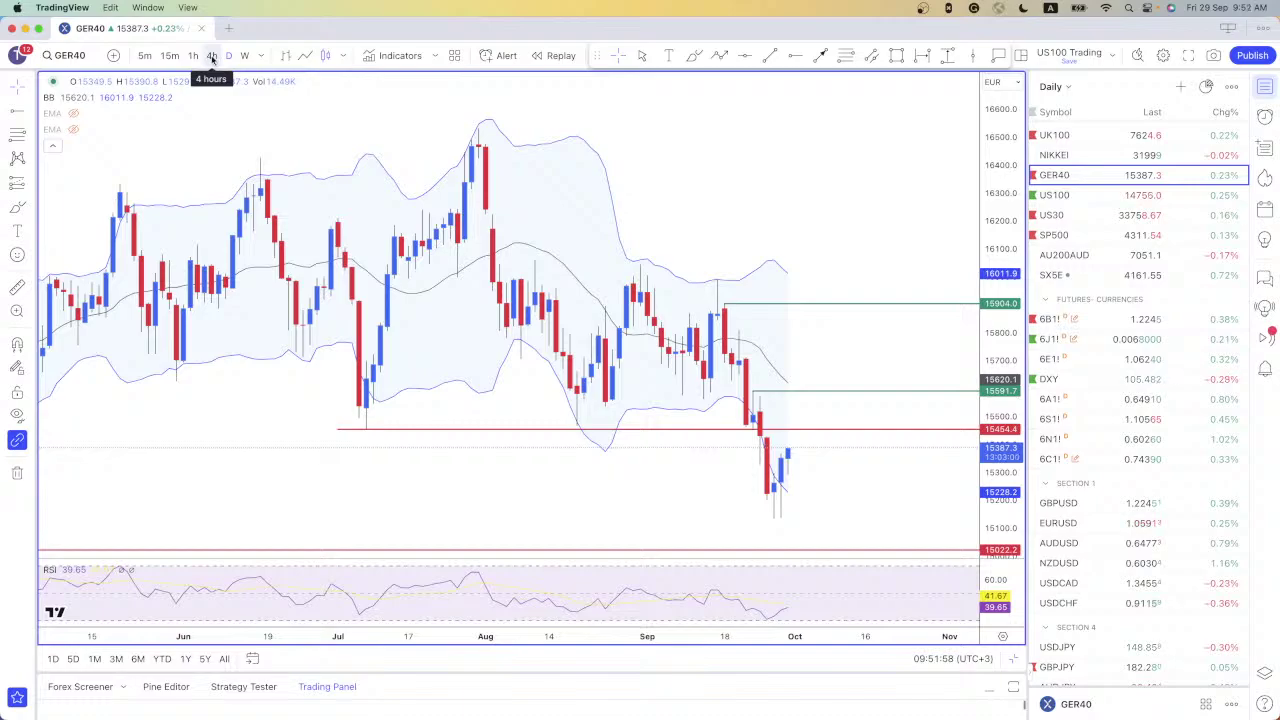
pyautogui.click(193, 55)
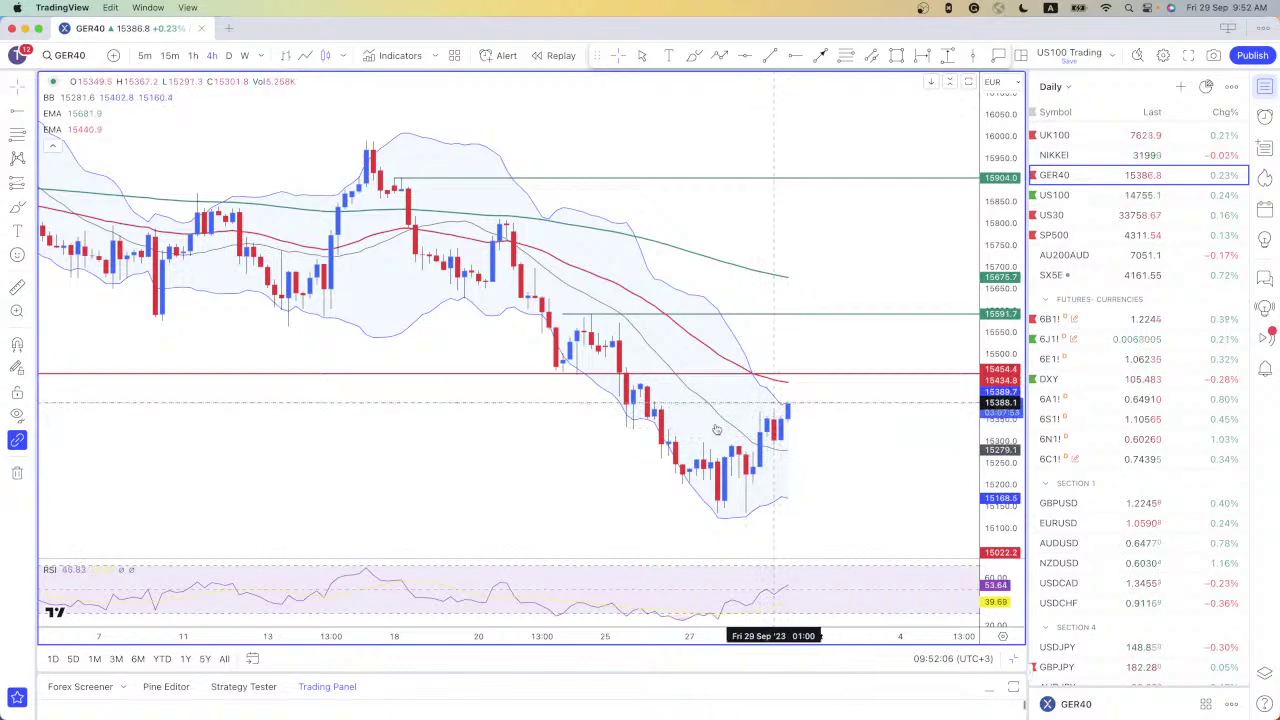
pyautogui.click(193, 55)
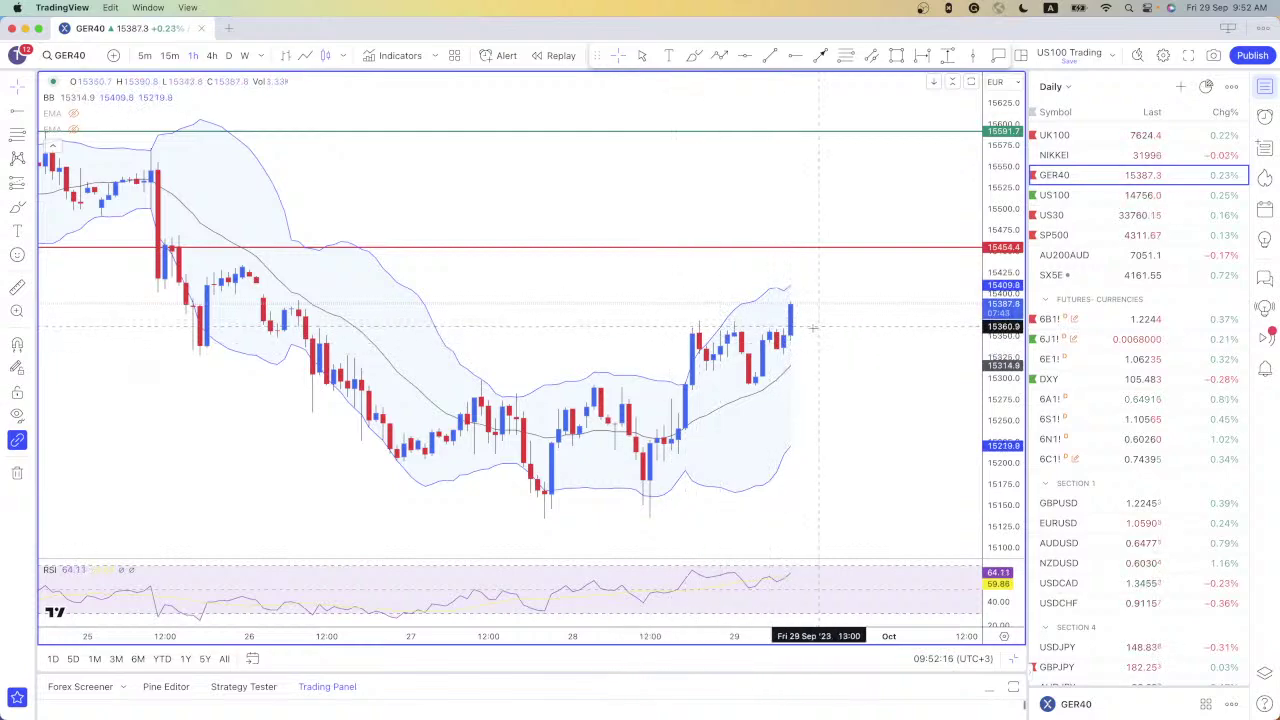
# Measure the price distance above GER40's latest hourly candle, and view the index on the 5-minute and 15-minute timeframes
pyautogui.keyDown('shift'); pyautogui.click(812, 327); pyautogui.keyUp('shift')
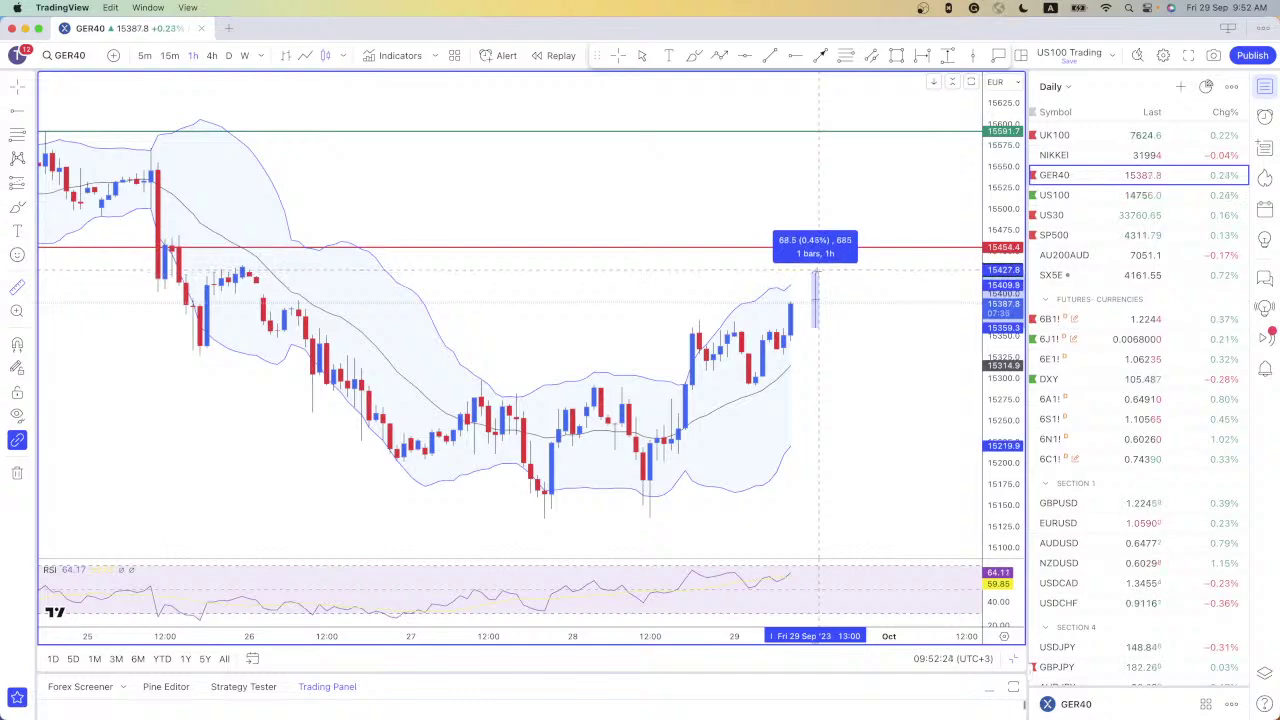
pyautogui.click(817, 270)
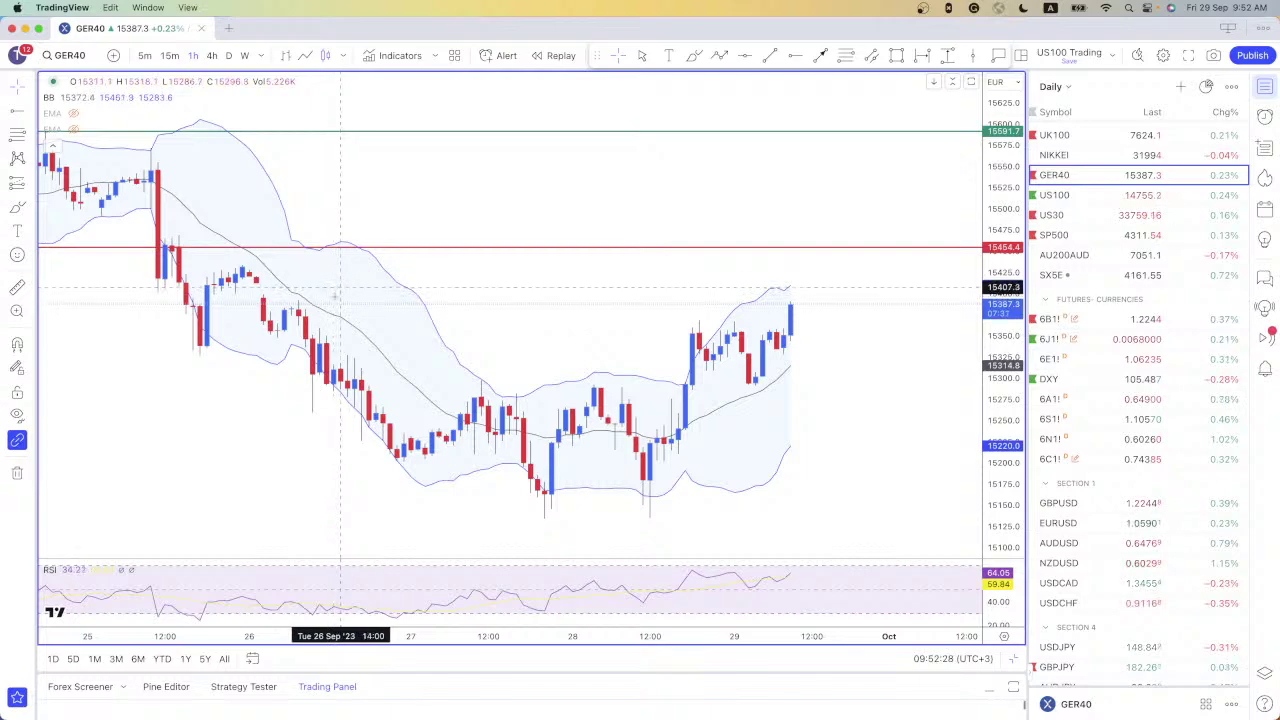
pyautogui.click(139, 57)
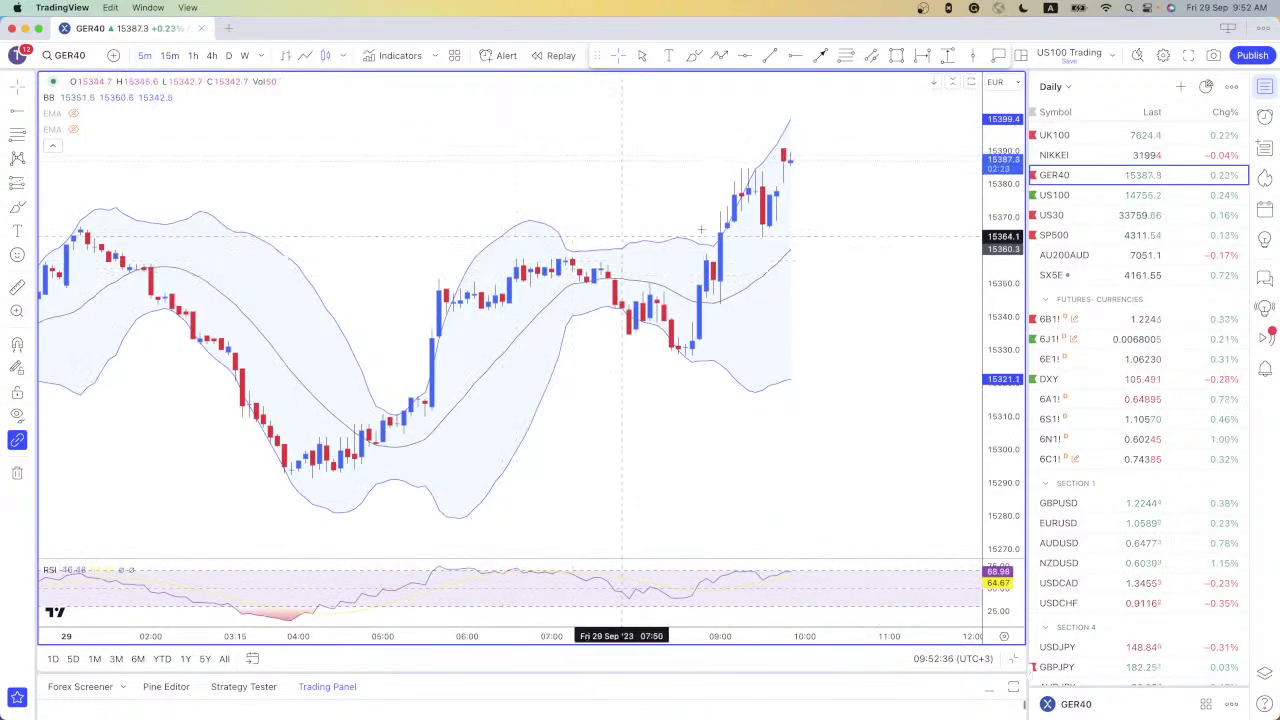
pyautogui.scroll(-2, 782, 205)
pyautogui.scroll(-5, 786, 205)
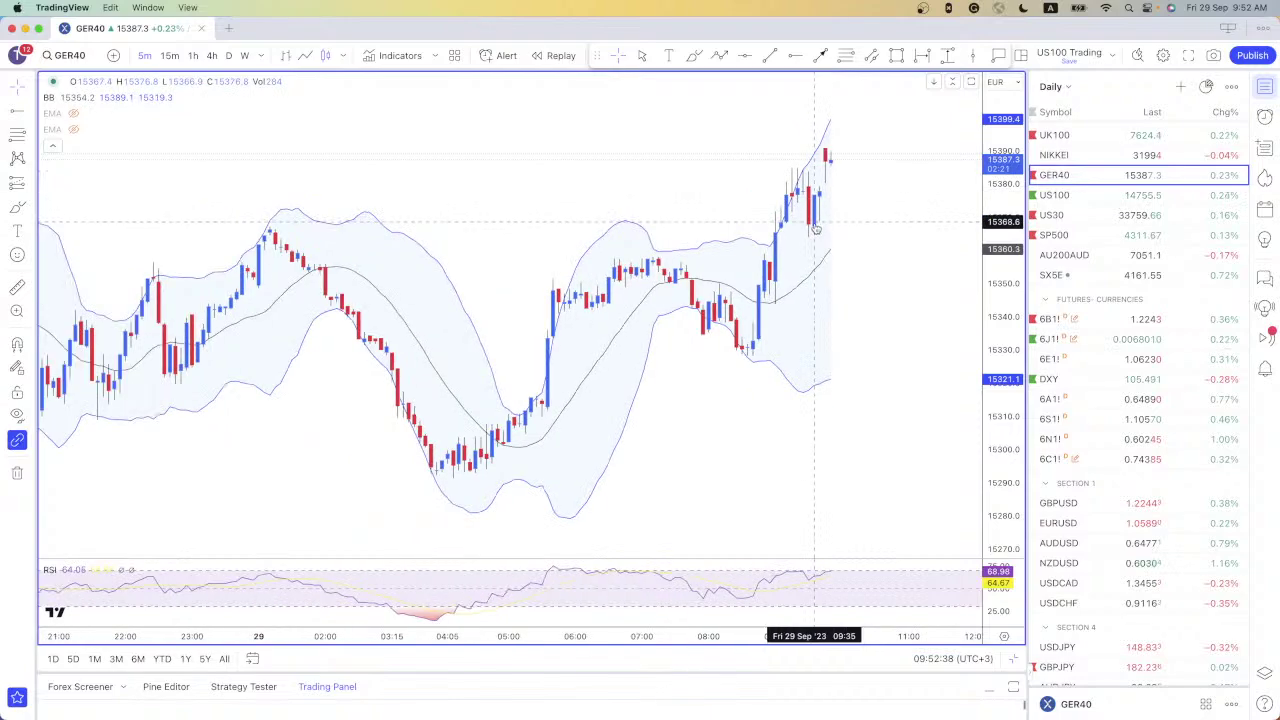
pyautogui.scroll(5, 730, 256)
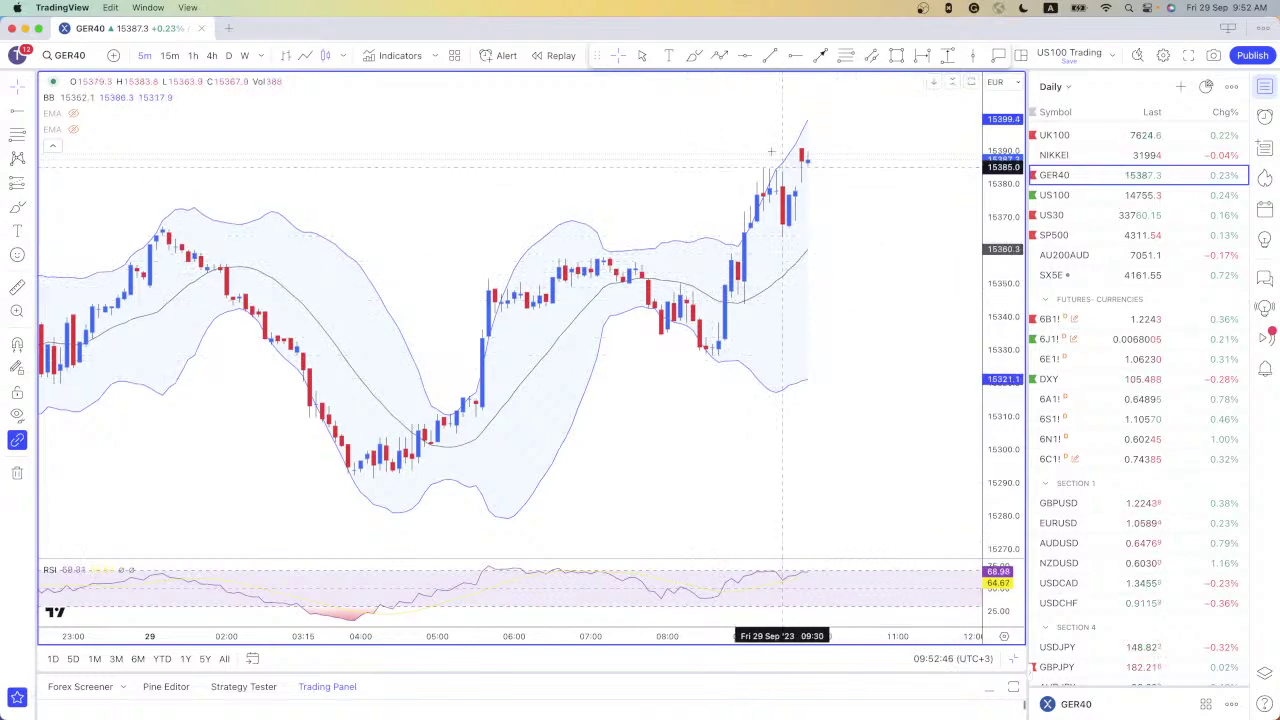
pyautogui.click(170, 55)
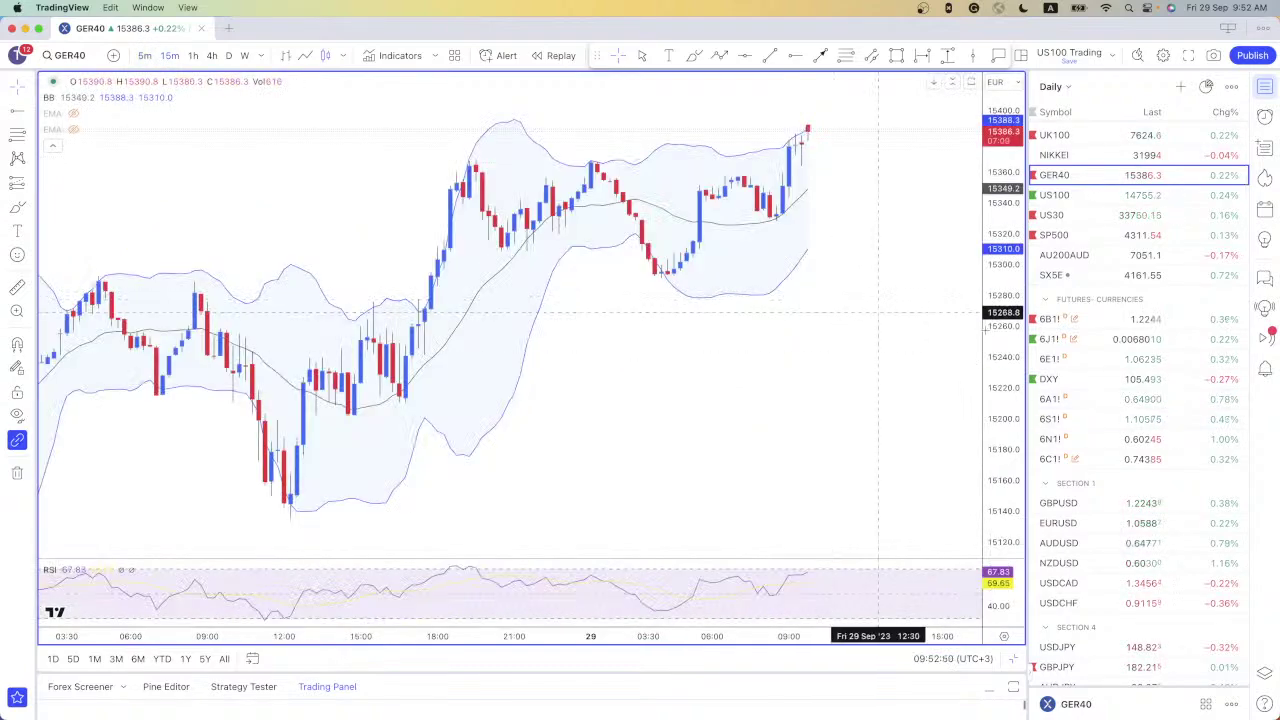
pyautogui.scroll(-10, 1153, 459)
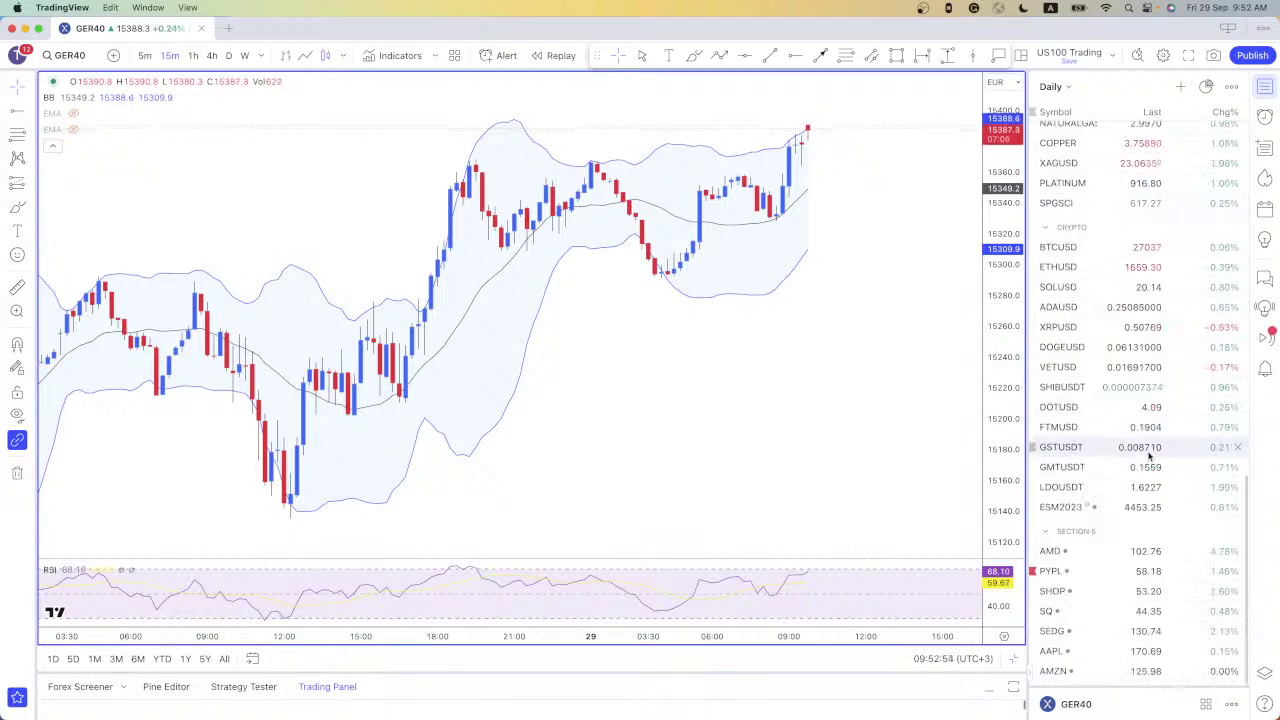
pyautogui.scroll(-5, 1150, 455)
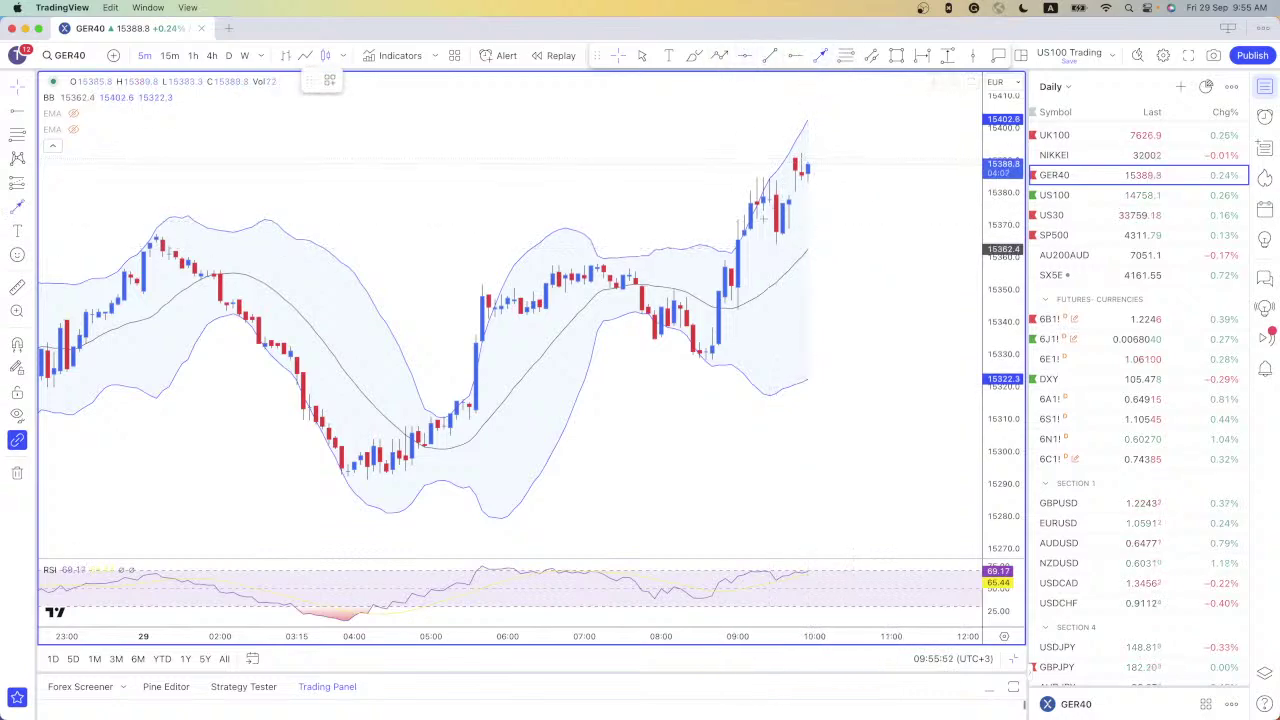
# Draw a horizontal arrow forward from GER40's 09:30 low at about 15363.9 on the 5-minute chart and label its tip "I ssell stop order"
pyautogui.click(776, 244)
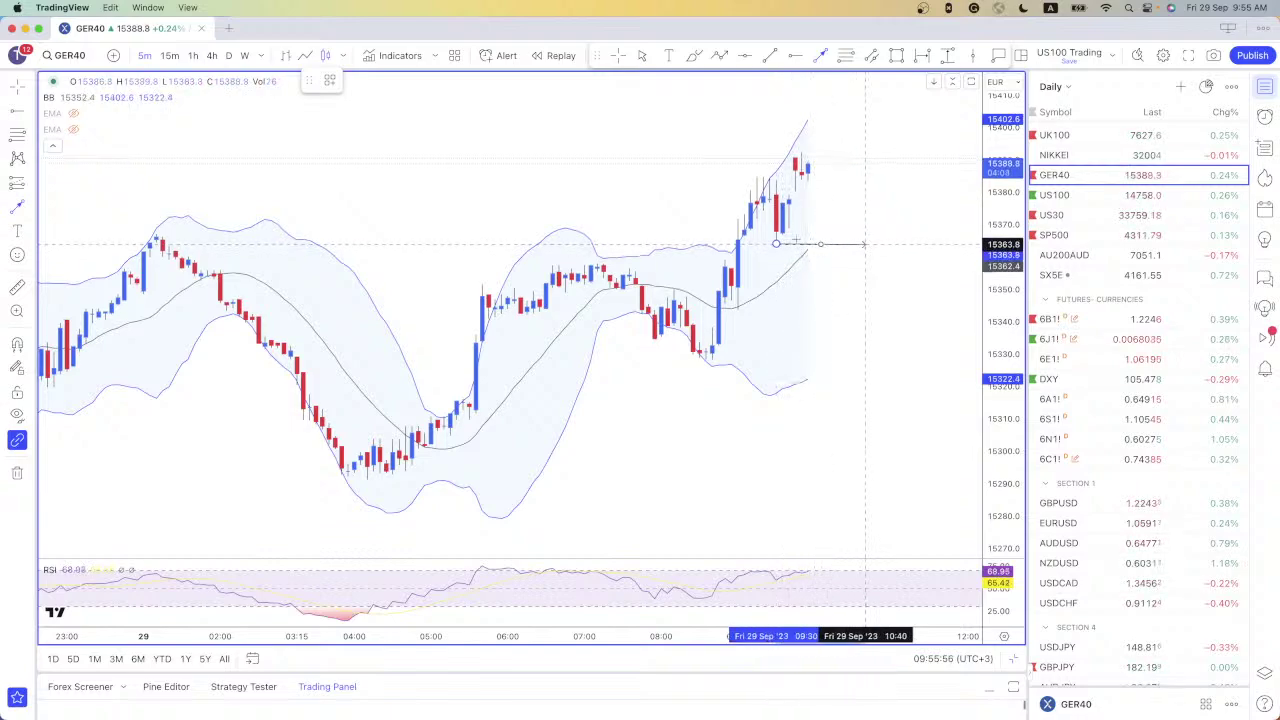
pyautogui.click(858, 245)
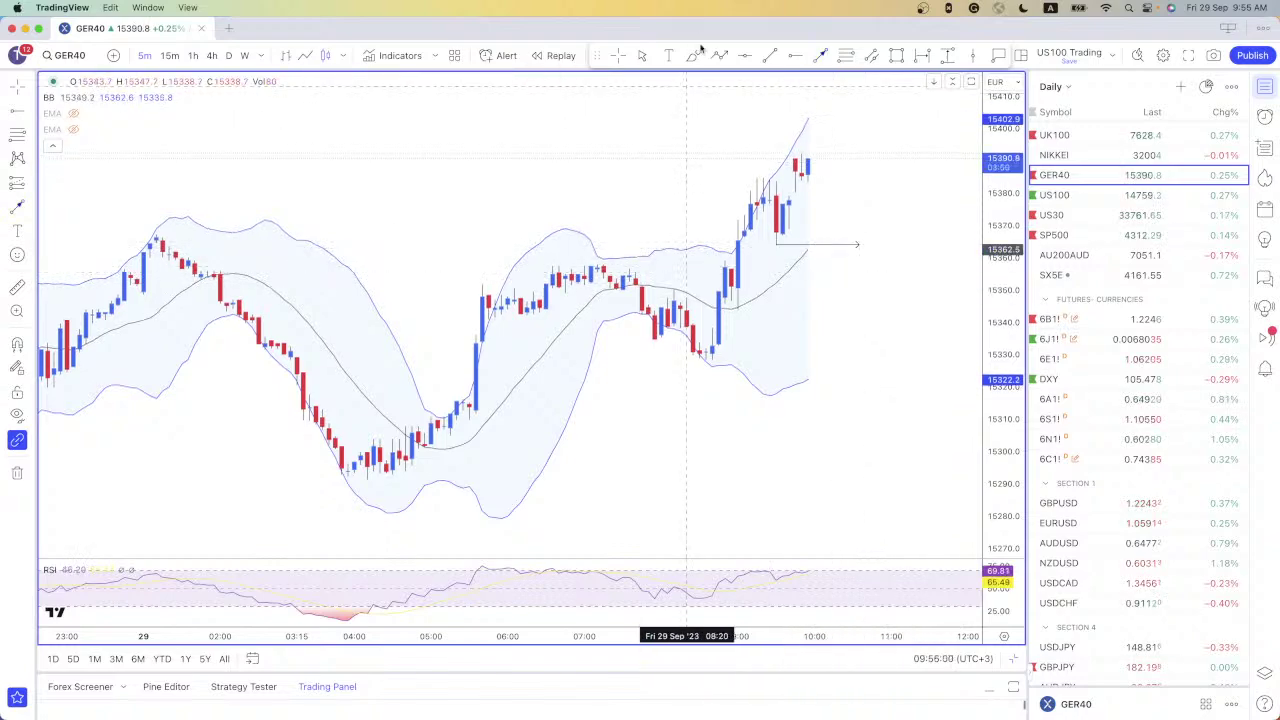
pyautogui.click(669, 55)
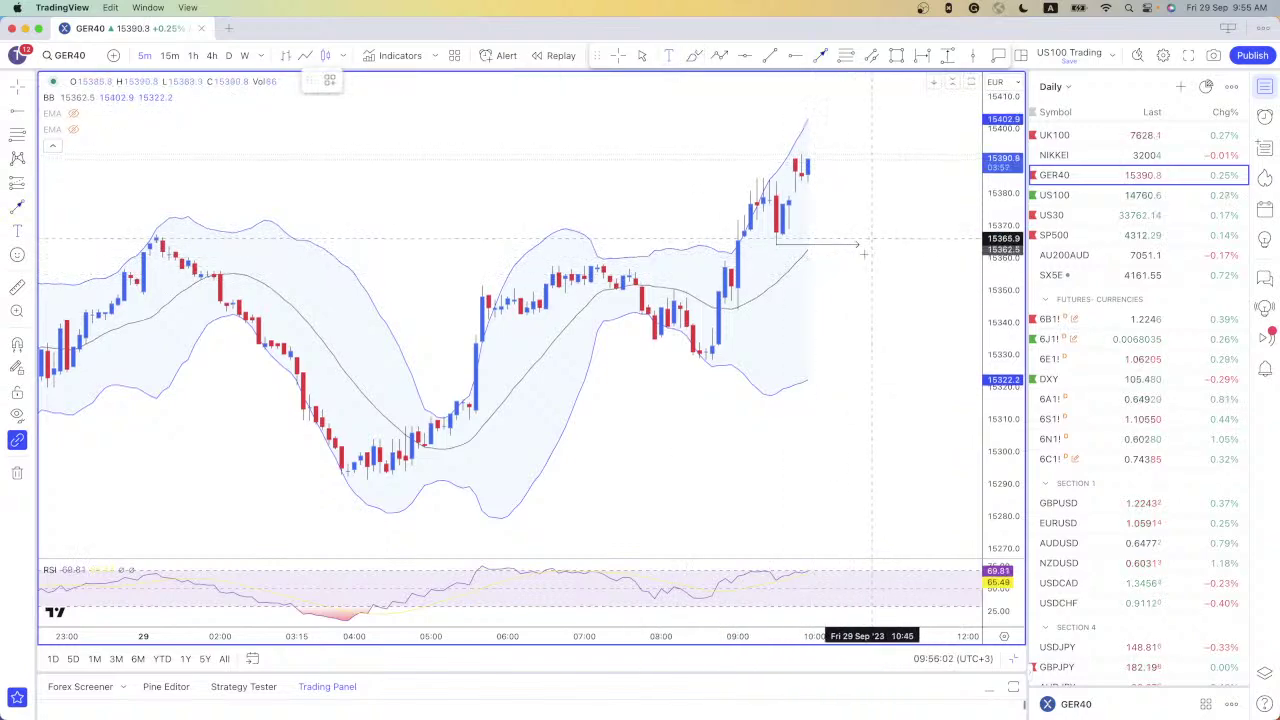
pyautogui.click(876, 246)
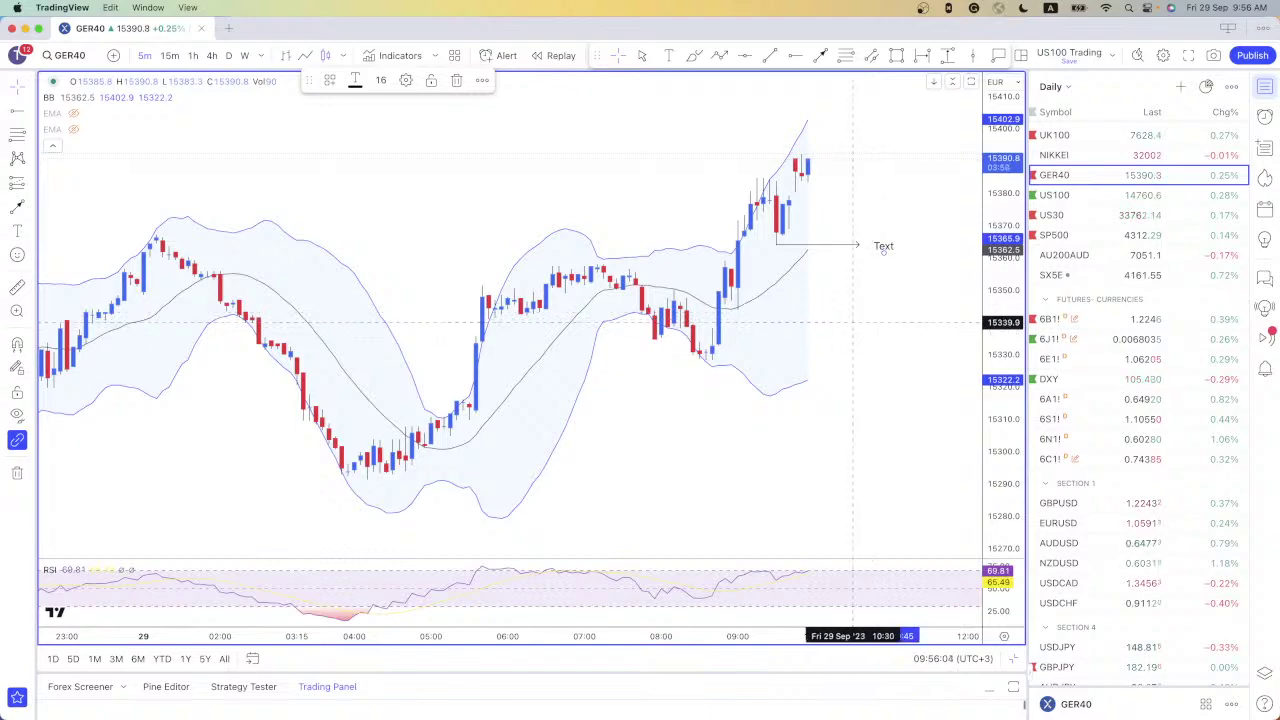
pyautogui.doubleClick(883, 246)
pyautogui.write('ELI s')
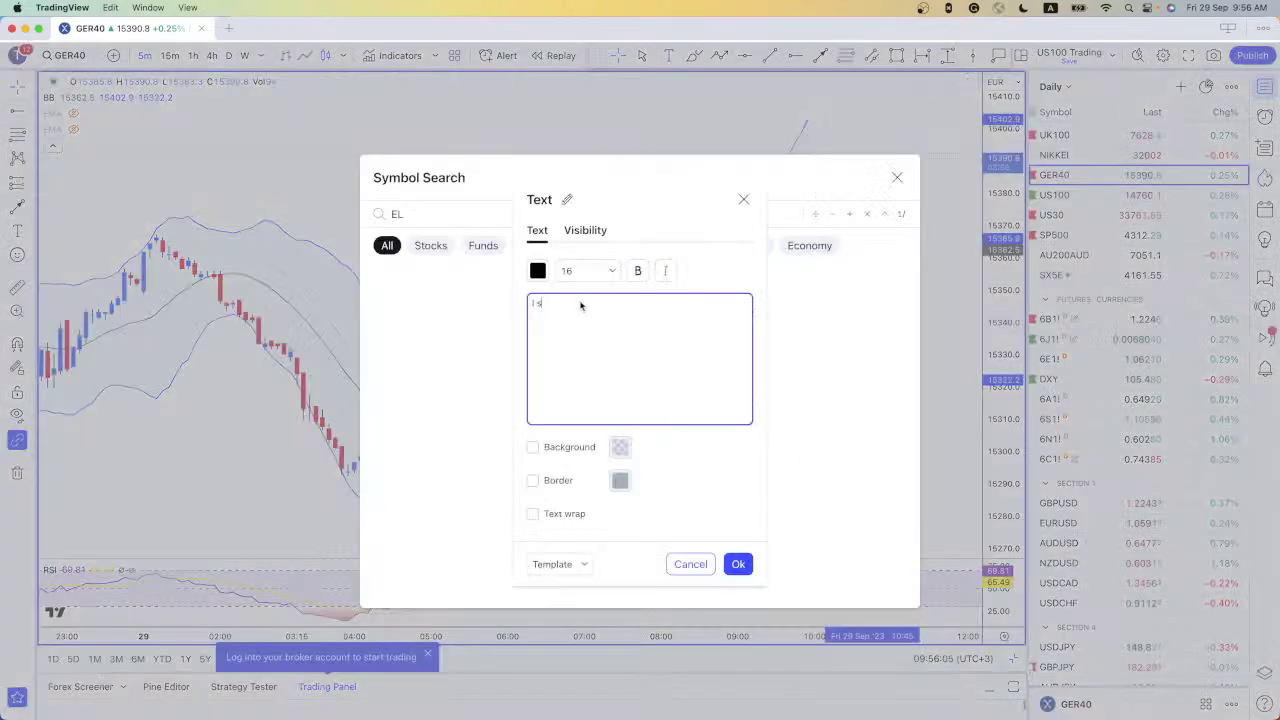
pyautogui.press('Escape')
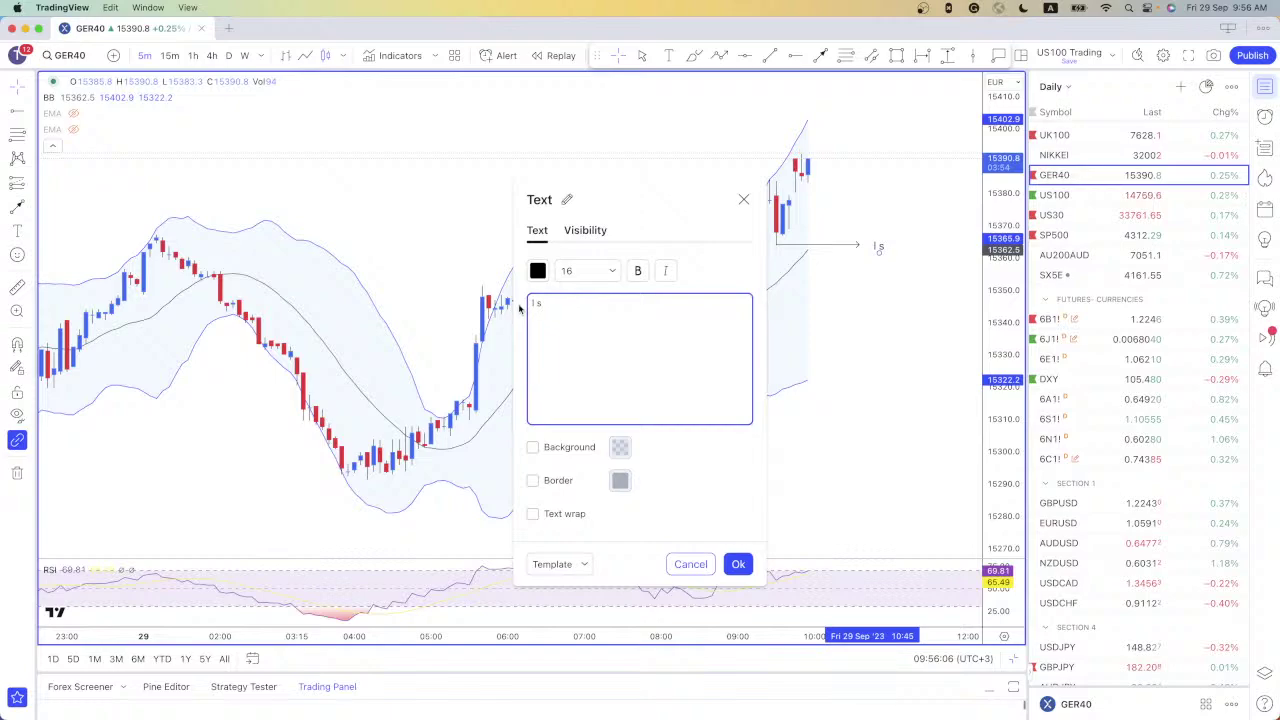
pyautogui.write('sell')
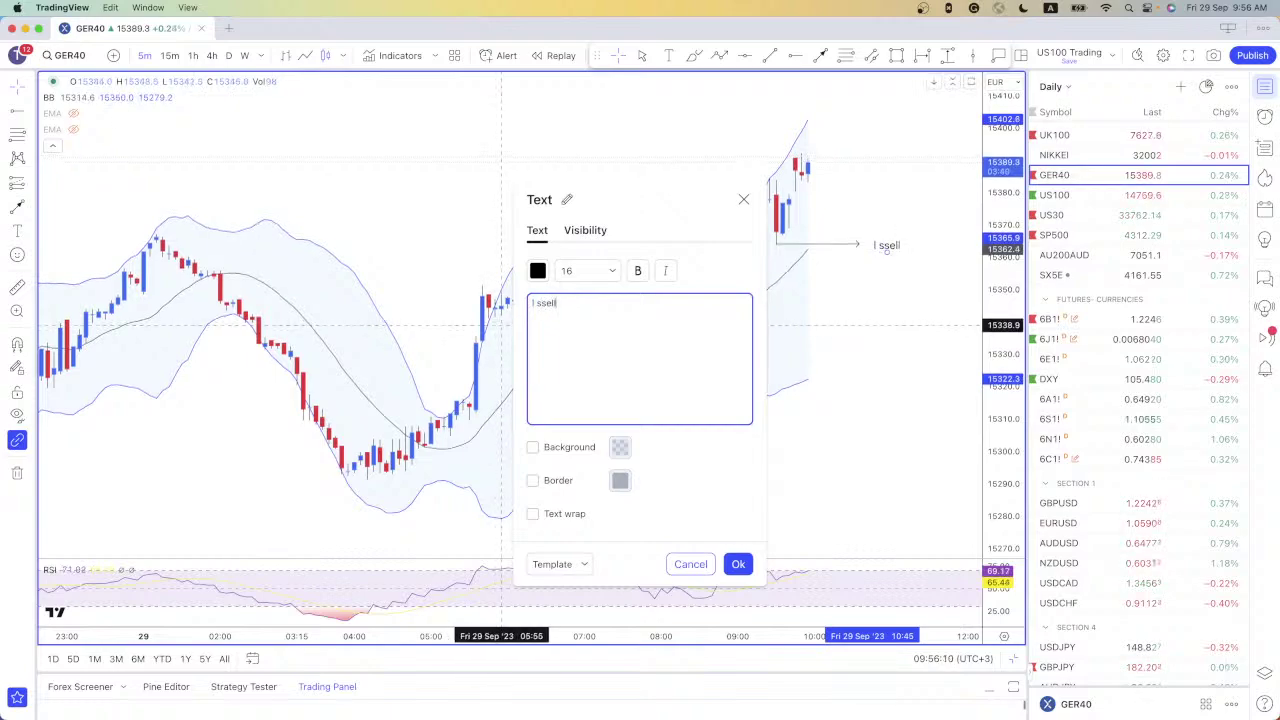
pyautogui.write(' stop order')
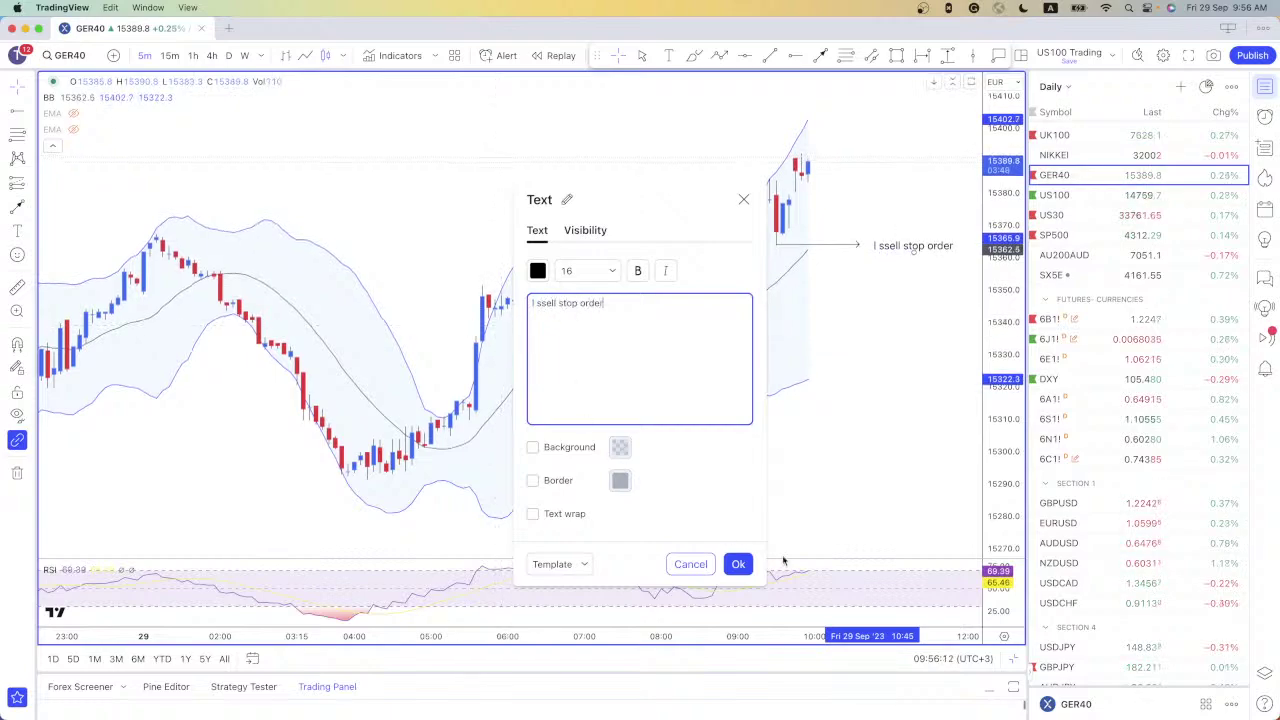
pyautogui.click(738, 564)
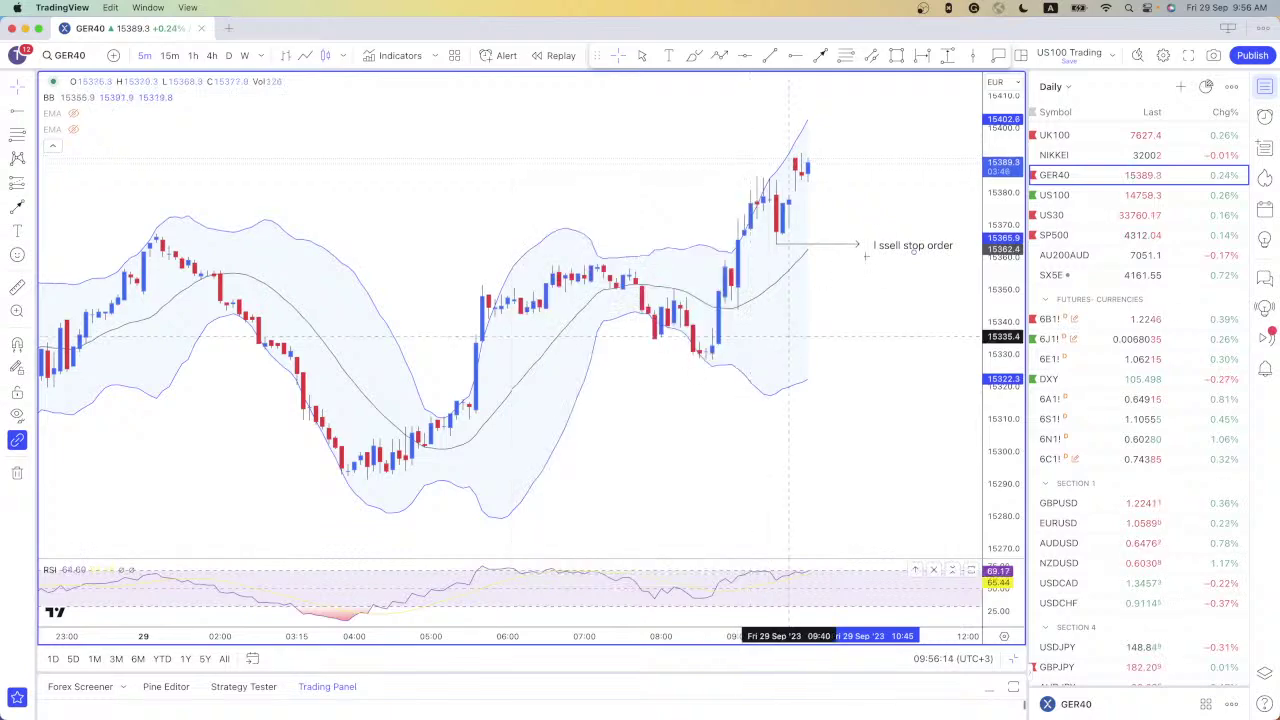
# Move the sell stop order label to just below the arrow's tip and deselect it
pyautogui.moveTo(906, 251); pyautogui.dragTo(882, 258)
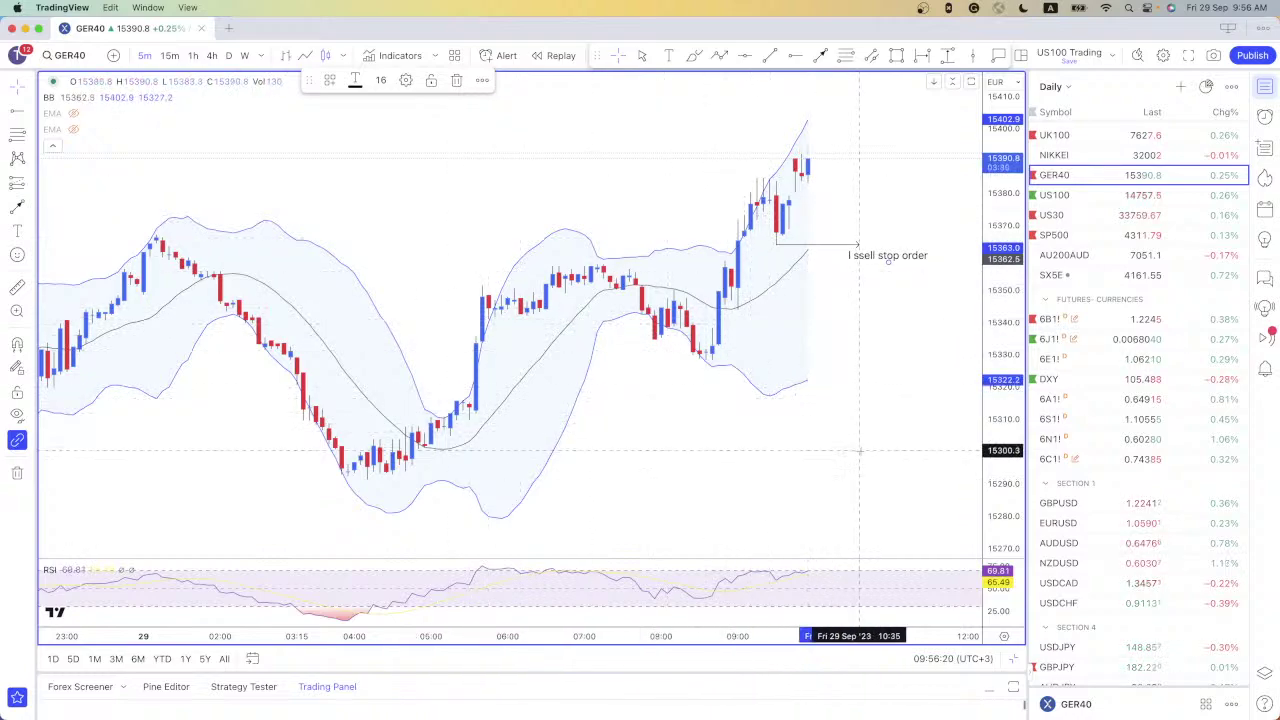
pyautogui.scroll(-2, 857, 449)
pyautogui.scroll(2, 819, 382)
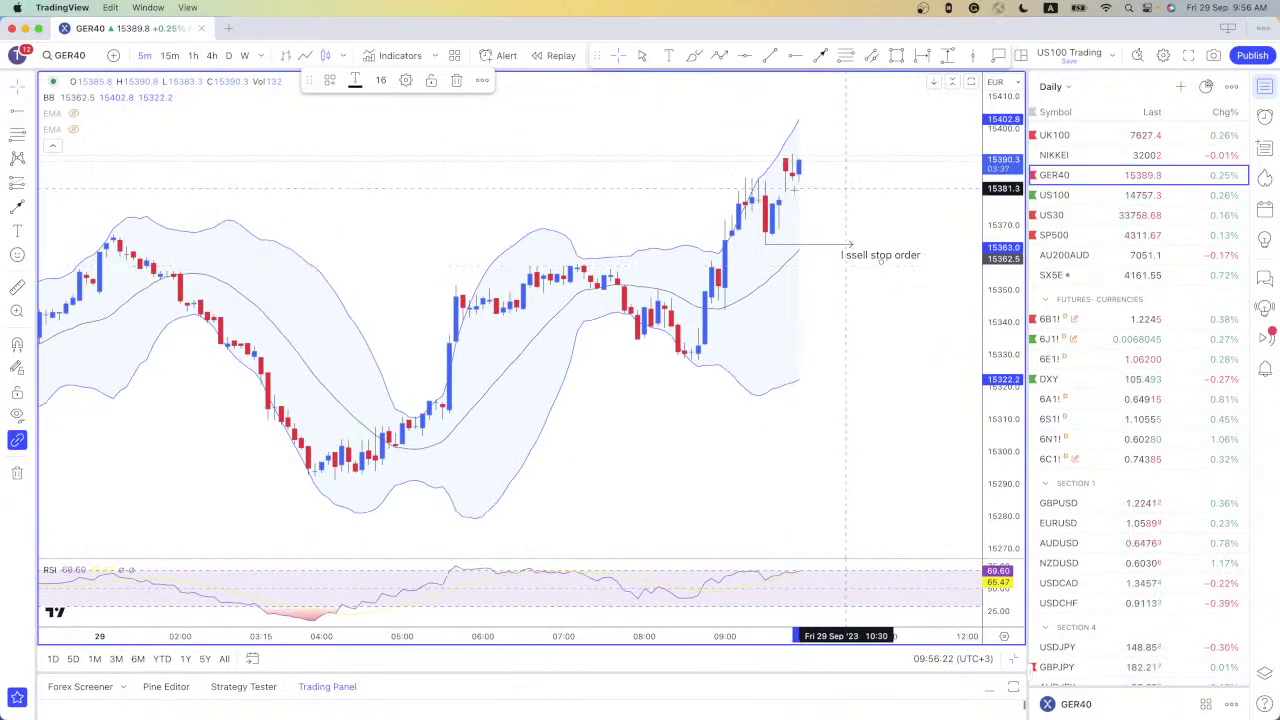
pyautogui.click(829, 363)
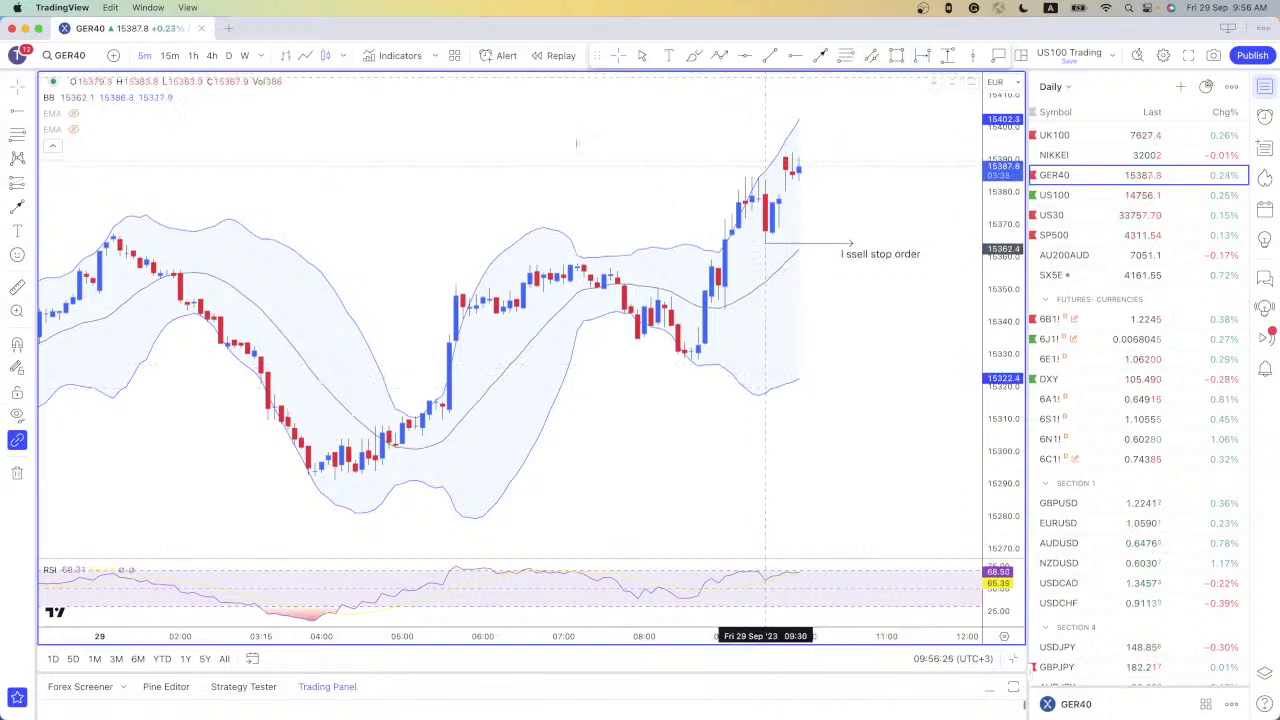
# Place a short position on the arrow with entry at 15364.0 and stop at 15384.2, and extend its target to 15323.6
pyautogui.click(22, 184)
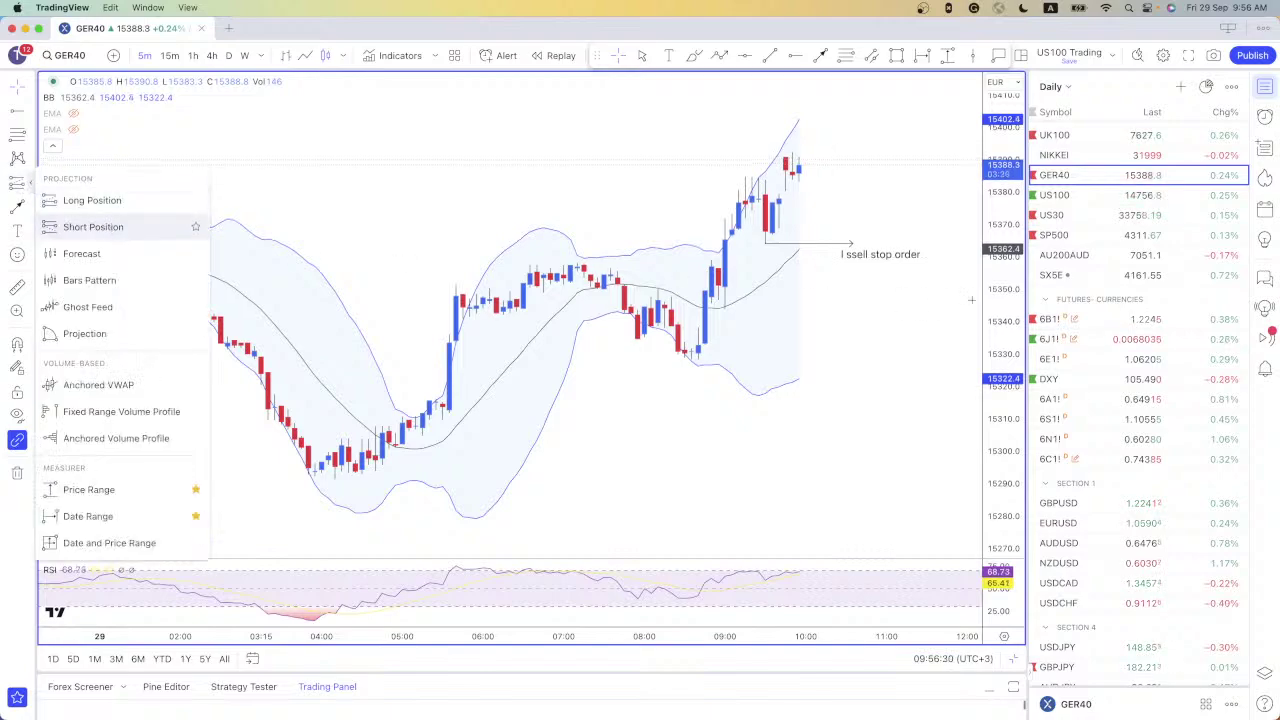
pyautogui.click(105, 225)
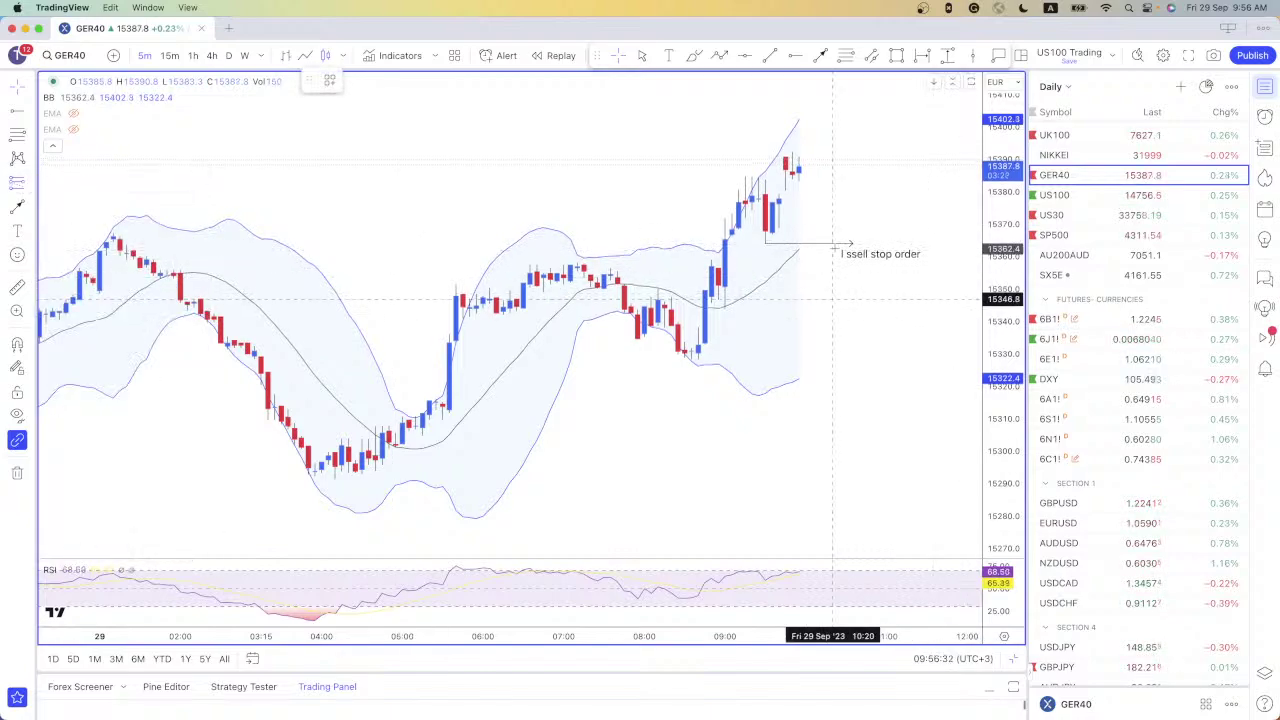
pyautogui.click(832, 243)
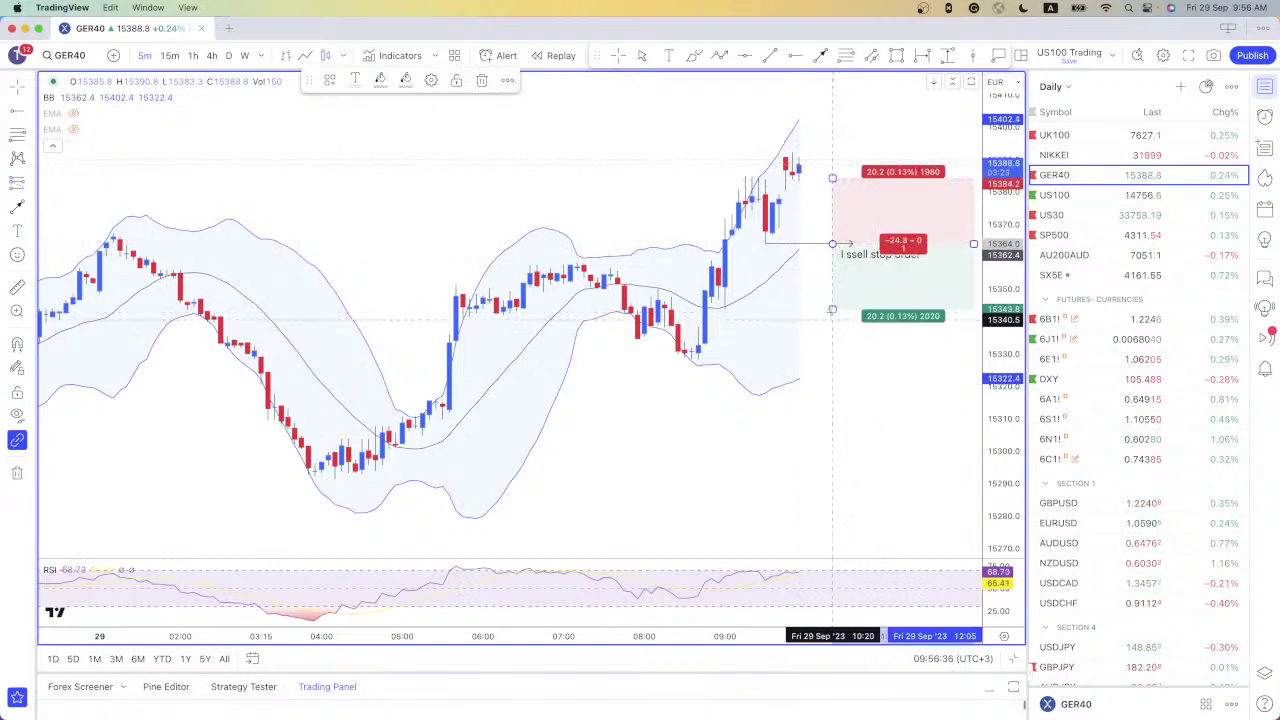
pyautogui.moveTo(832, 310); pyautogui.dragTo(845, 376)
pyautogui.click(915, 460)
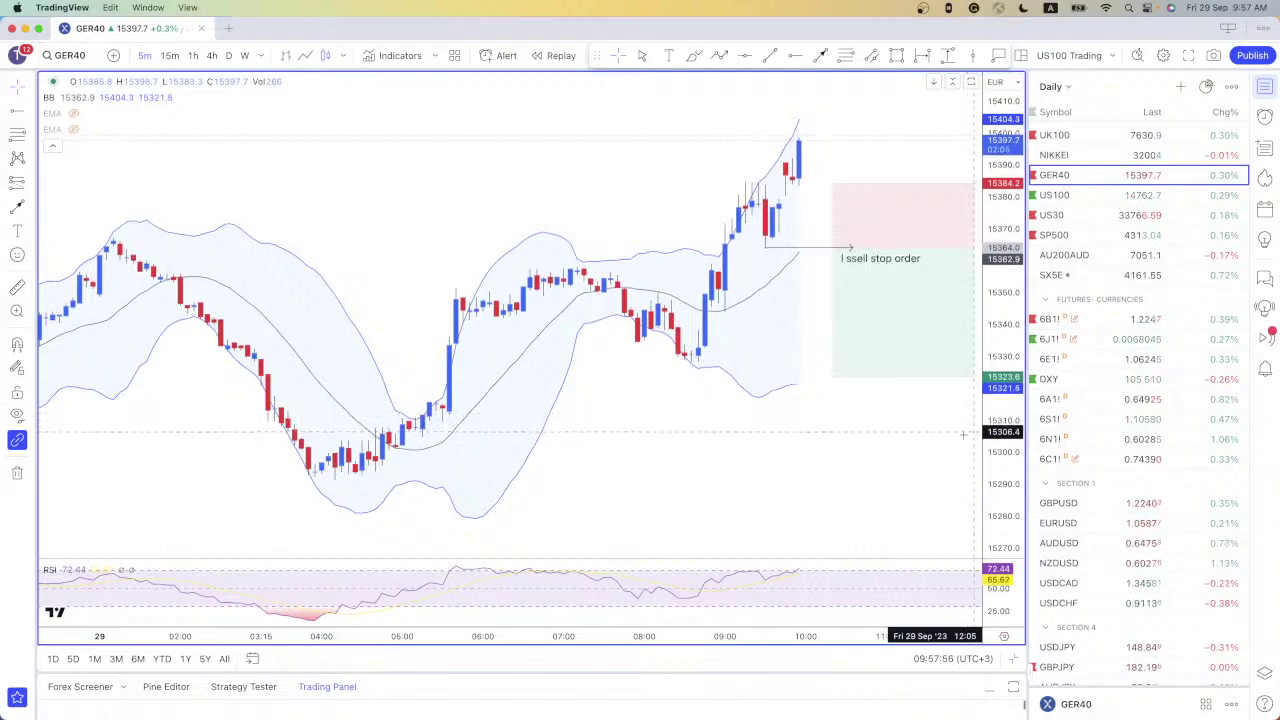
pyautogui.scroll(-5, 1127, 545)
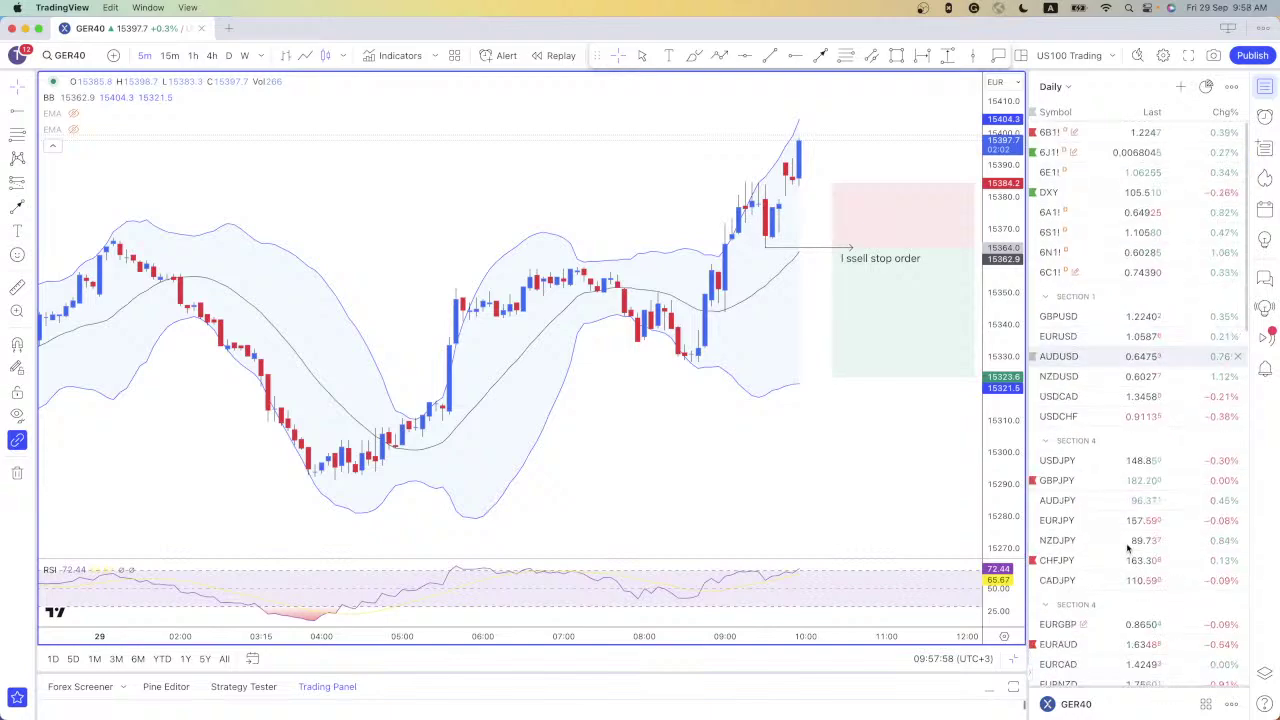
pyautogui.scroll(-20, 1127, 545)
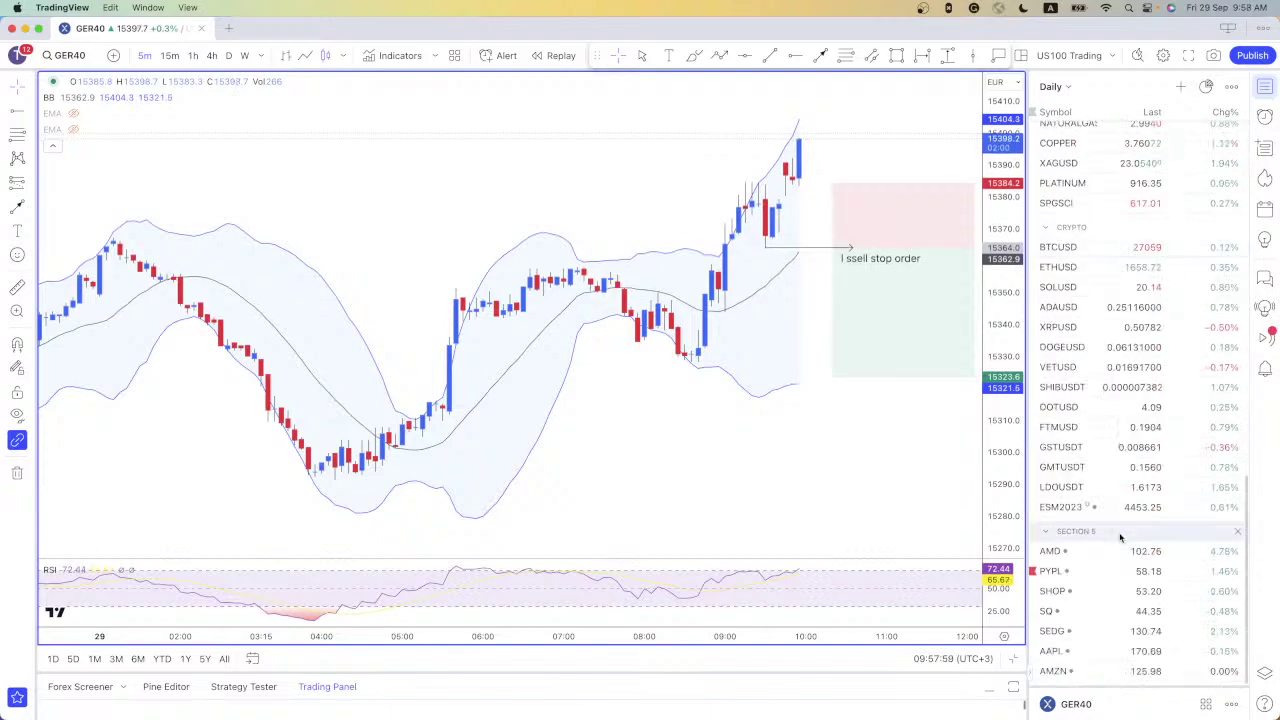
pyautogui.scroll(20, 1118, 541)
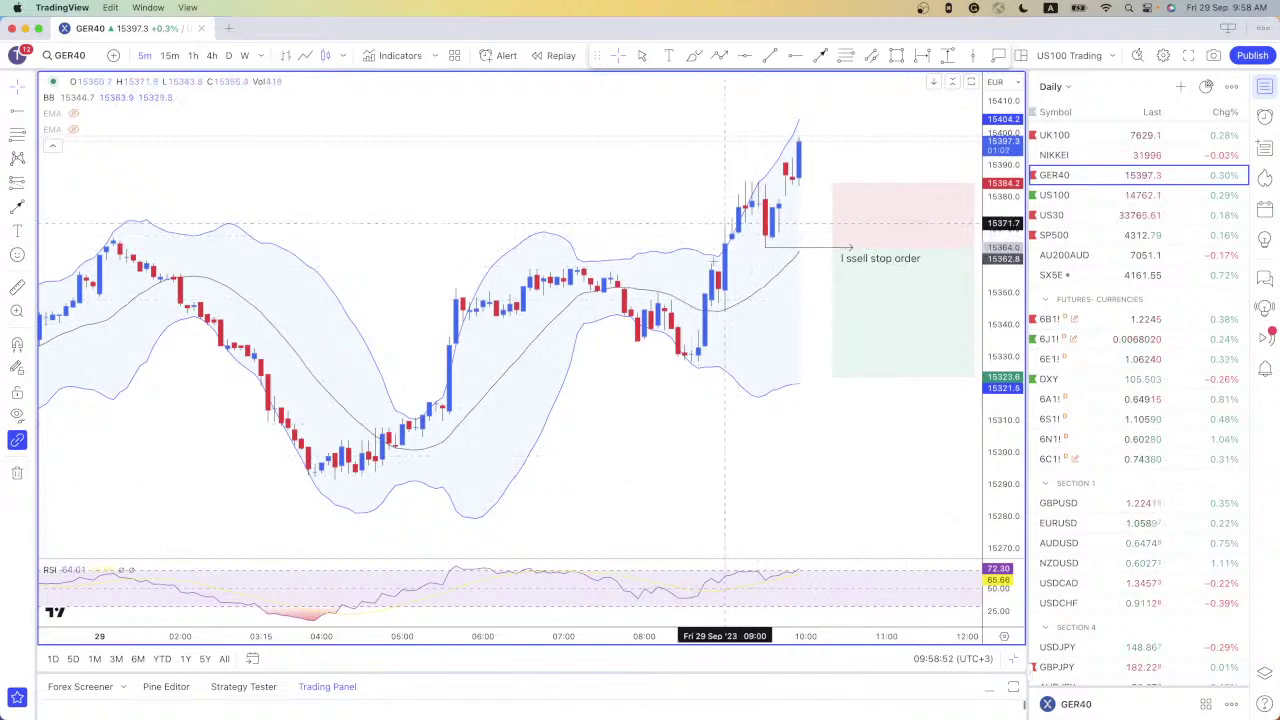
pyautogui.click(850, 260)
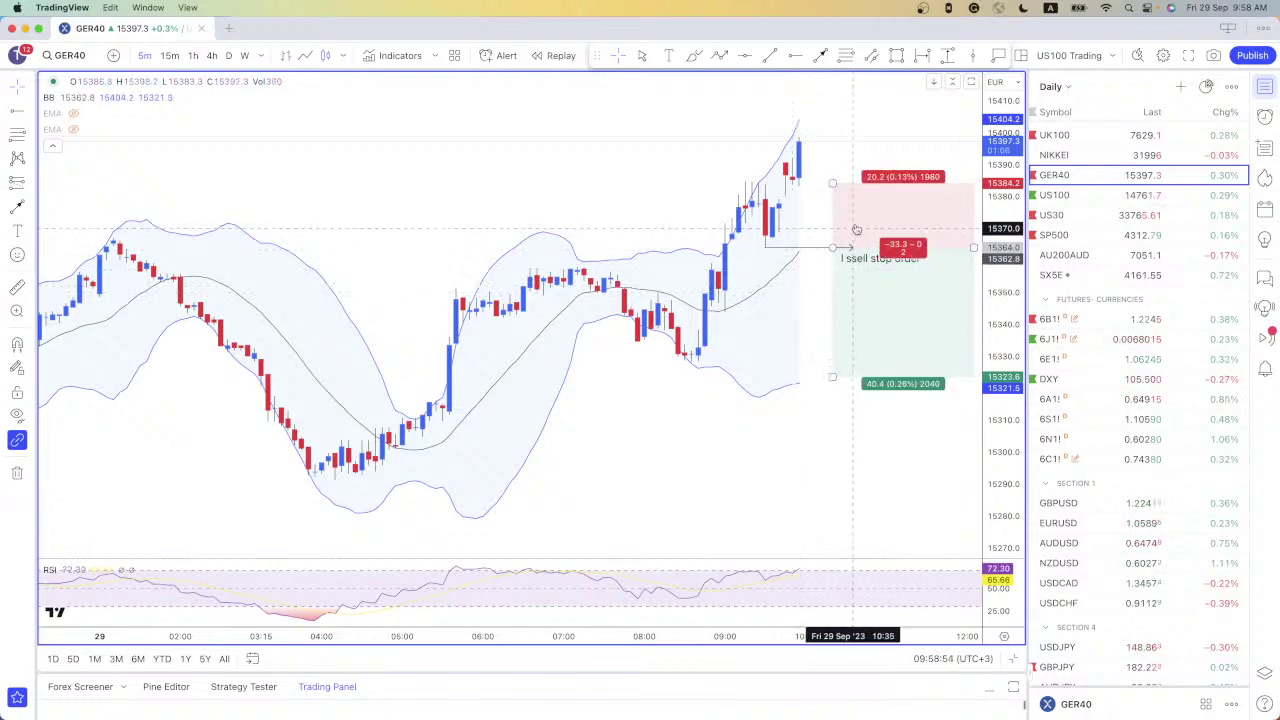
pyautogui.click(946, 517)
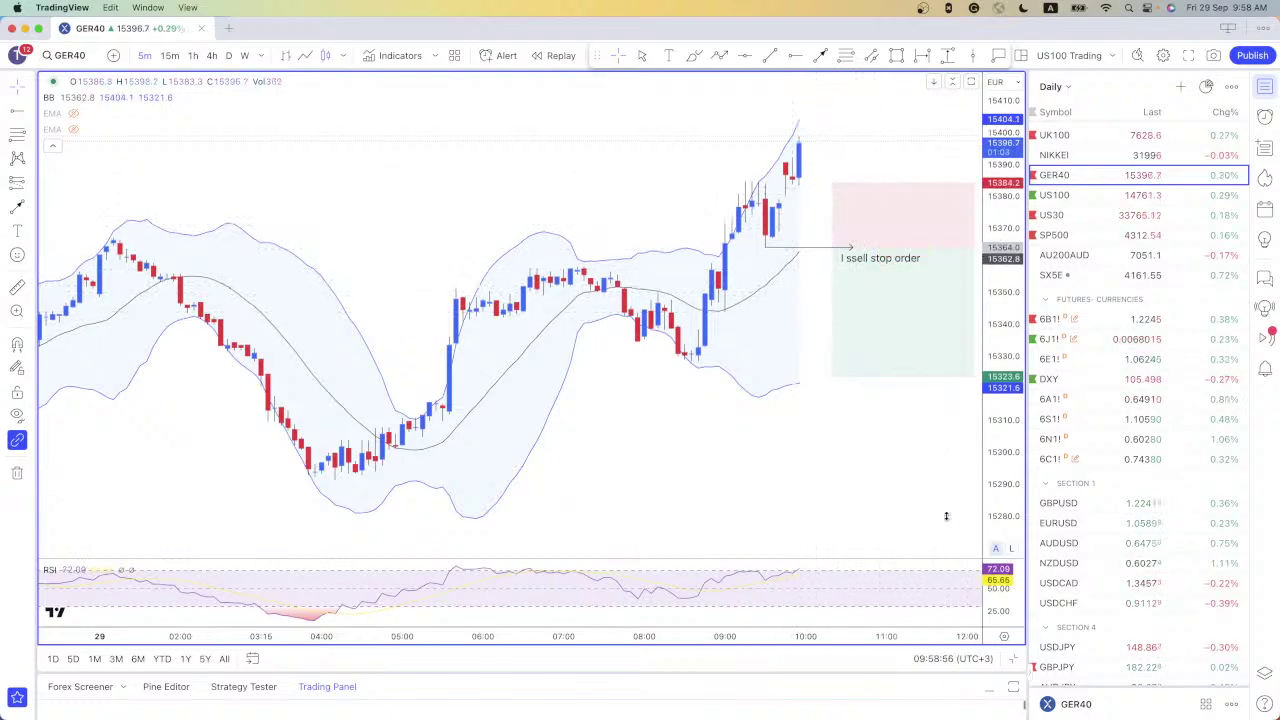